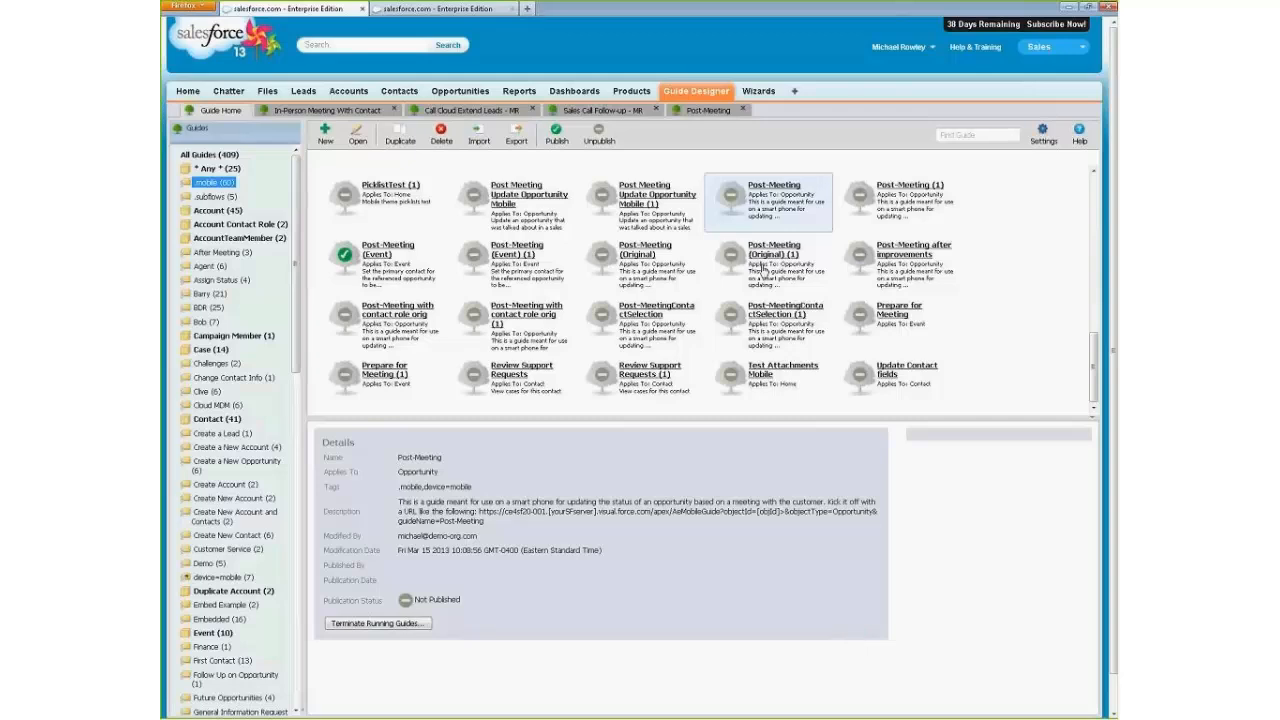
View the published Post-Meeting (Event) guide's details and open the All Guide Executions report in the other Salesforce browser tab.
click(362, 262)
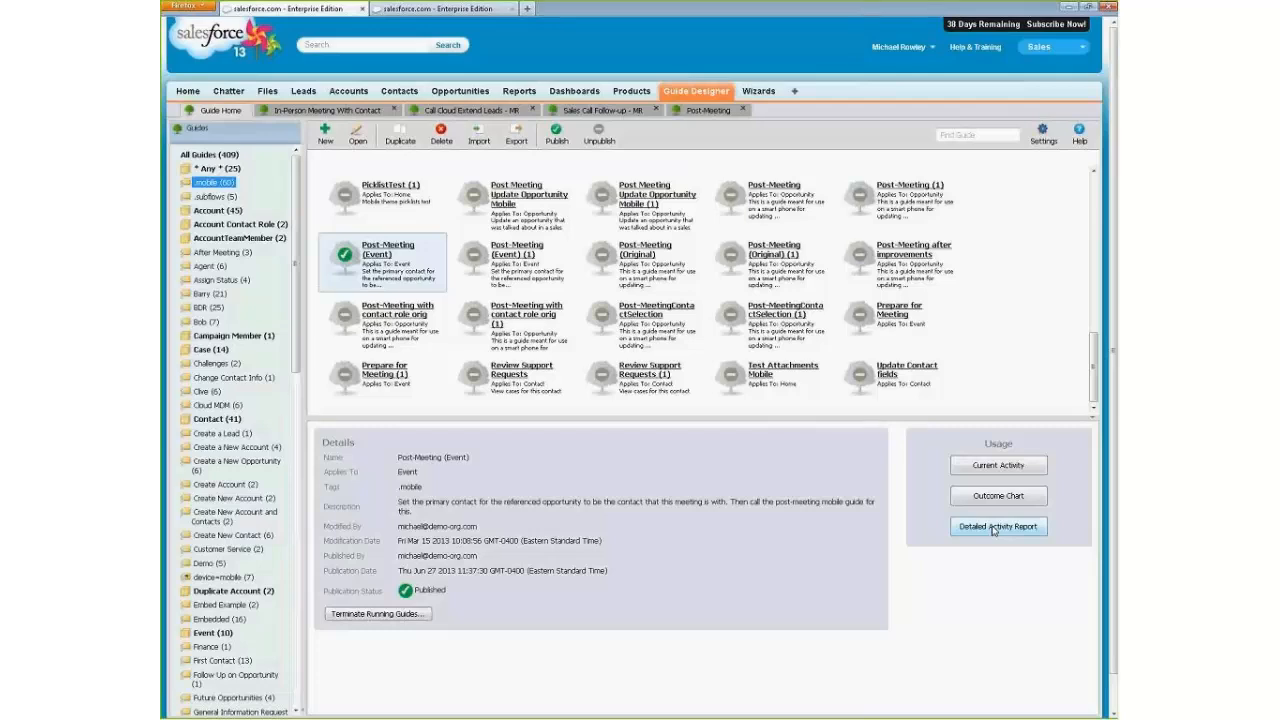
click(418, 9)
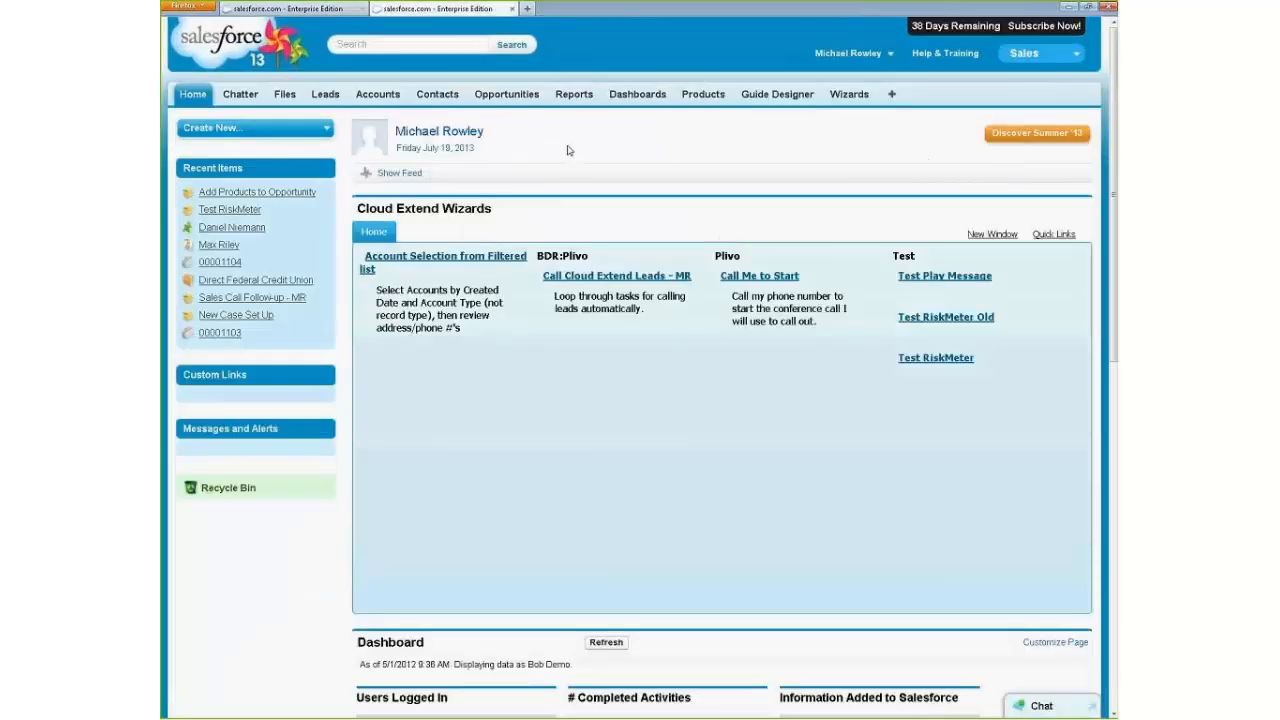
click(584, 96)
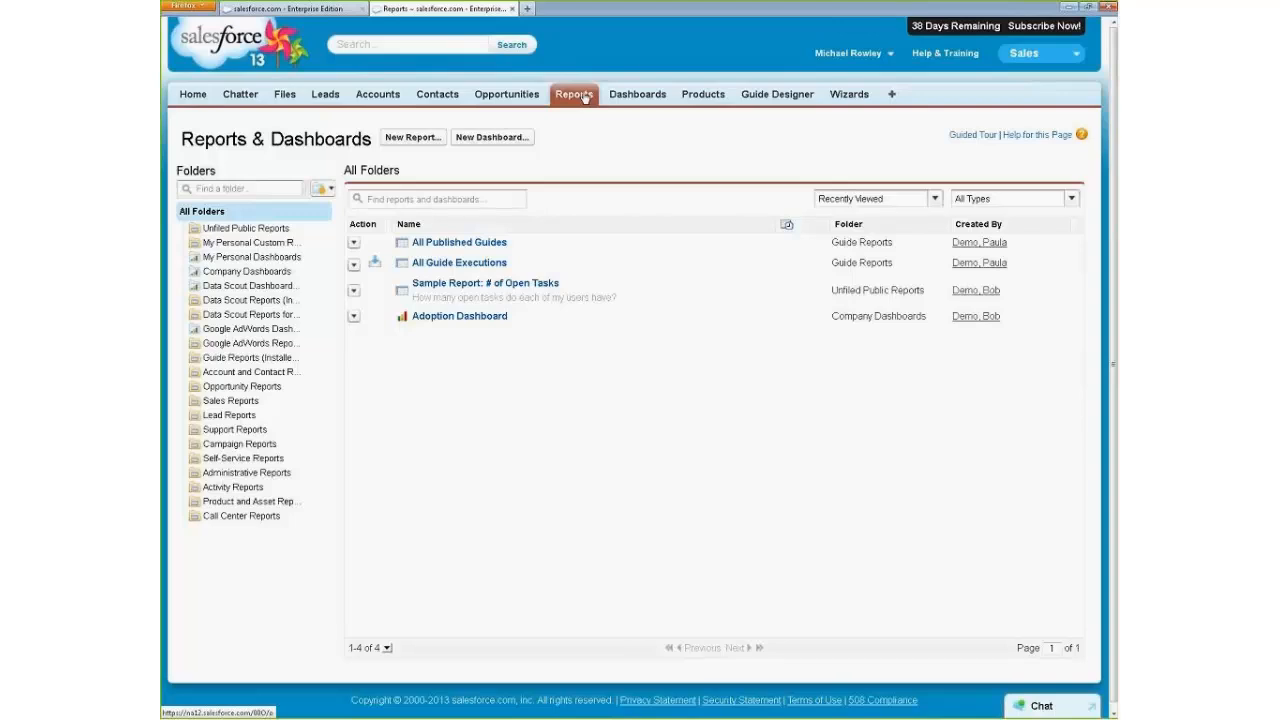
click(488, 263)
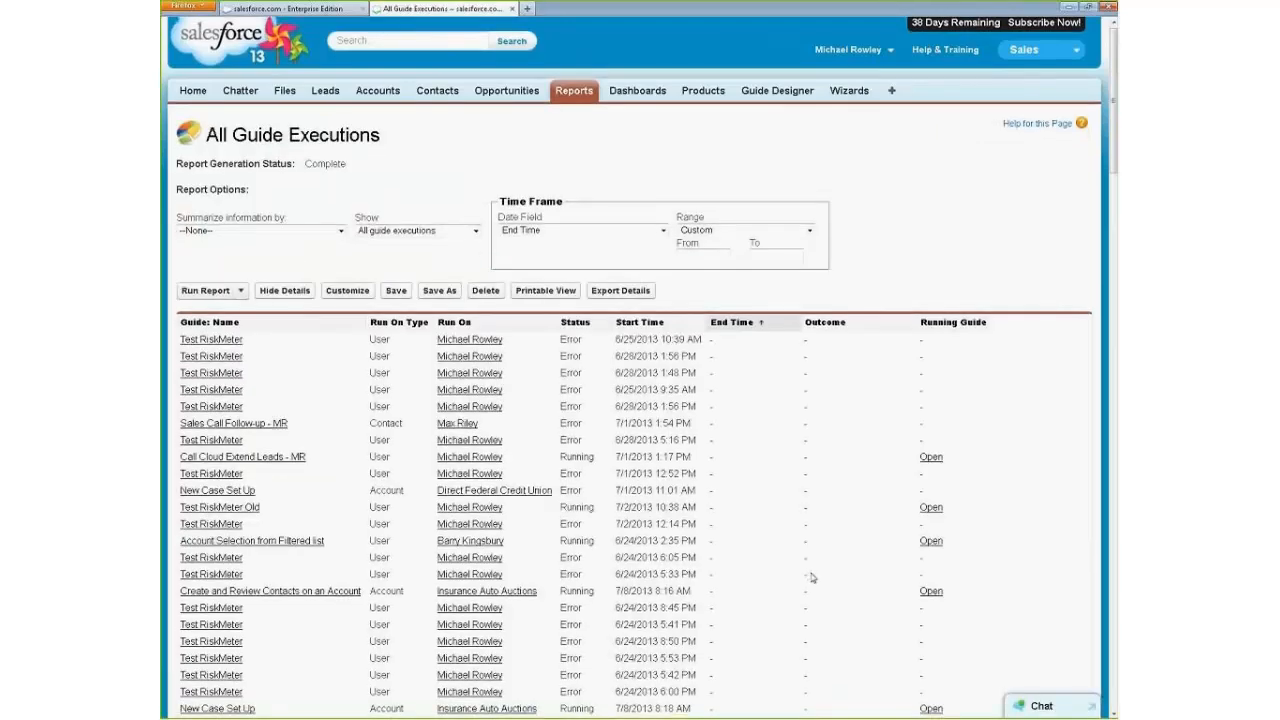
Look through the listed guide executions and open the running Create and Review Contacts on an Account guide to view its current step.
scroll(812, 578, down, 10)
scroll(812, 578, down, 2)
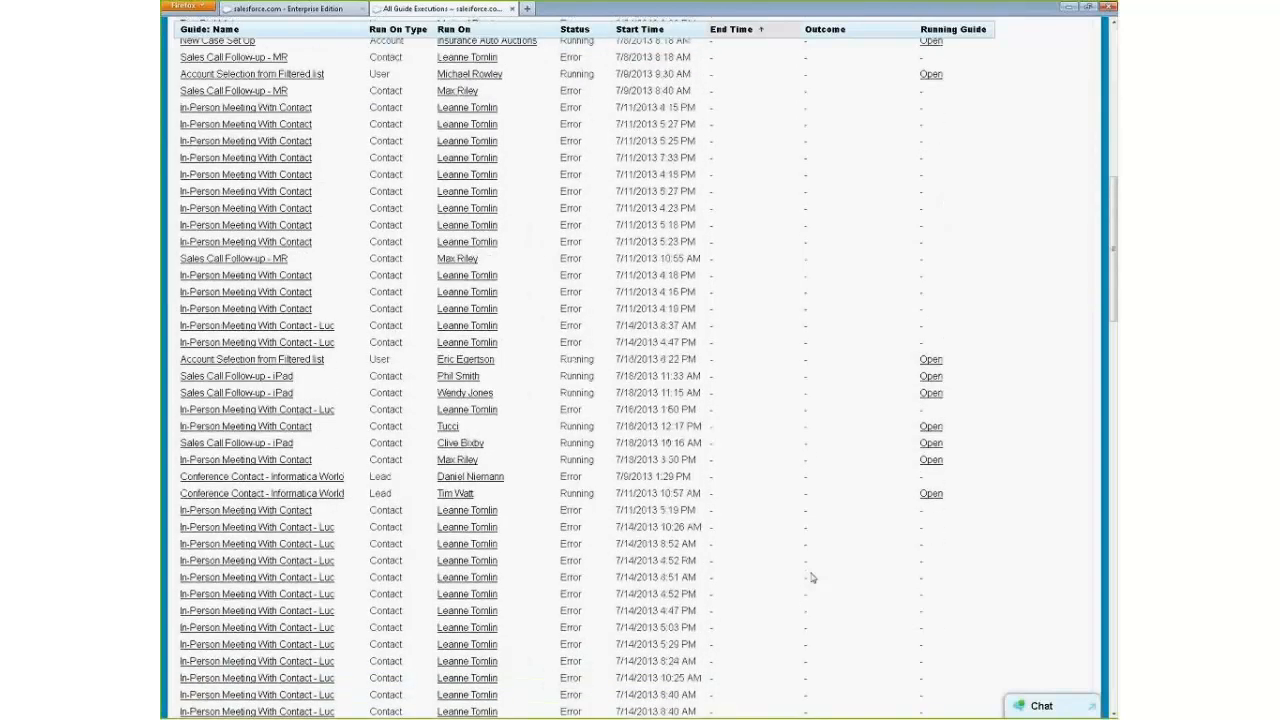
scroll(523, 306, up, 3)
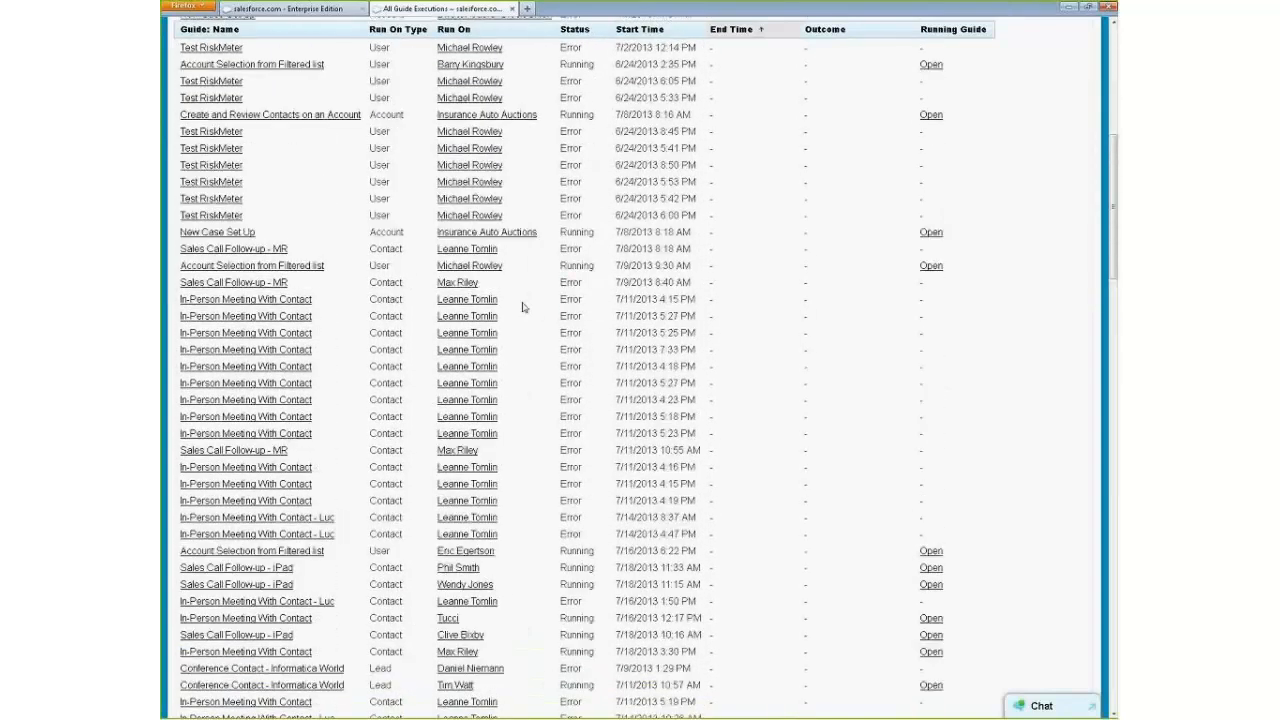
scroll(578, 300, up, 3)
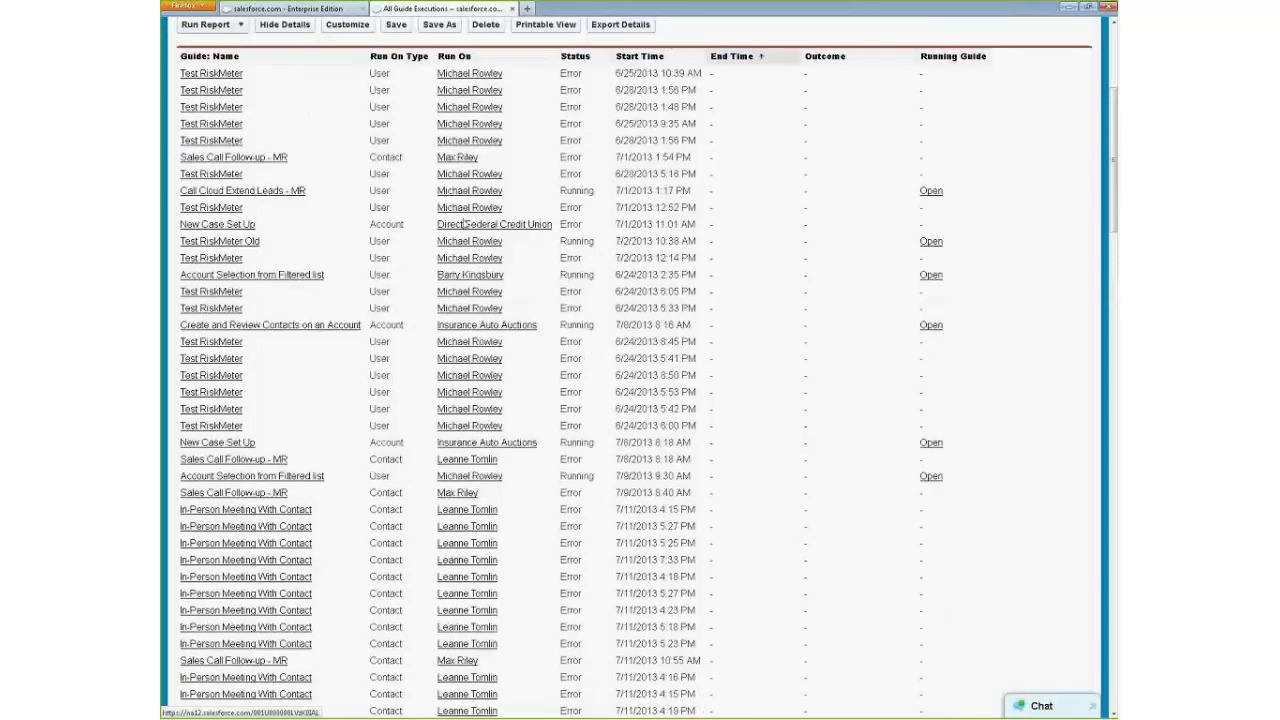
scroll(744, 405, up, 5)
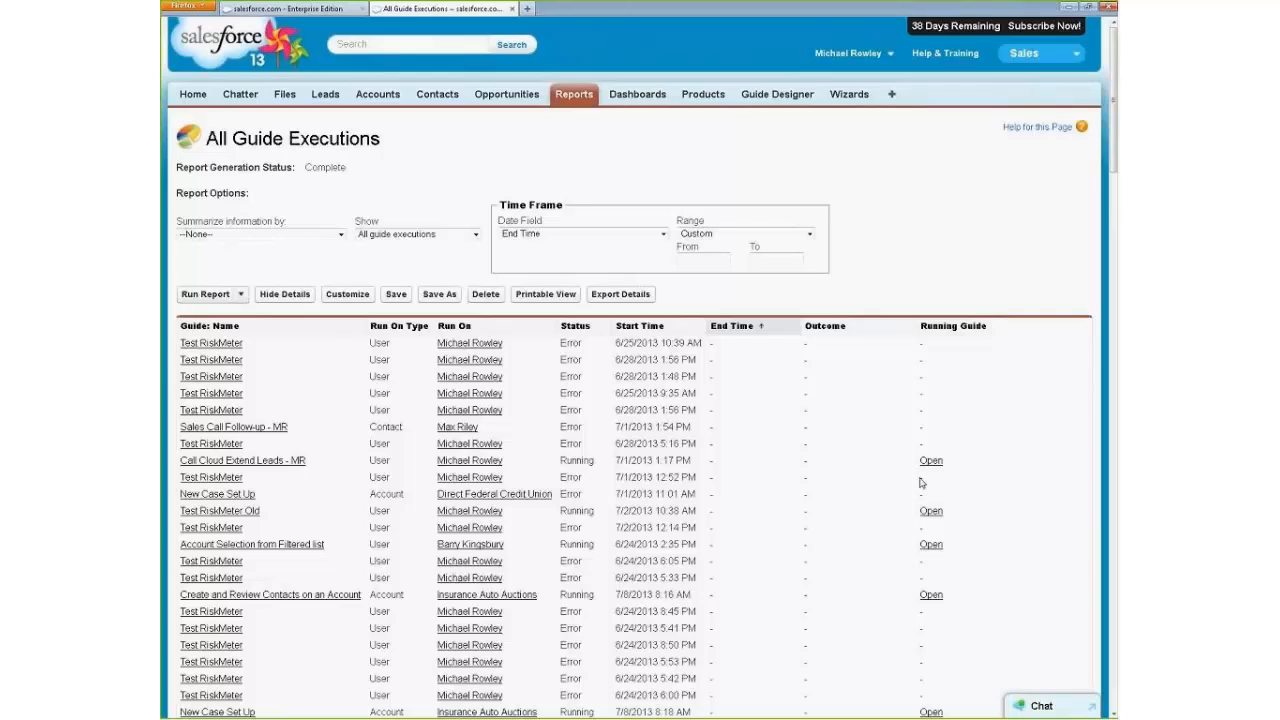
click(932, 596)
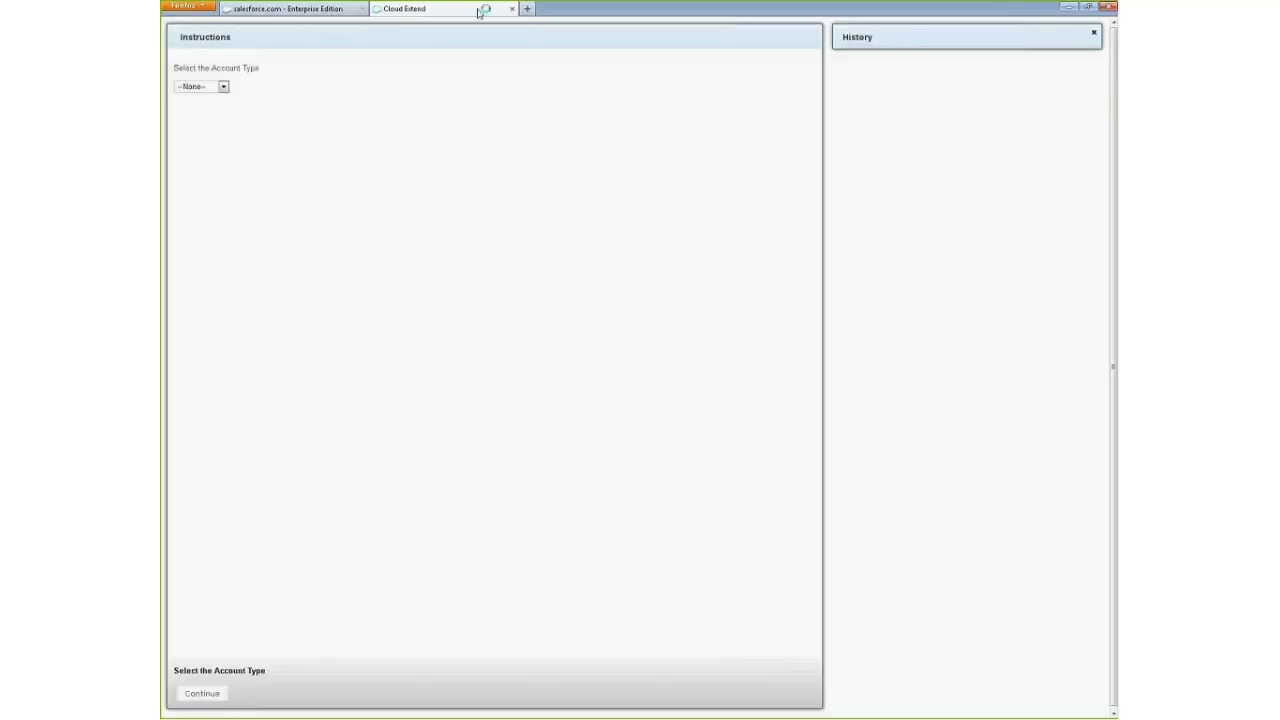
click(511, 9)
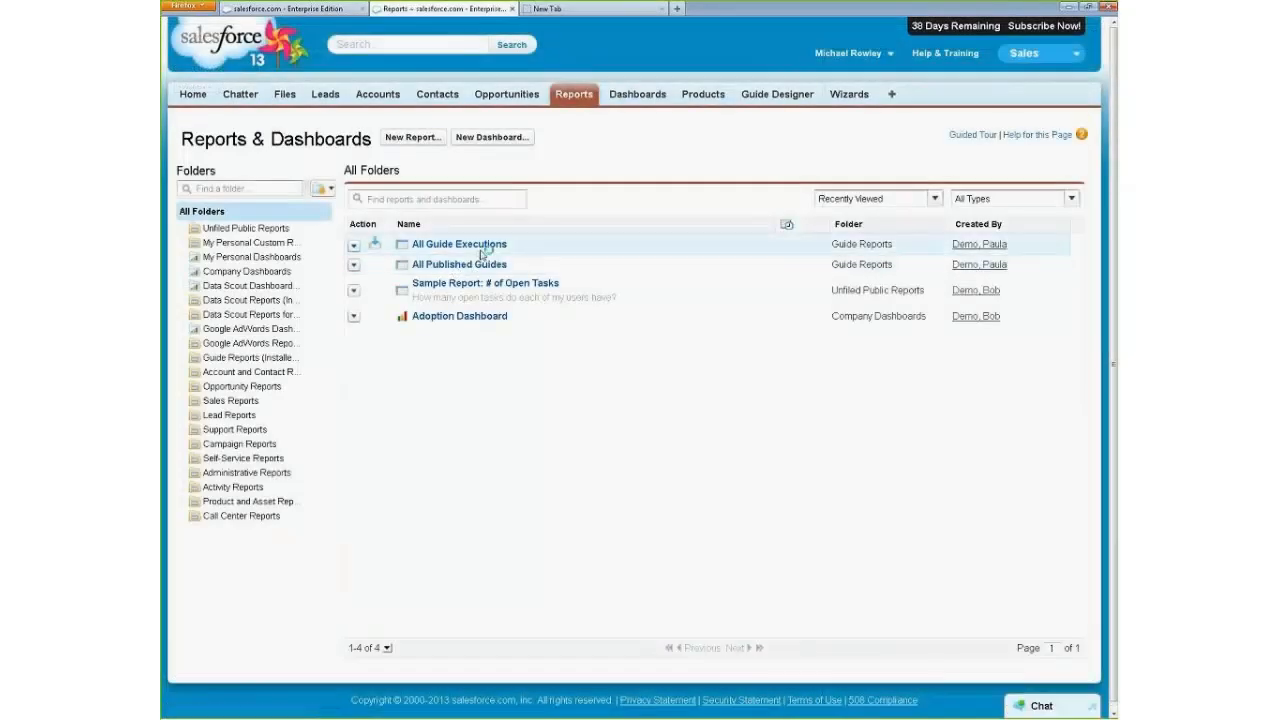
Customize the Sales app's displayed tabs by adding Guides to the selected tabs and save.
click(893, 95)
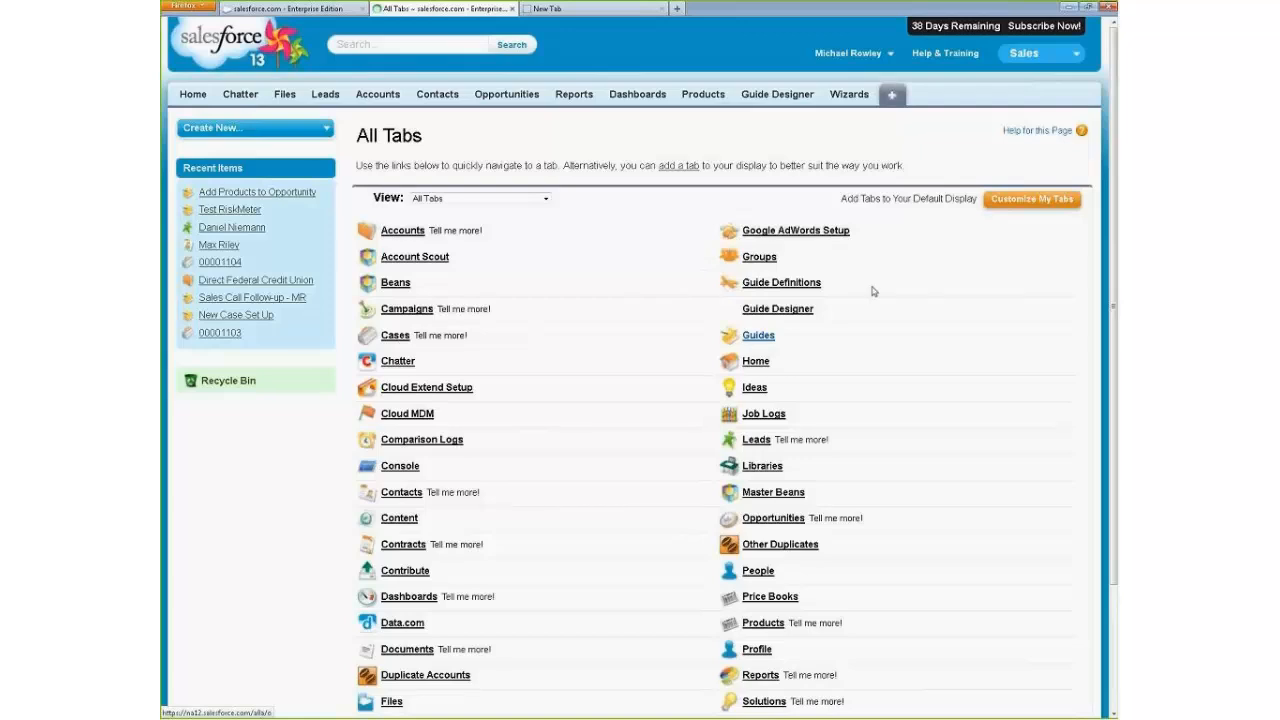
click(1058, 202)
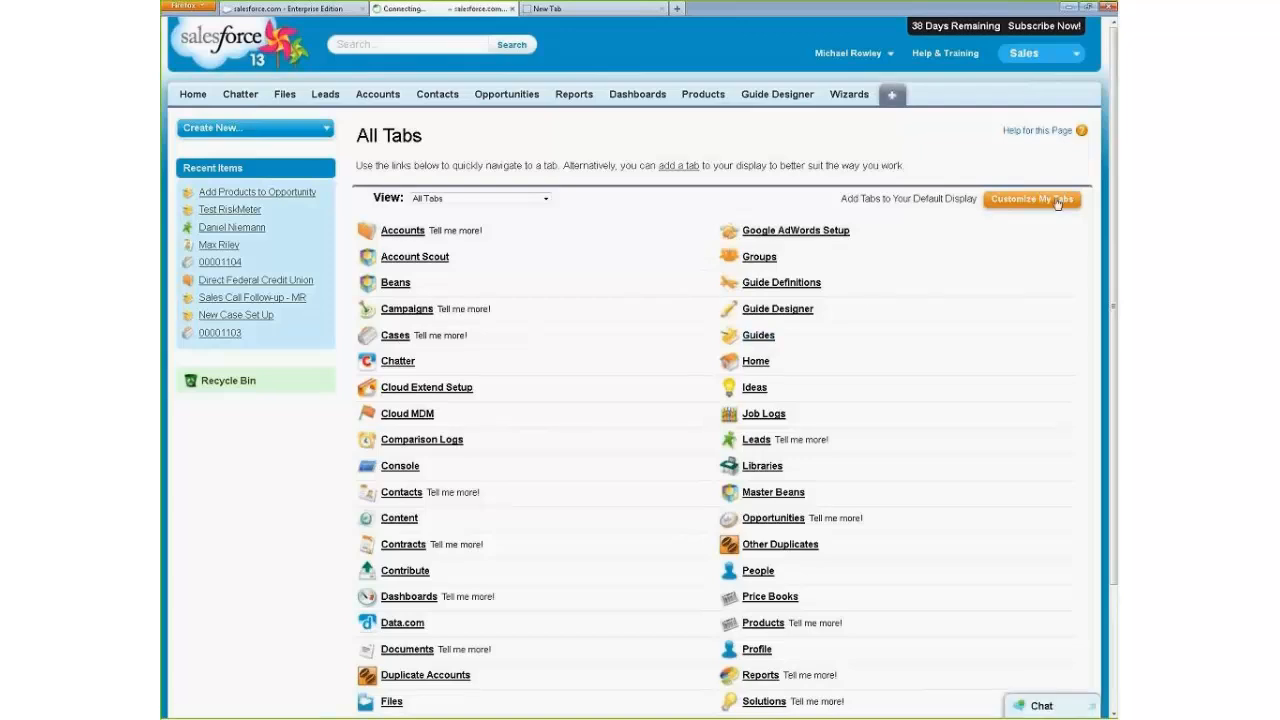
drag(518, 300, 517, 342)
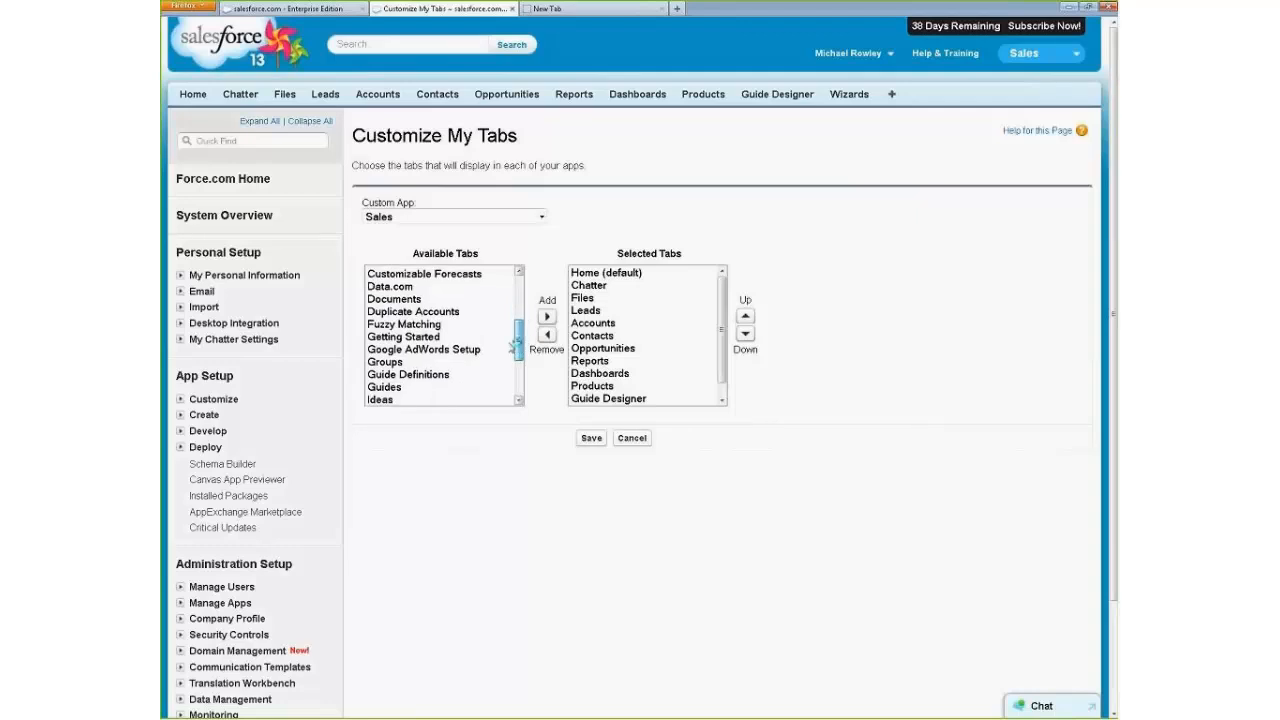
double_click(396, 386)
click(591, 440)
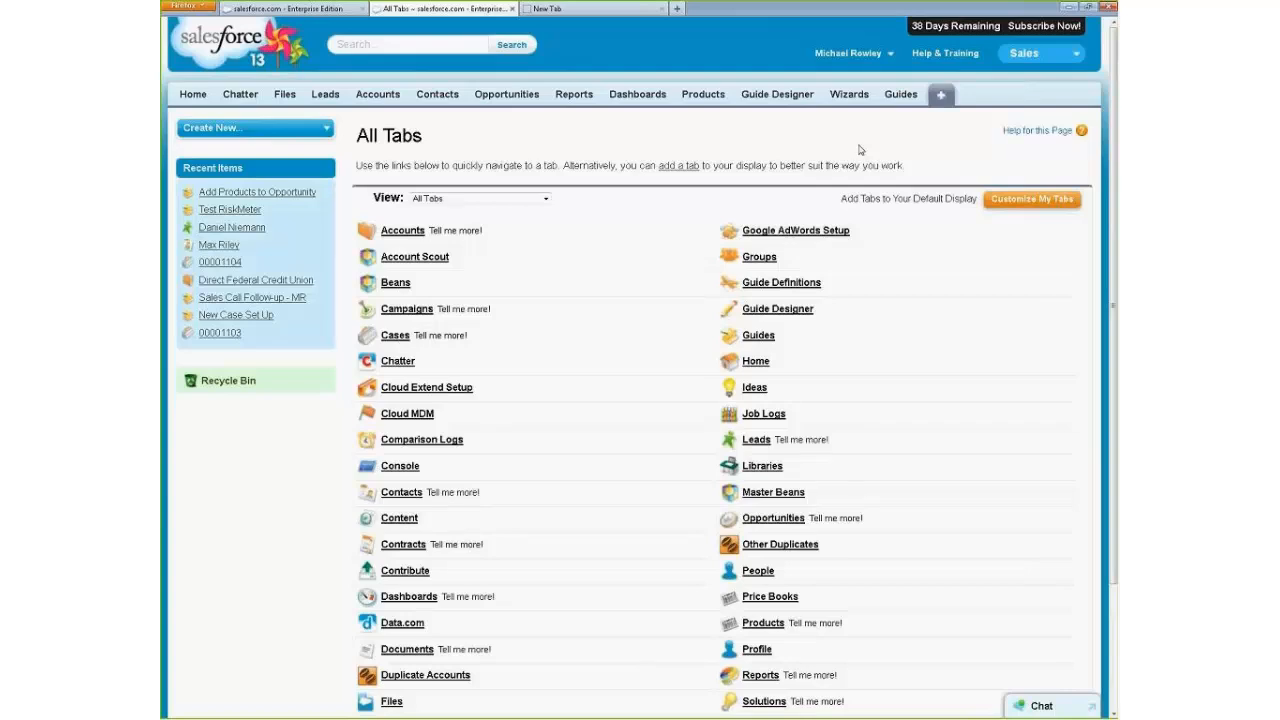
Open the first execution record of the Sales Call Follow-up - MR guide from the recent guides.
click(905, 94)
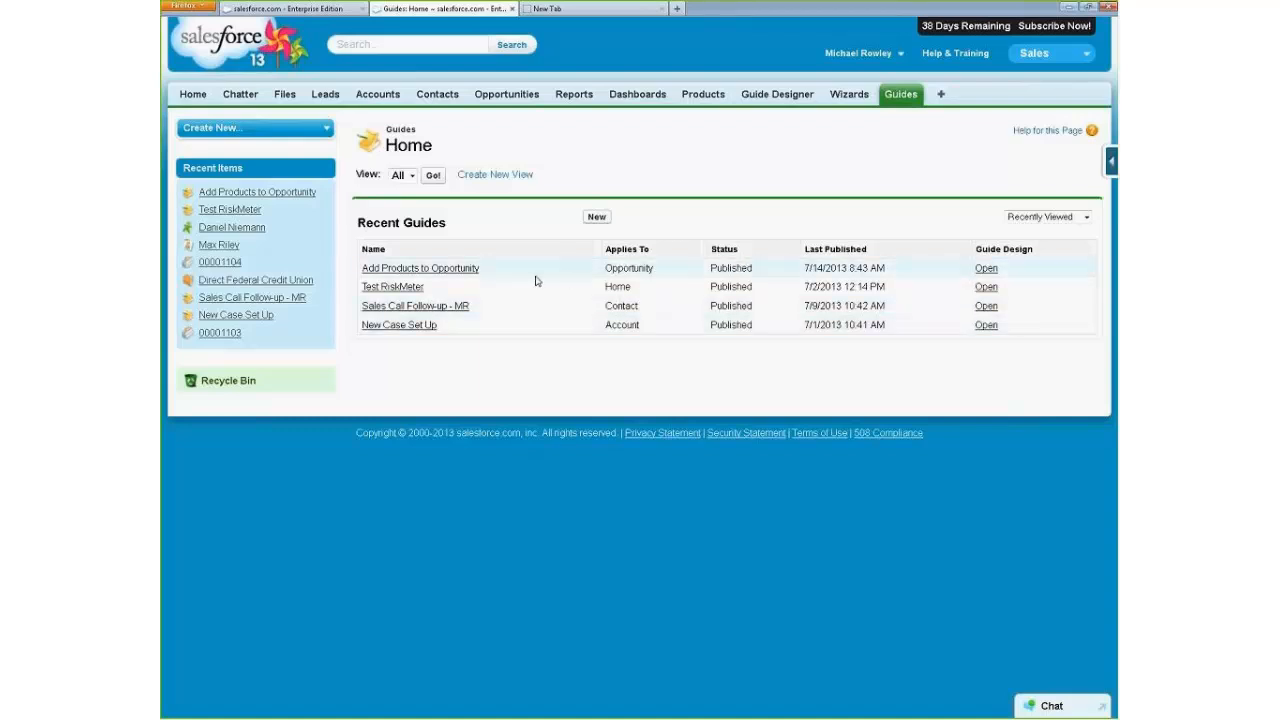
click(415, 306)
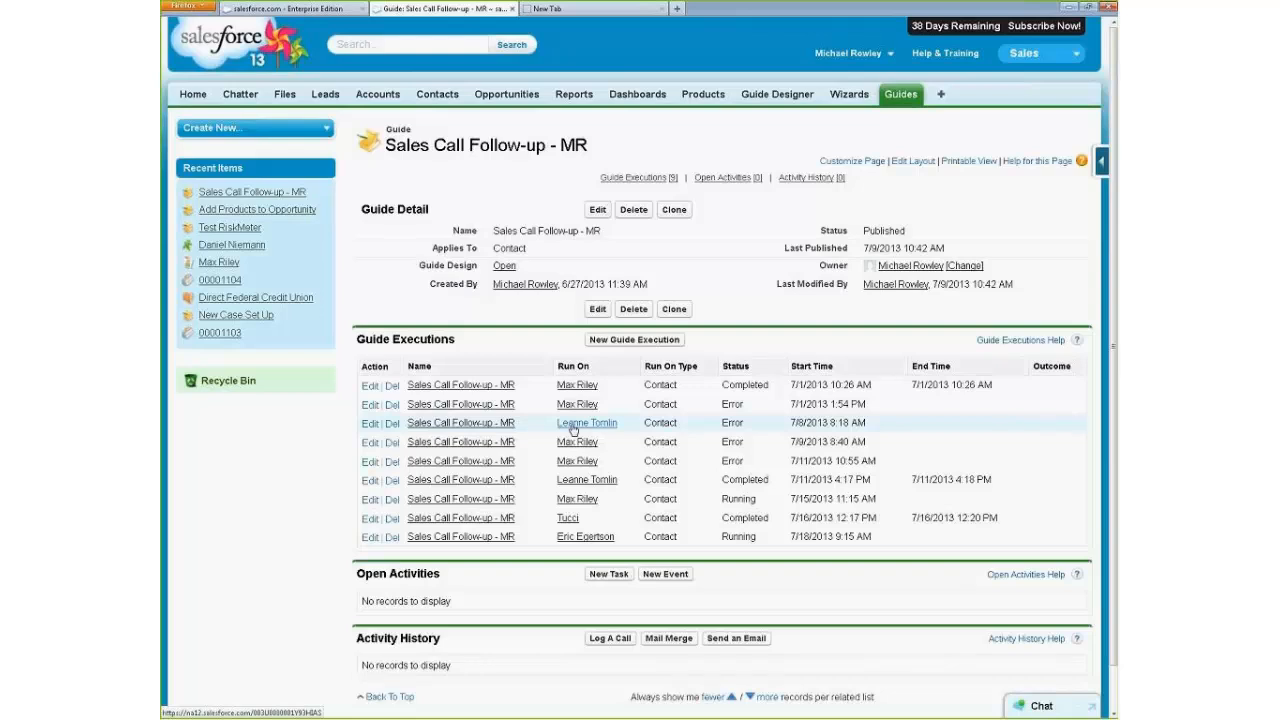
click(492, 388)
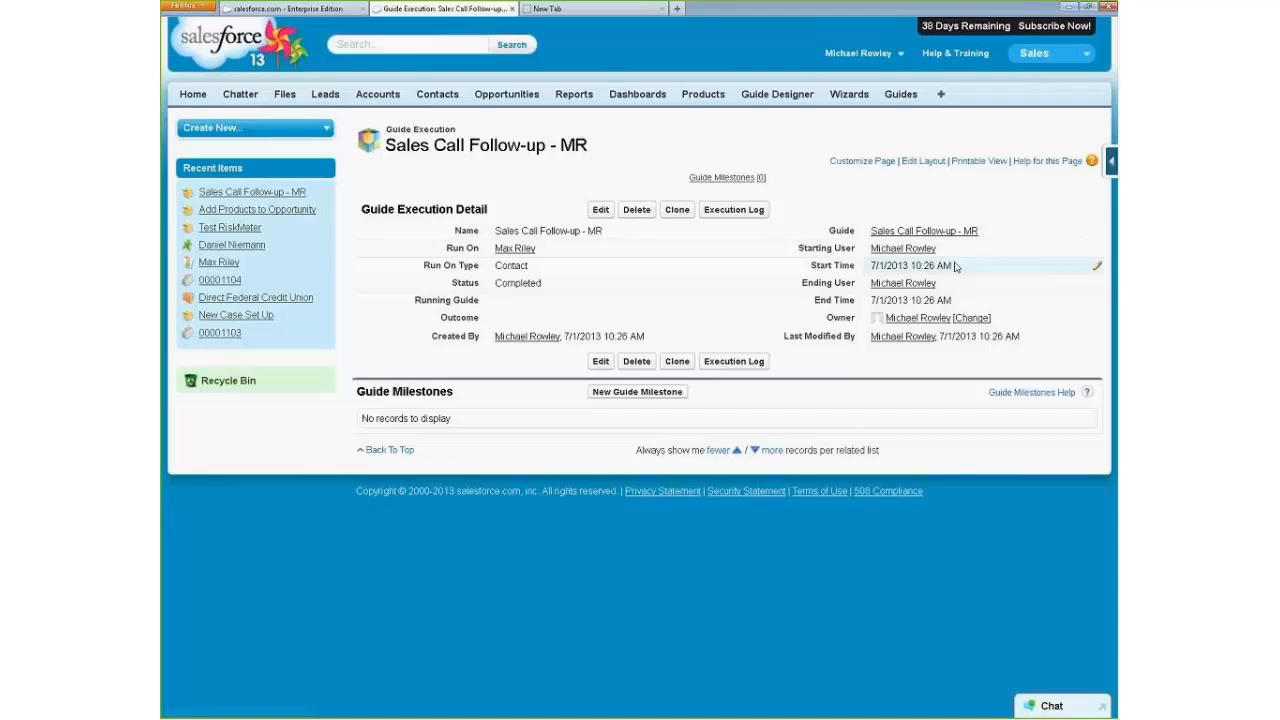
View the execution log of this Sales Call Follow-up - MR guide execution and close it.
mouse_move(912, 283)
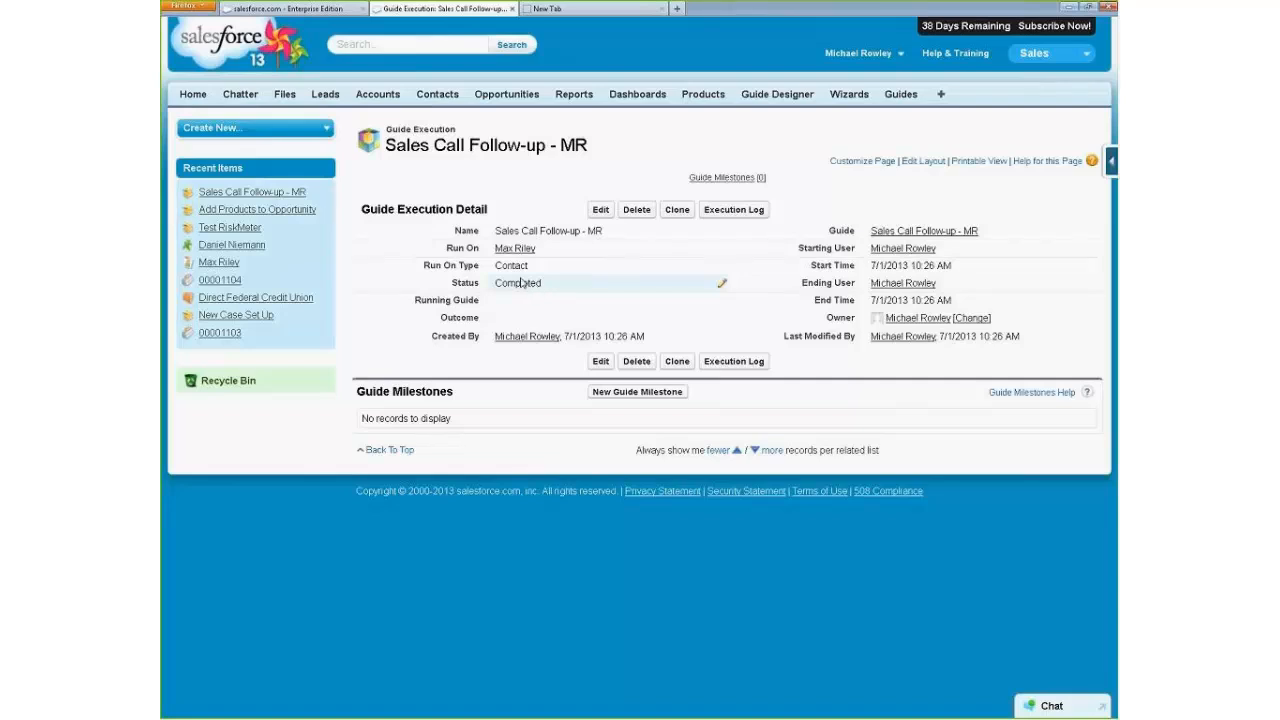
click(739, 364)
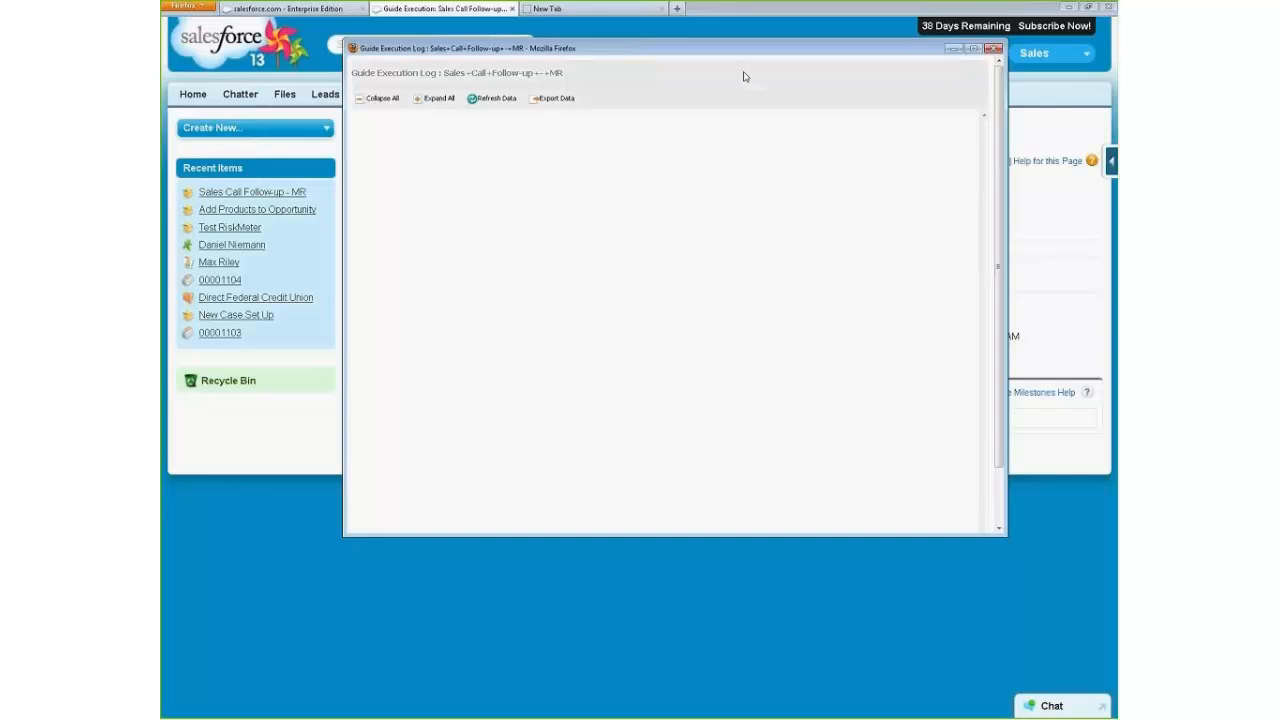
mouse_move(948, 229)
mouse_down()
mouse_move(950, 257)
mouse_move(959, 222)
mouse_up()
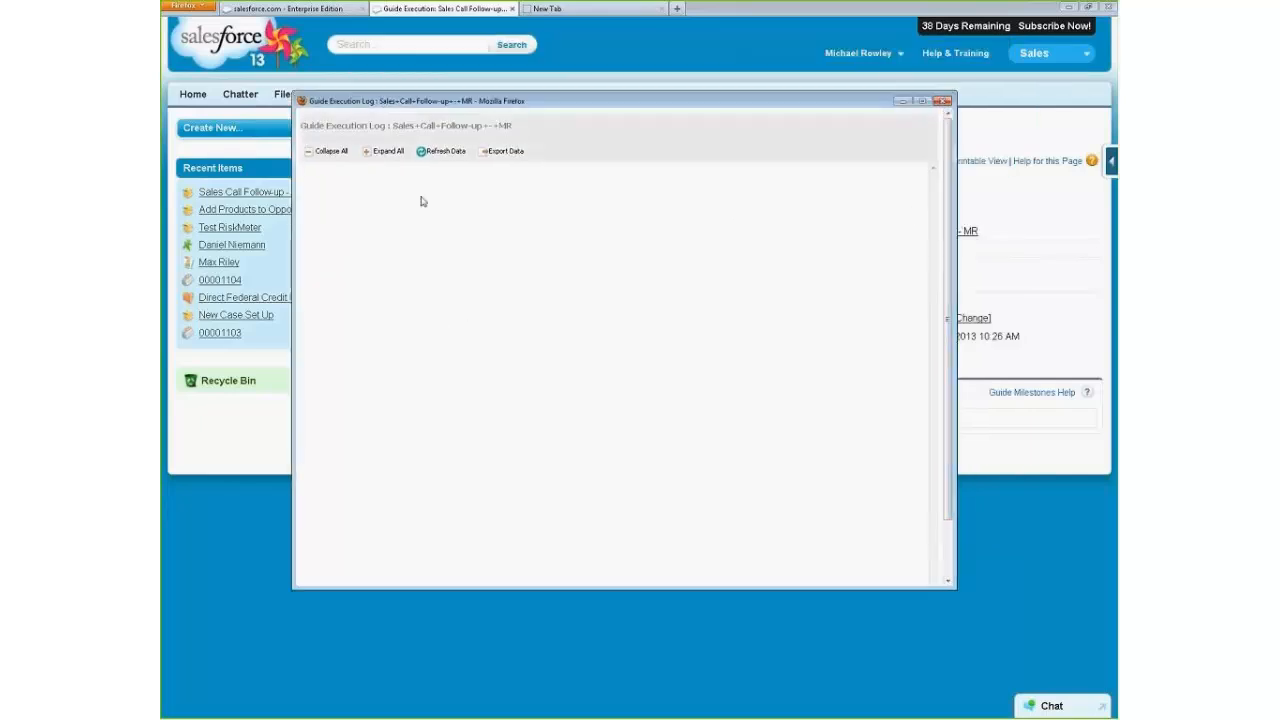
click(943, 101)
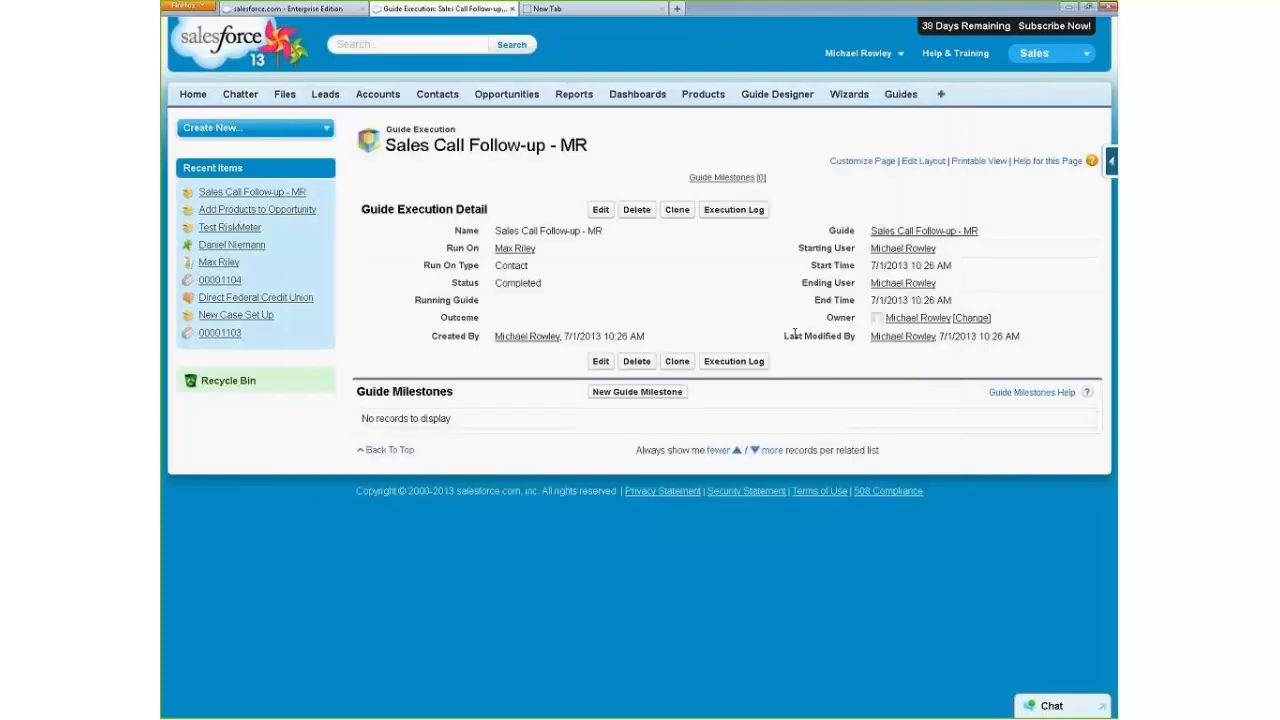
Open the execution log for the Add Products to Opportunity guide's execution on Acme - 1,200 Widgets.
click(900, 94)
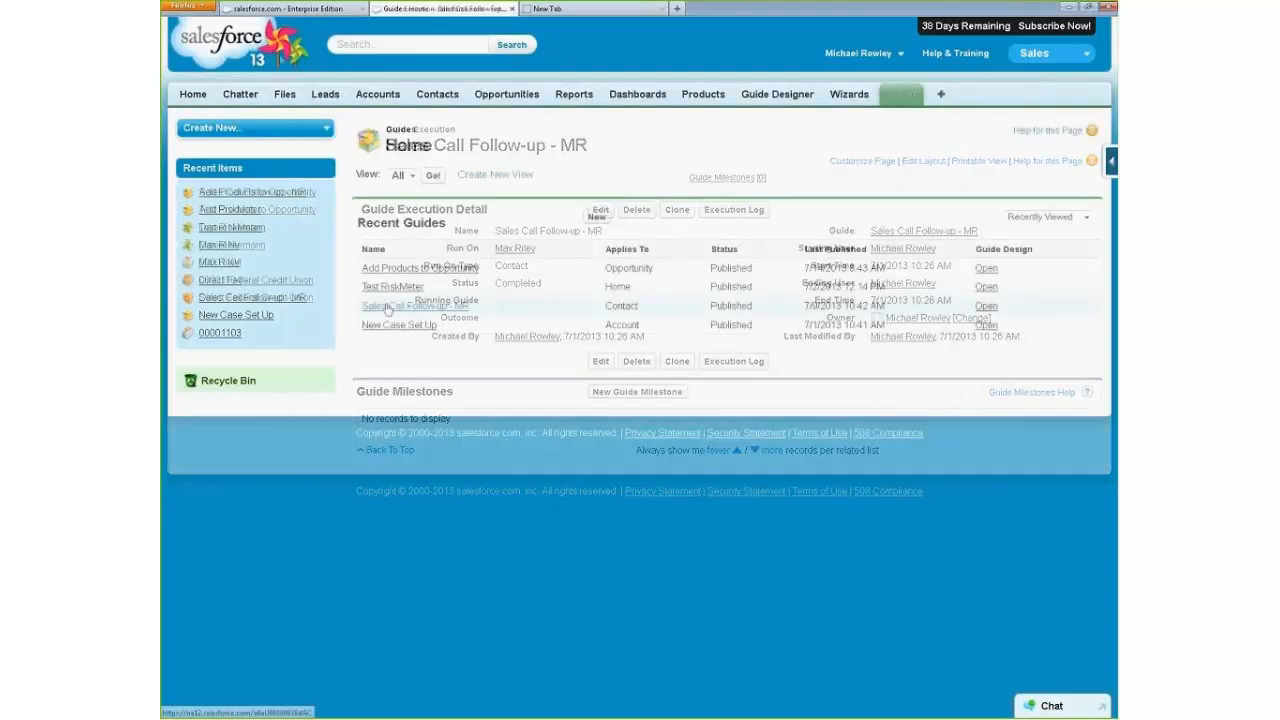
click(389, 272)
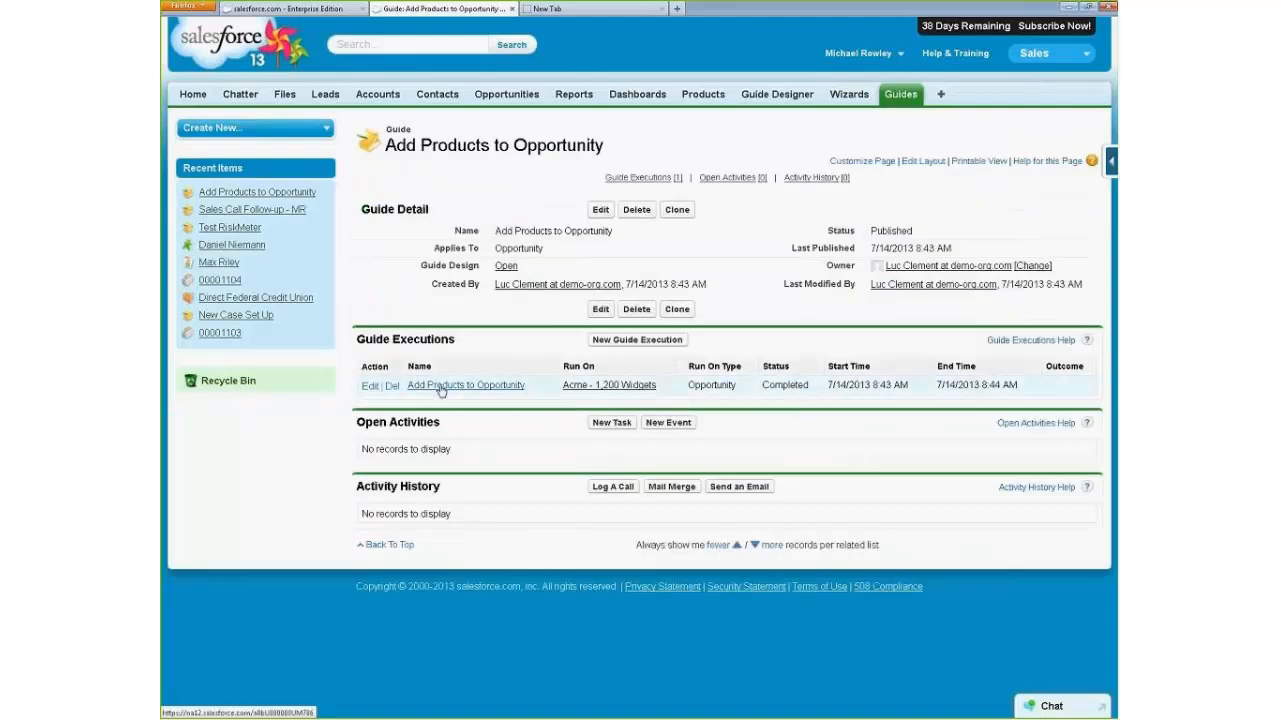
click(440, 389)
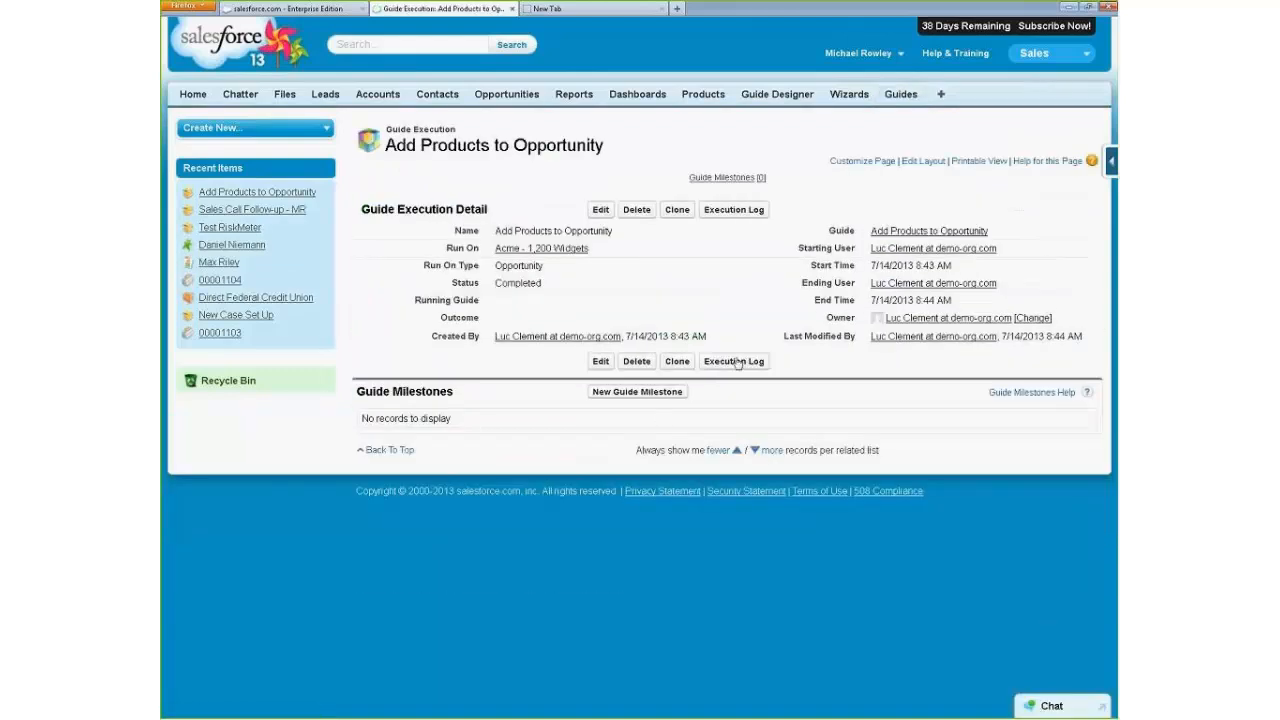
click(740, 362)
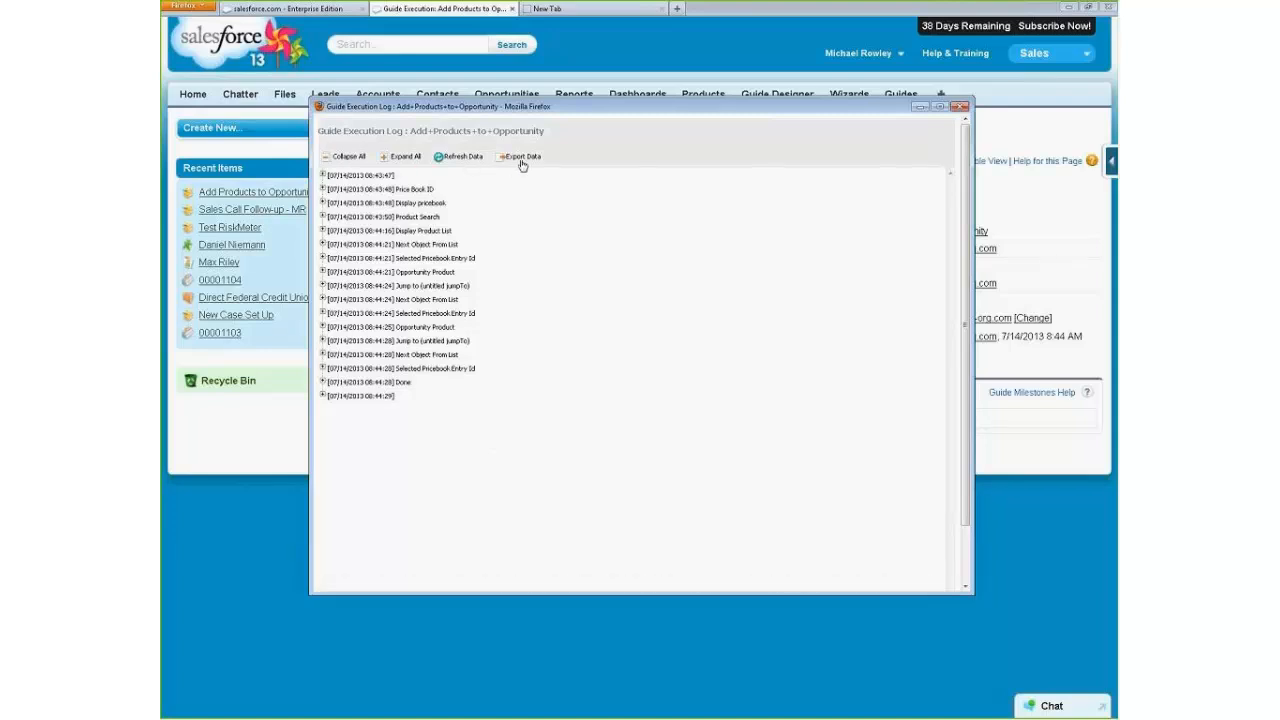
Expand all entries of the execution log, review the field and screen data, and collapse them again.
click(404, 158)
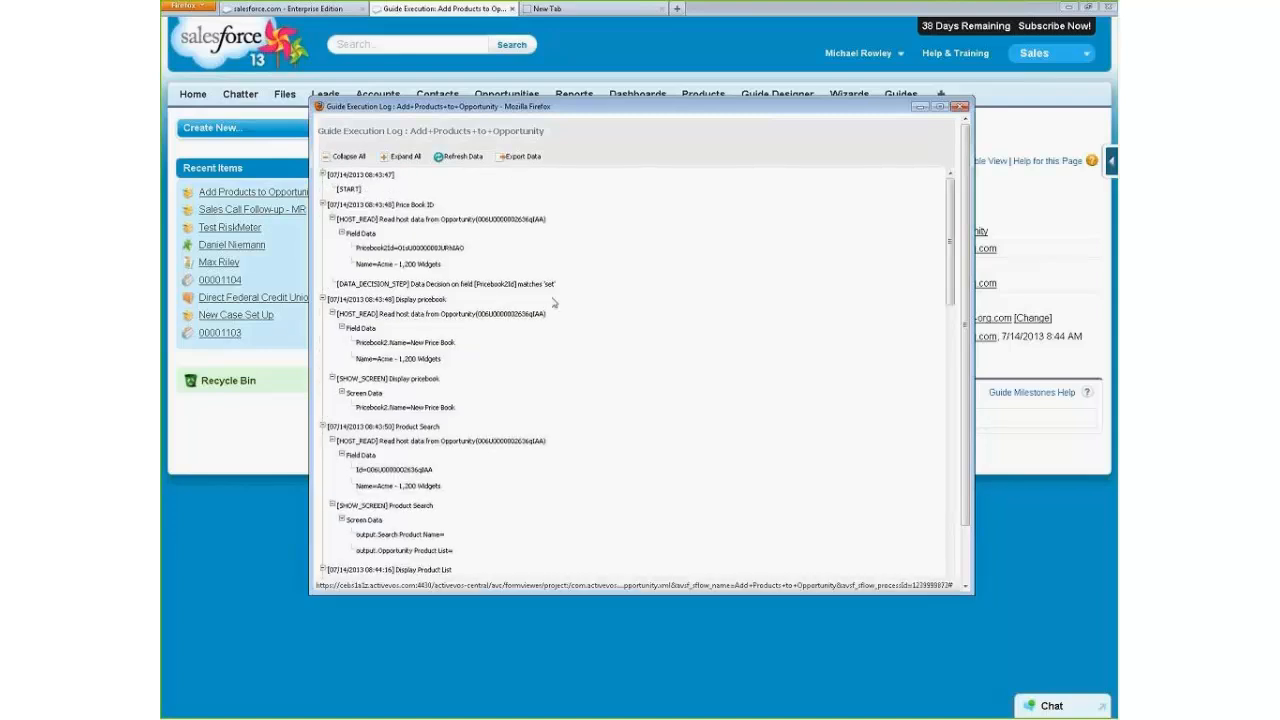
scroll(484, 247, down, 8)
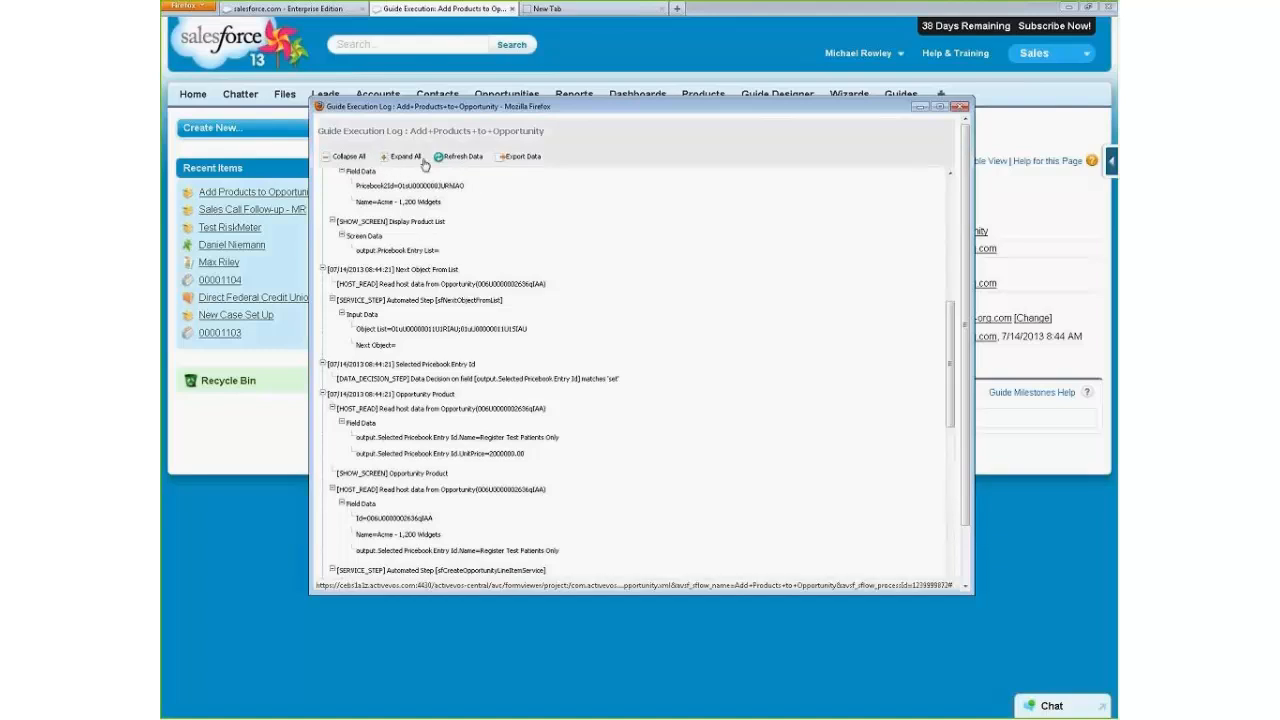
click(349, 158)
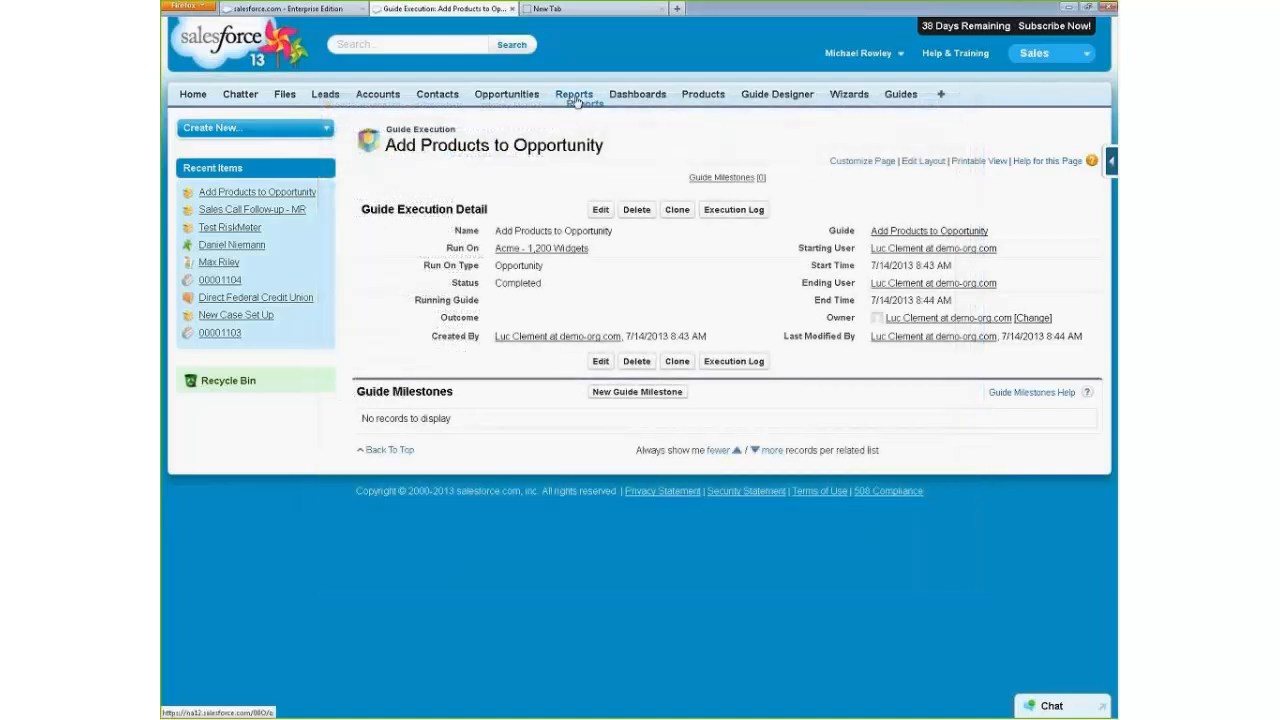
Reopen the All Guide Executions report, open the running Call Cloud Extend Leads - MR guide from it, and return to the Salesforce home page.
click(566, 94)
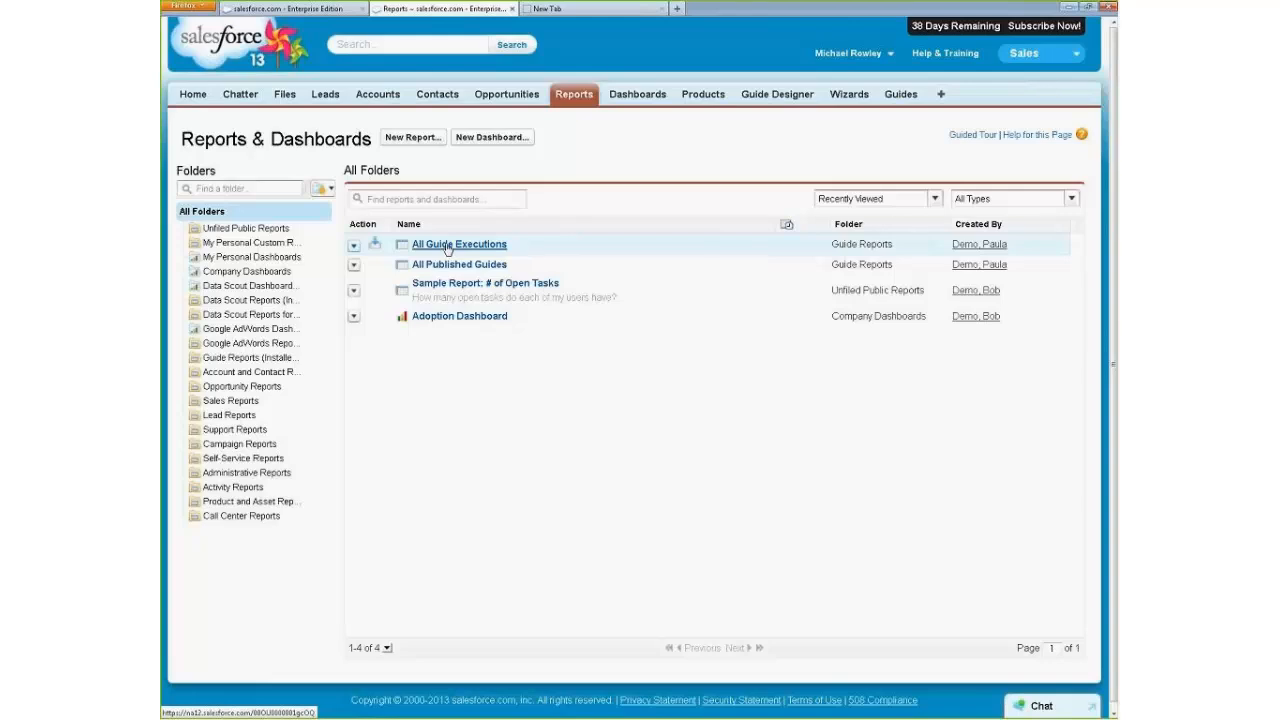
click(452, 250)
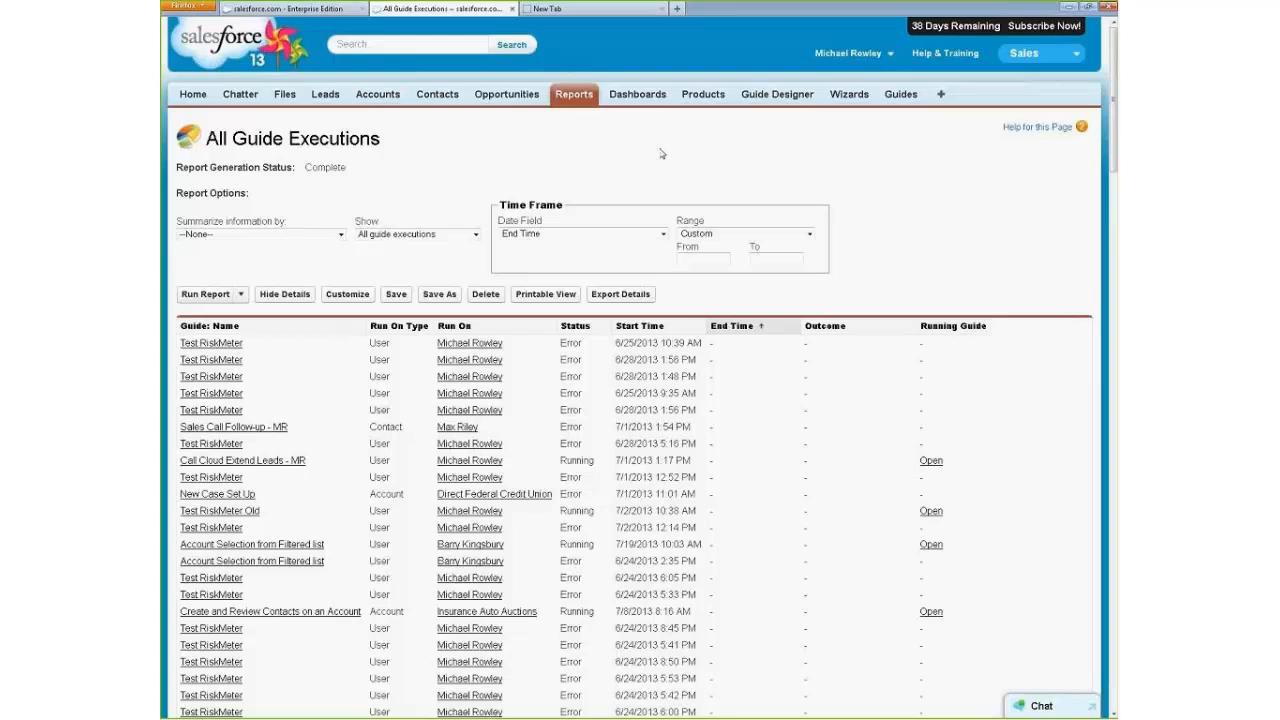
click(933, 462)
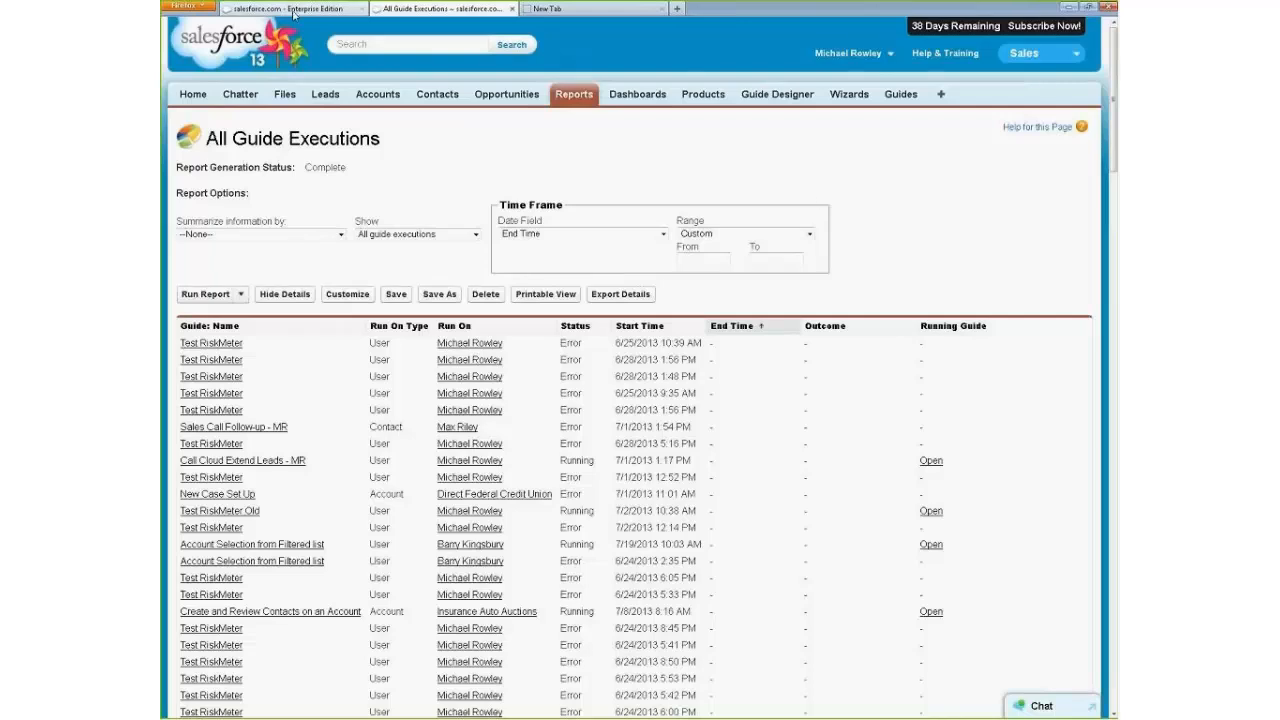
click(189, 96)
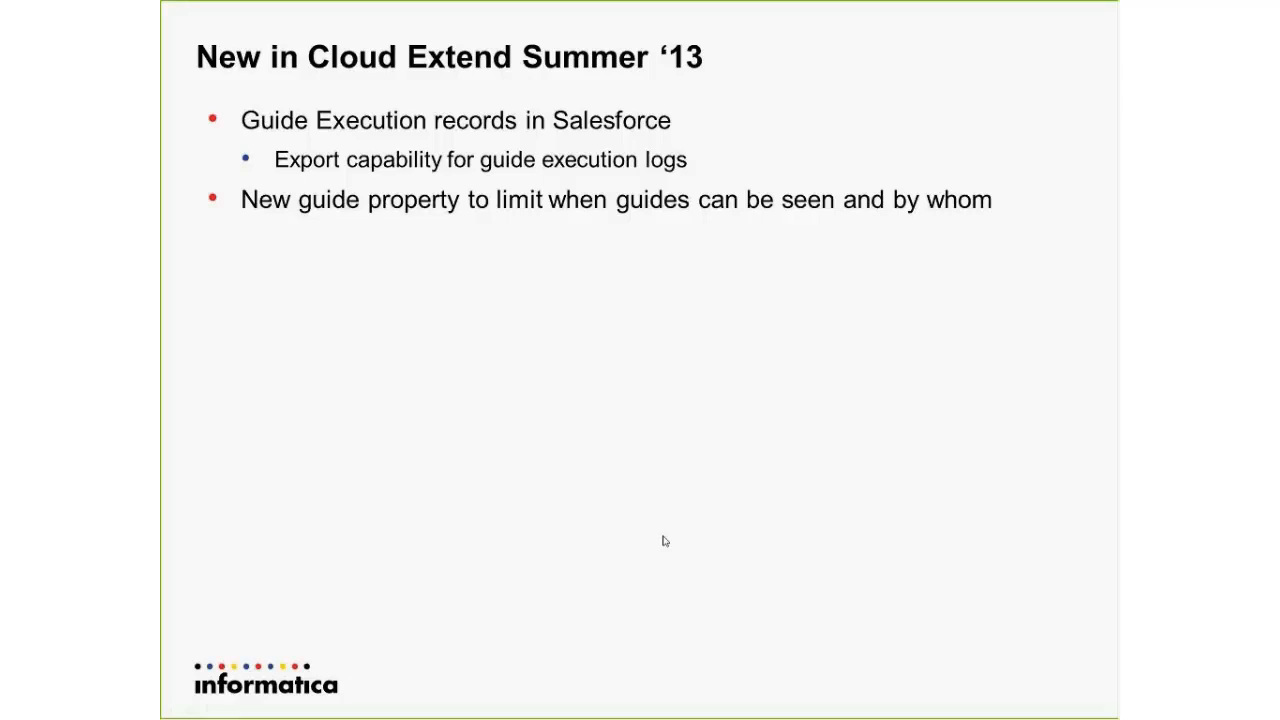
Switch back to the Guide Designer and view the advanced properties of the In-Person Meeting With Contact guide.
key(alt+Tab)
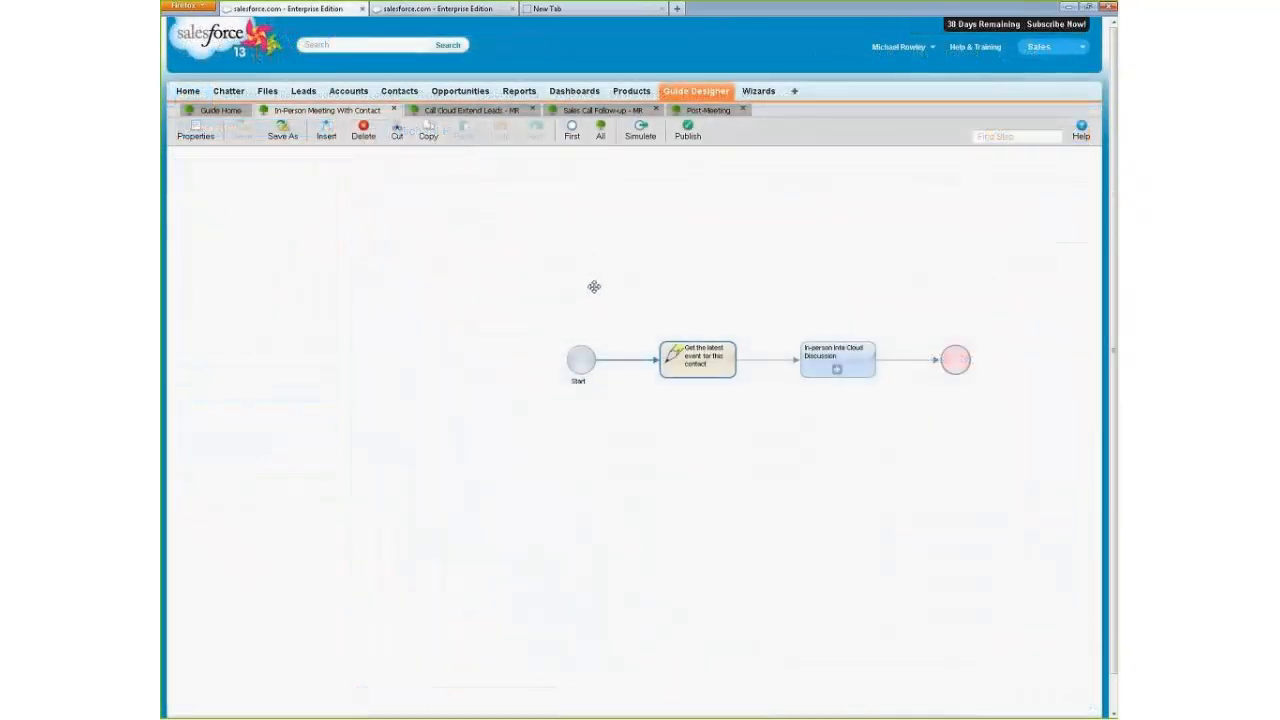
click(196, 131)
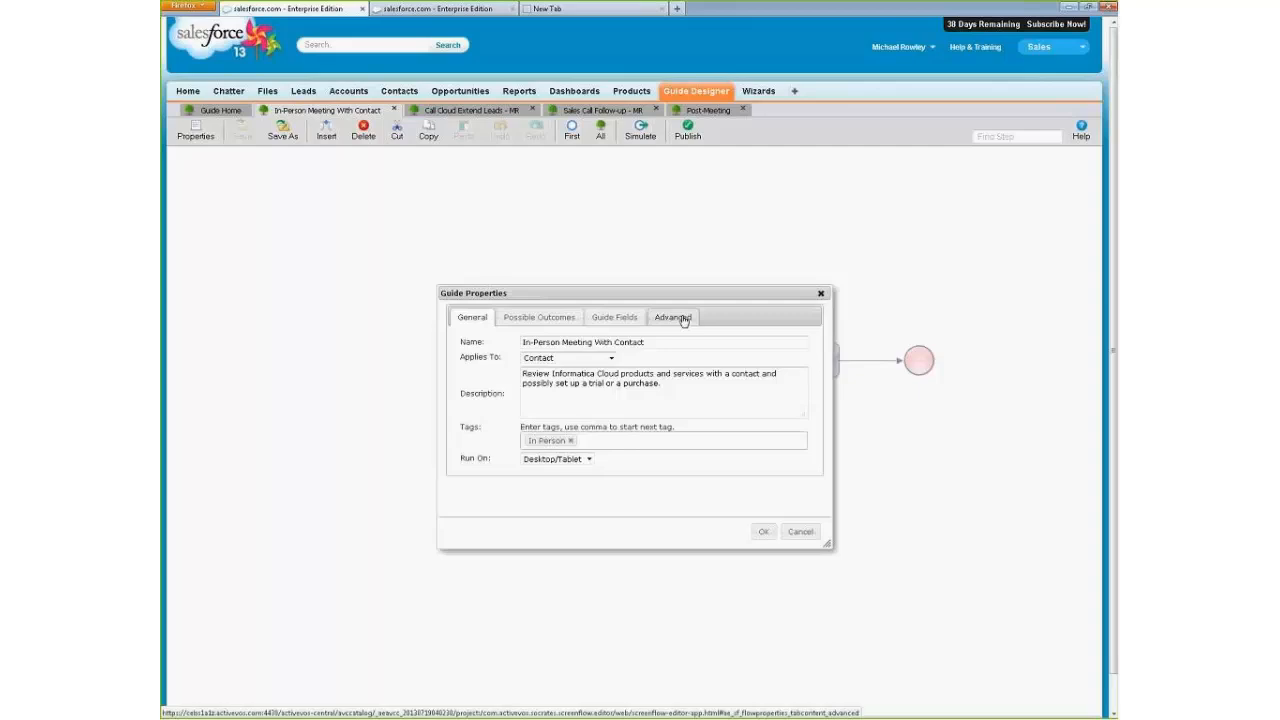
click(684, 319)
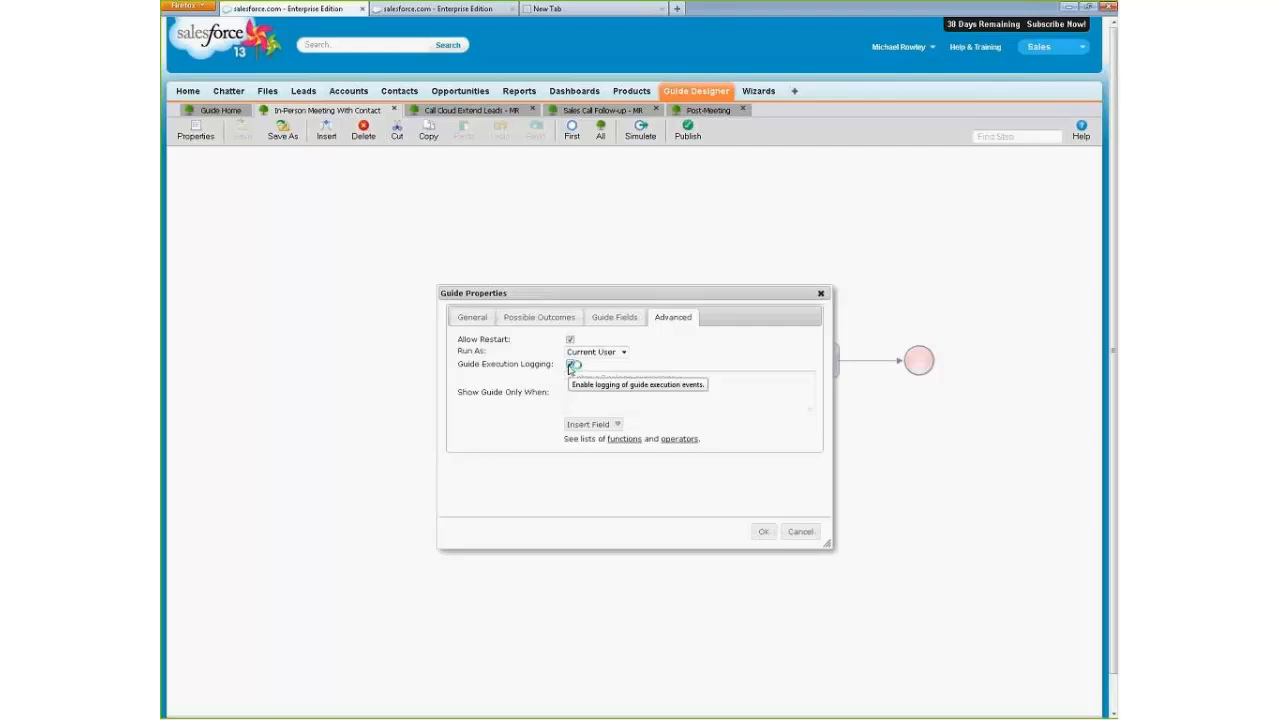
Open the recently viewed contact's record in the other Salesforce browser tab and show the list of guides available on it.
click(609, 399)
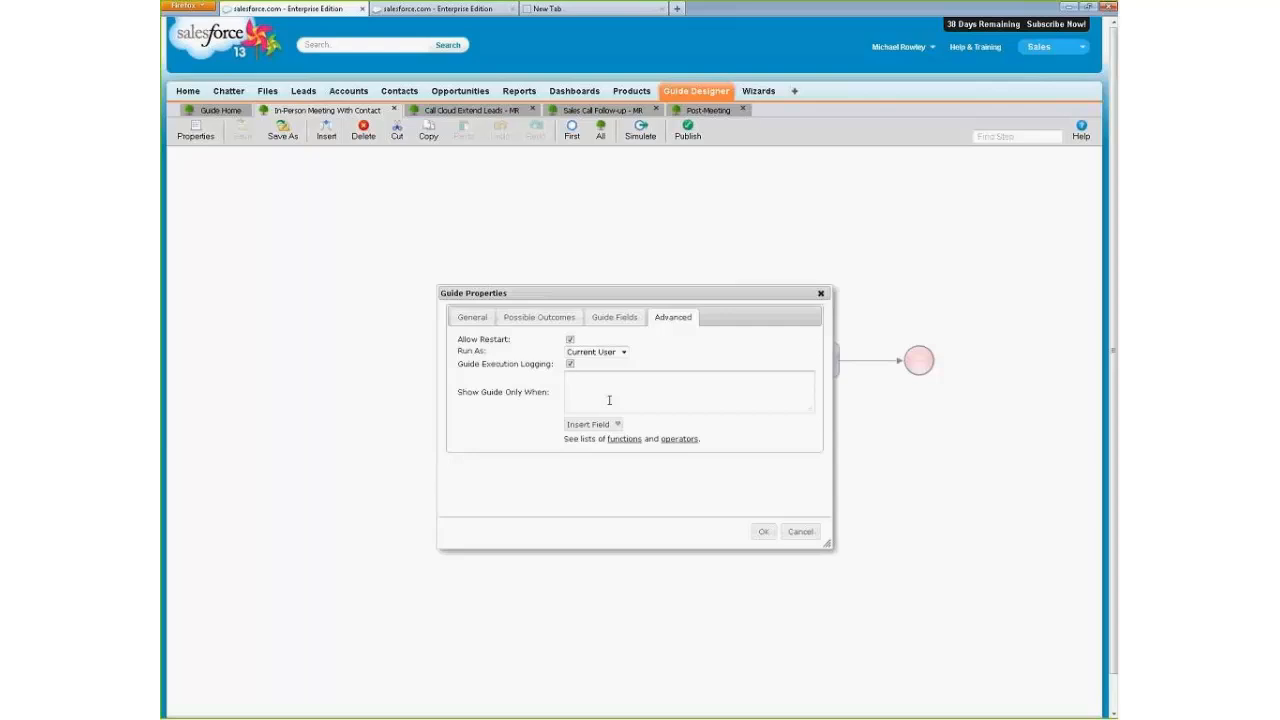
click(420, 10)
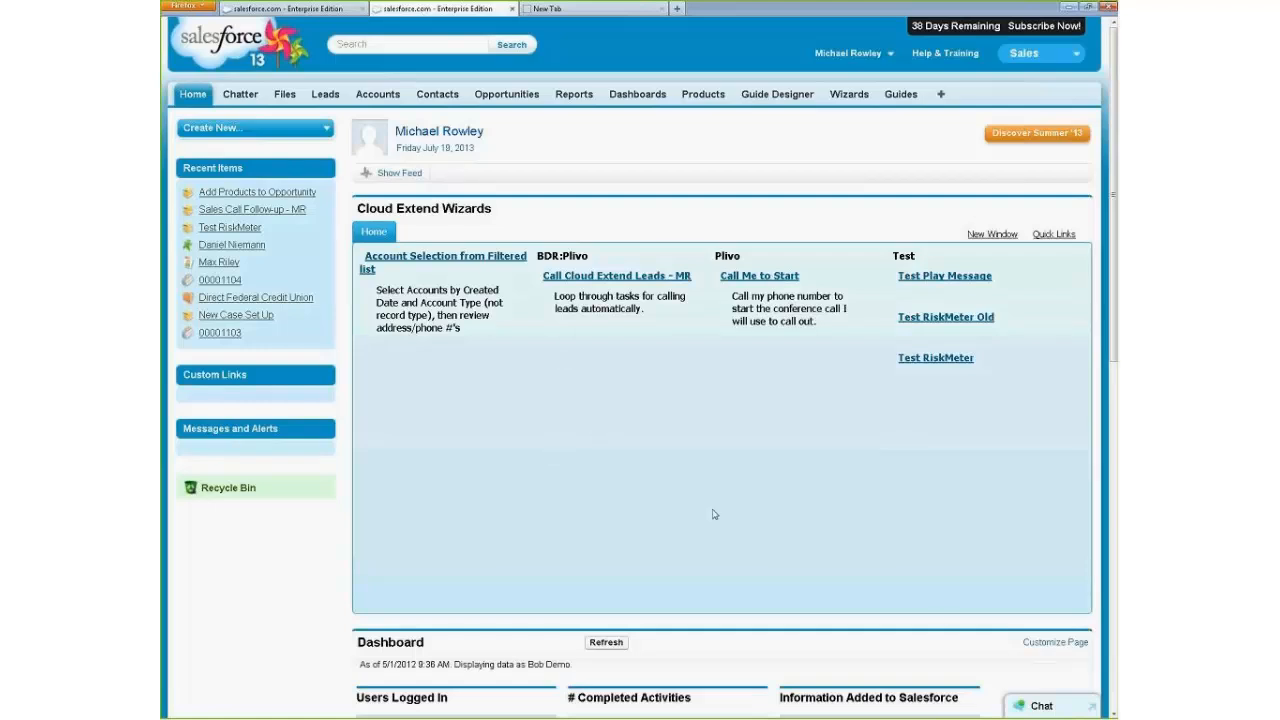
click(252, 209)
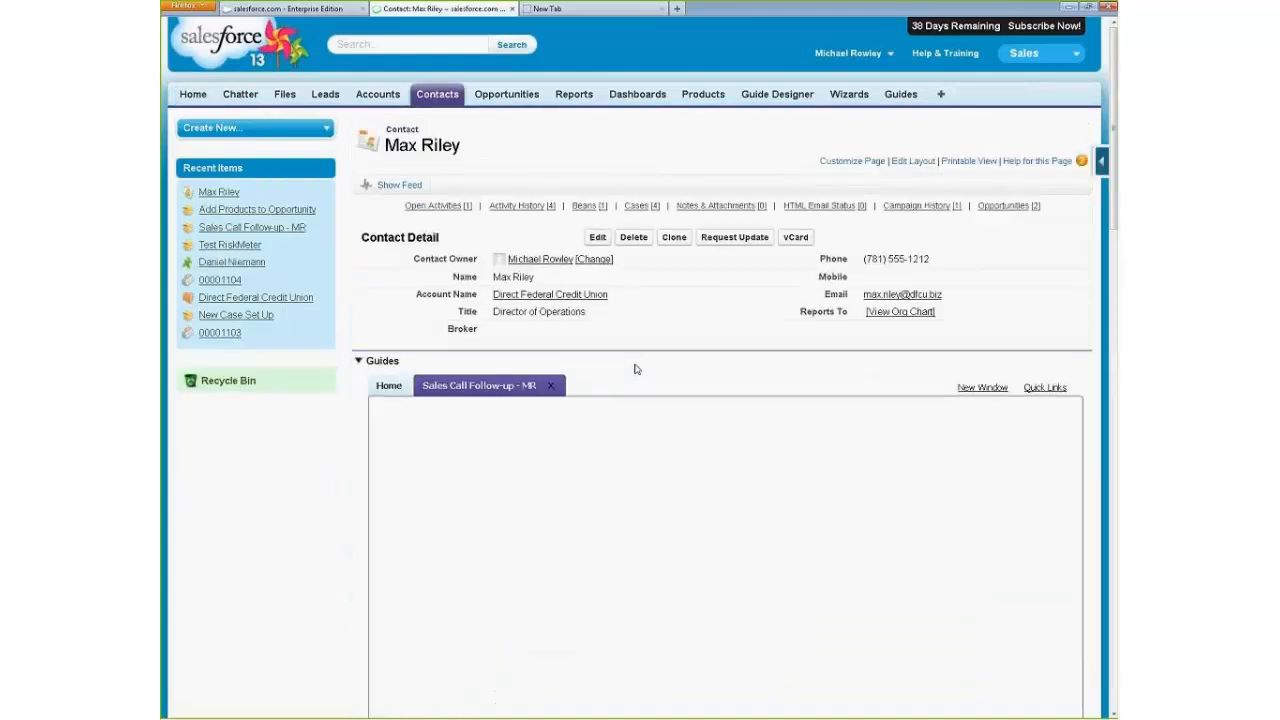
click(387, 388)
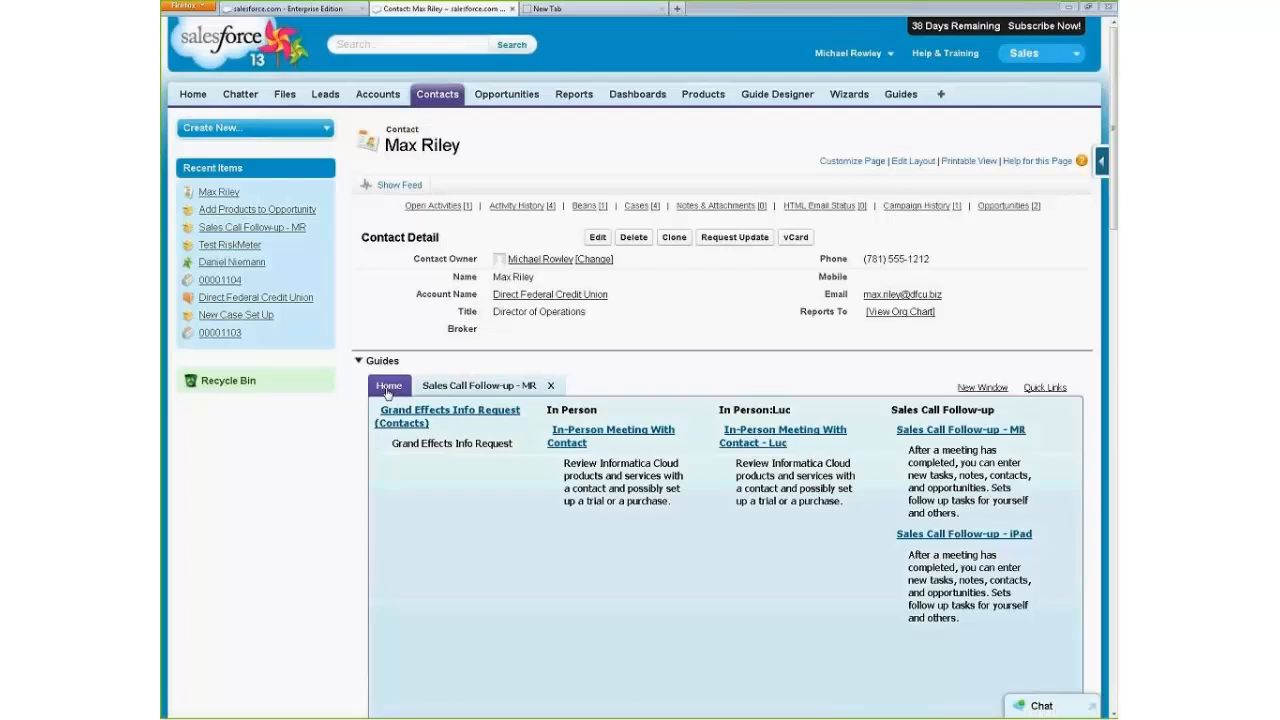
Return to the In-Person Meeting With Contact guide's properties and insert the Profile Name field into the Show Guide Only When condition.
click(292, 10)
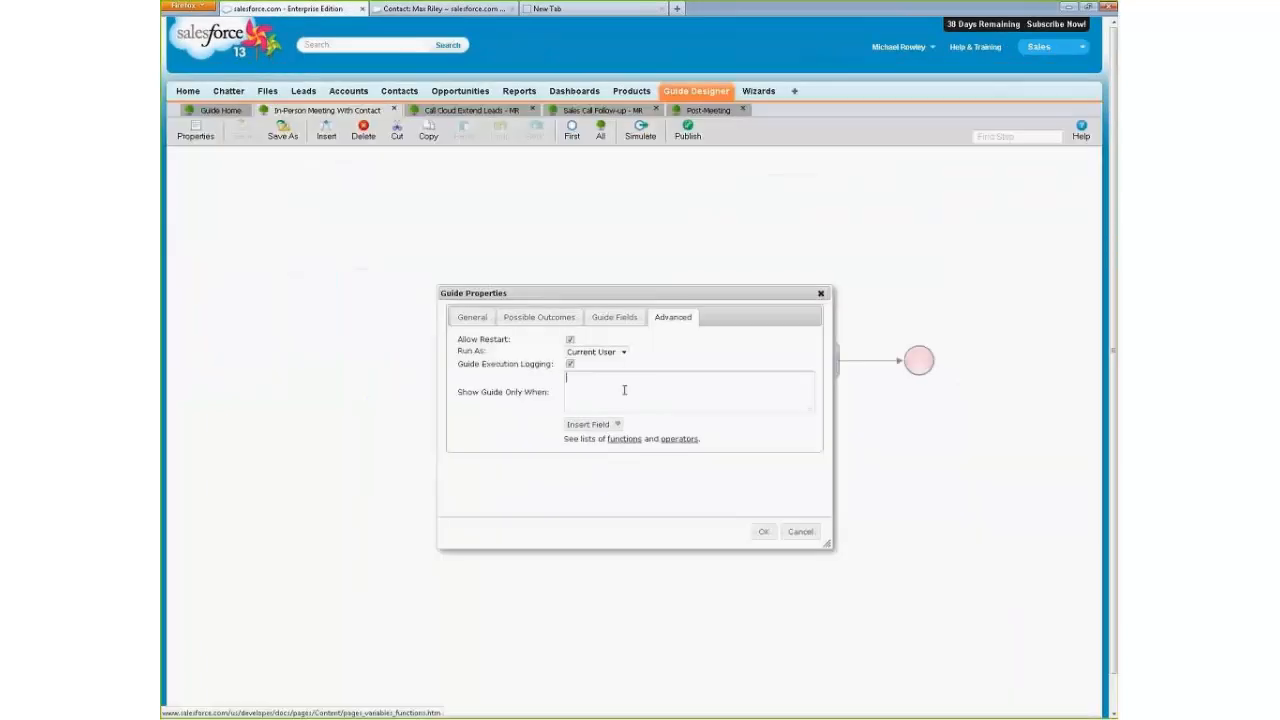
click(614, 426)
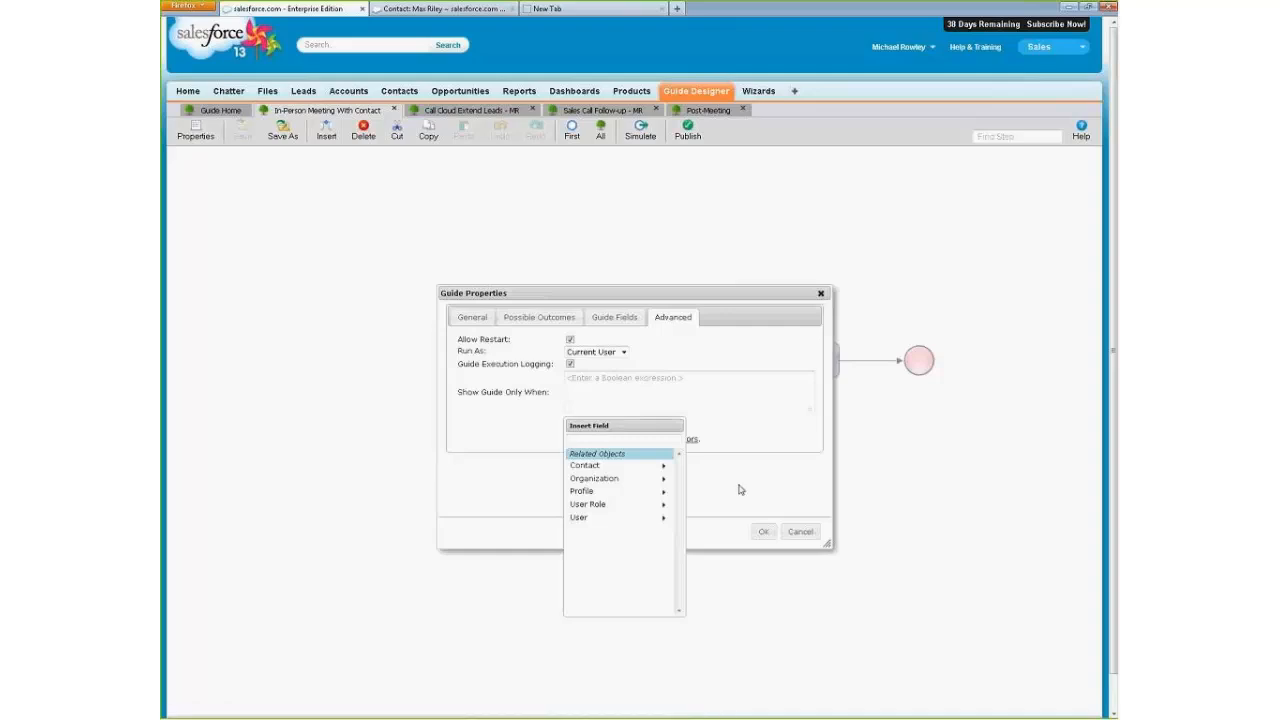
click(819, 488)
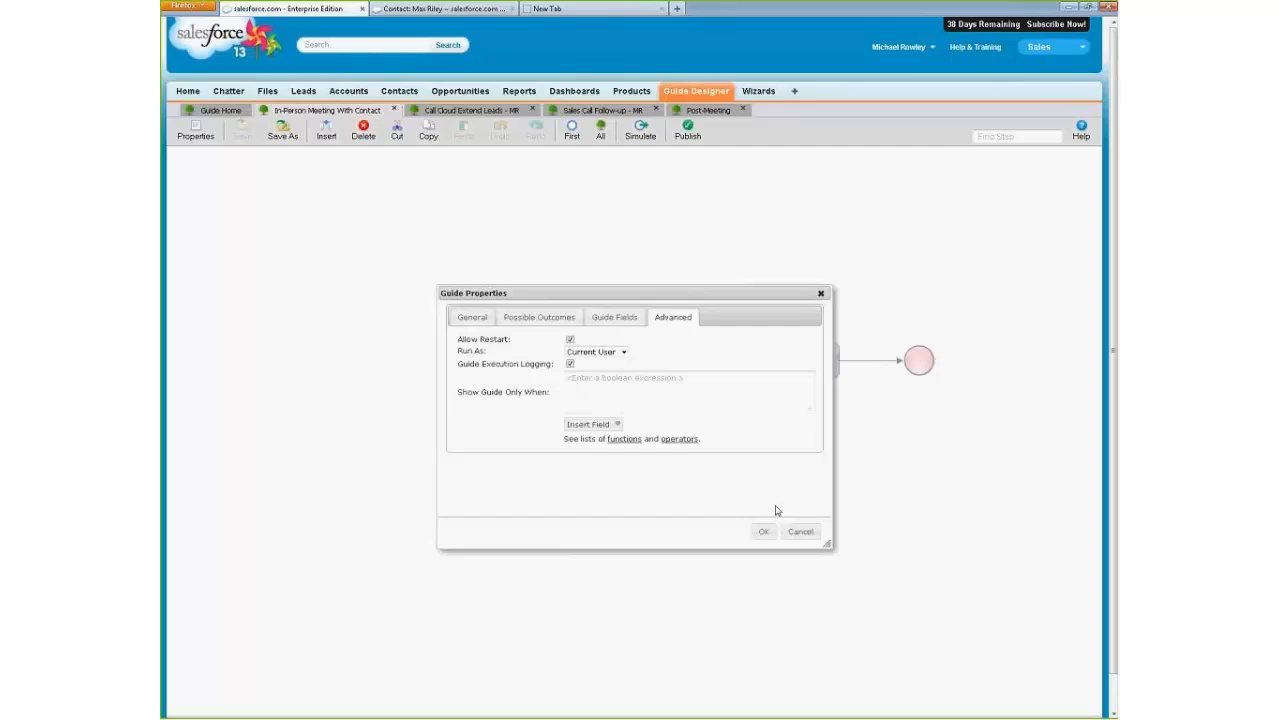
click(615, 427)
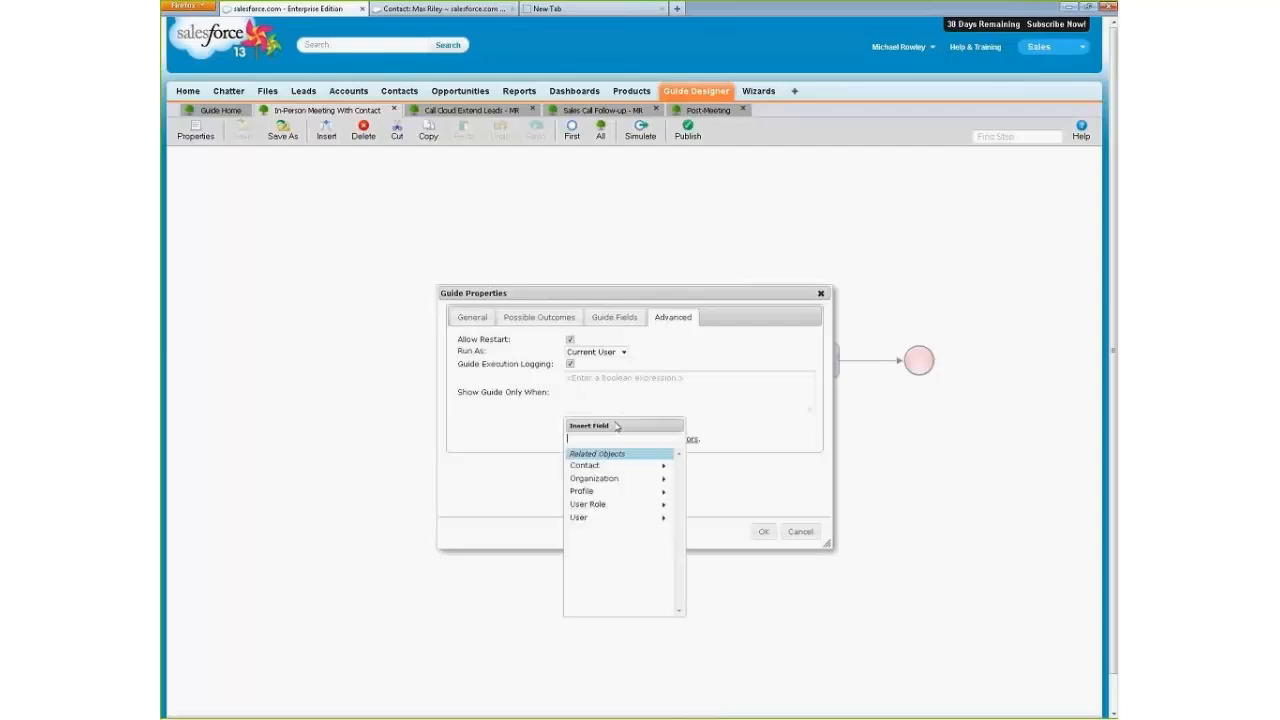
click(615, 492)
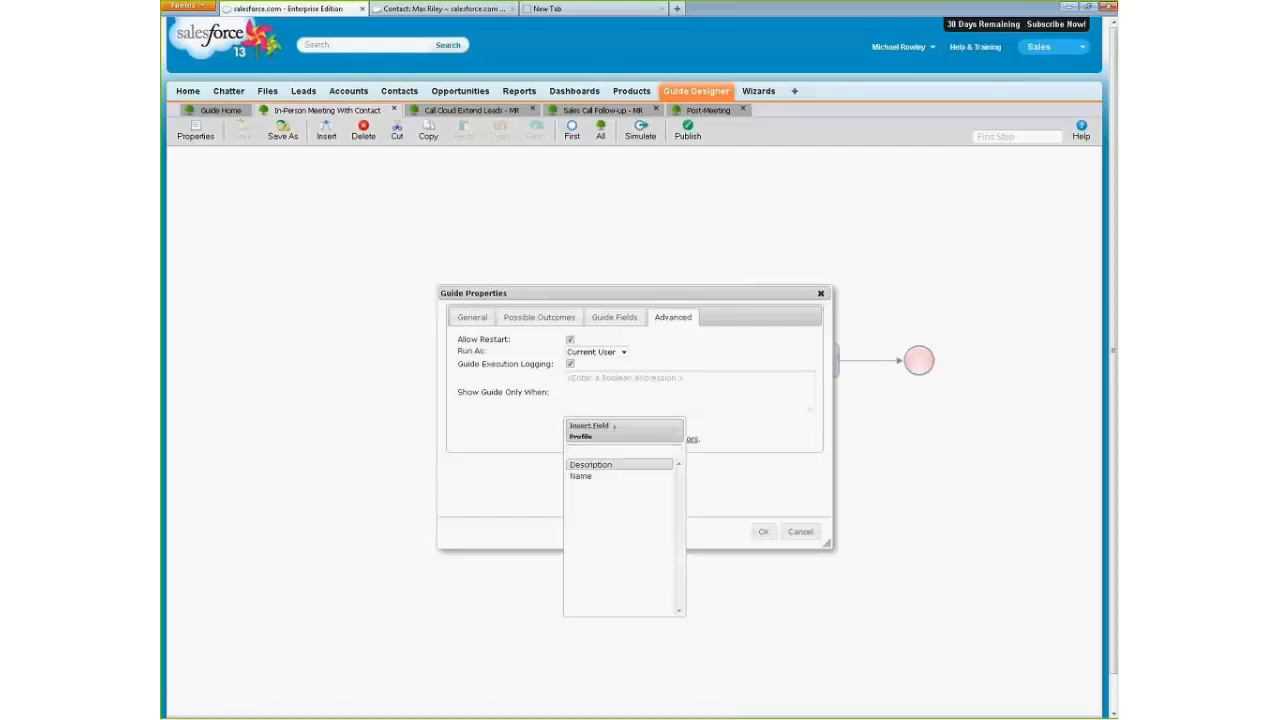
click(588, 477)
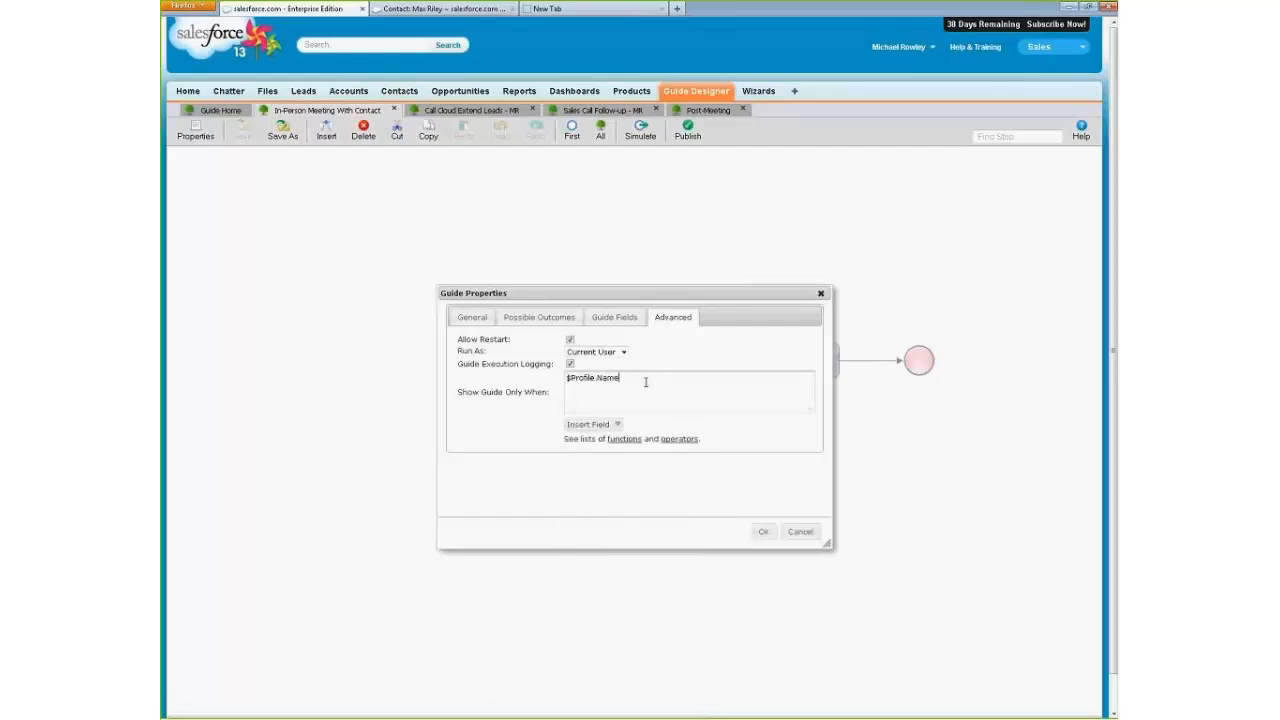
Complete the Show Guide Only When expression as $Profile.Name = 'System Administrator'.
text(= 'System Acministrator')
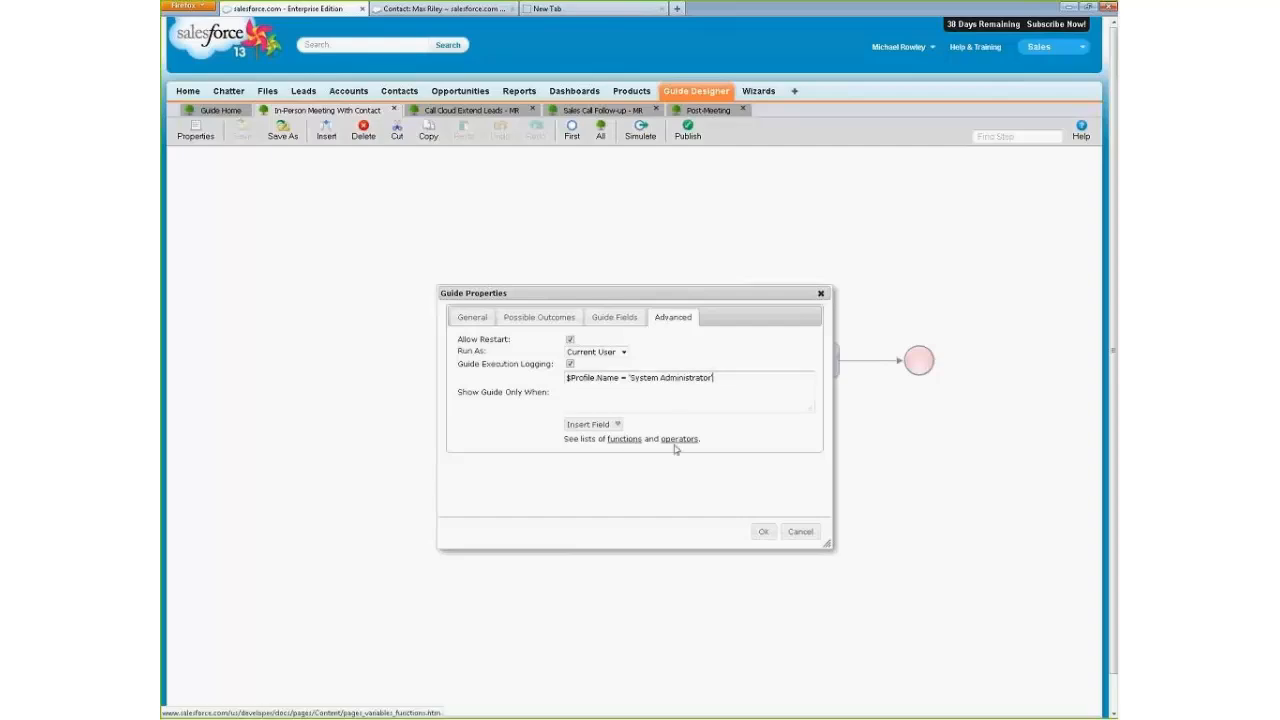
View the reference lists of expression functions and operators, close them, and discard the guide property changes.
click(633, 443)
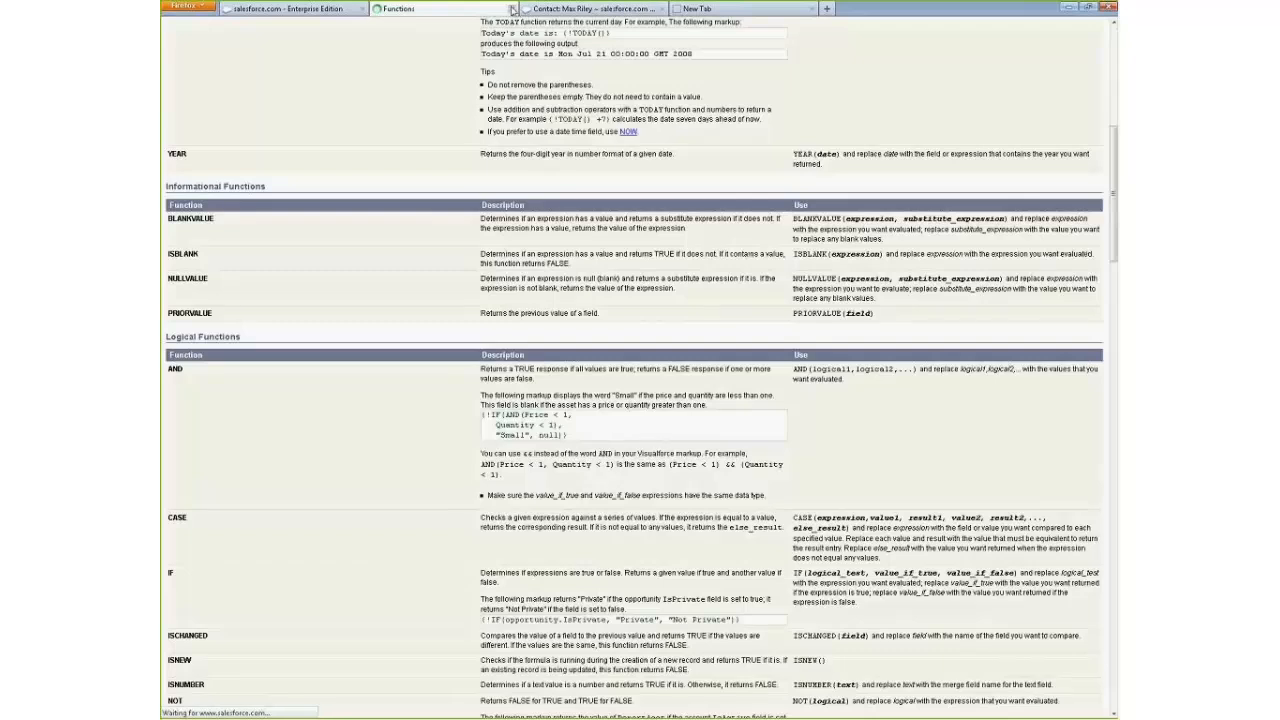
click(512, 9)
click(680, 440)
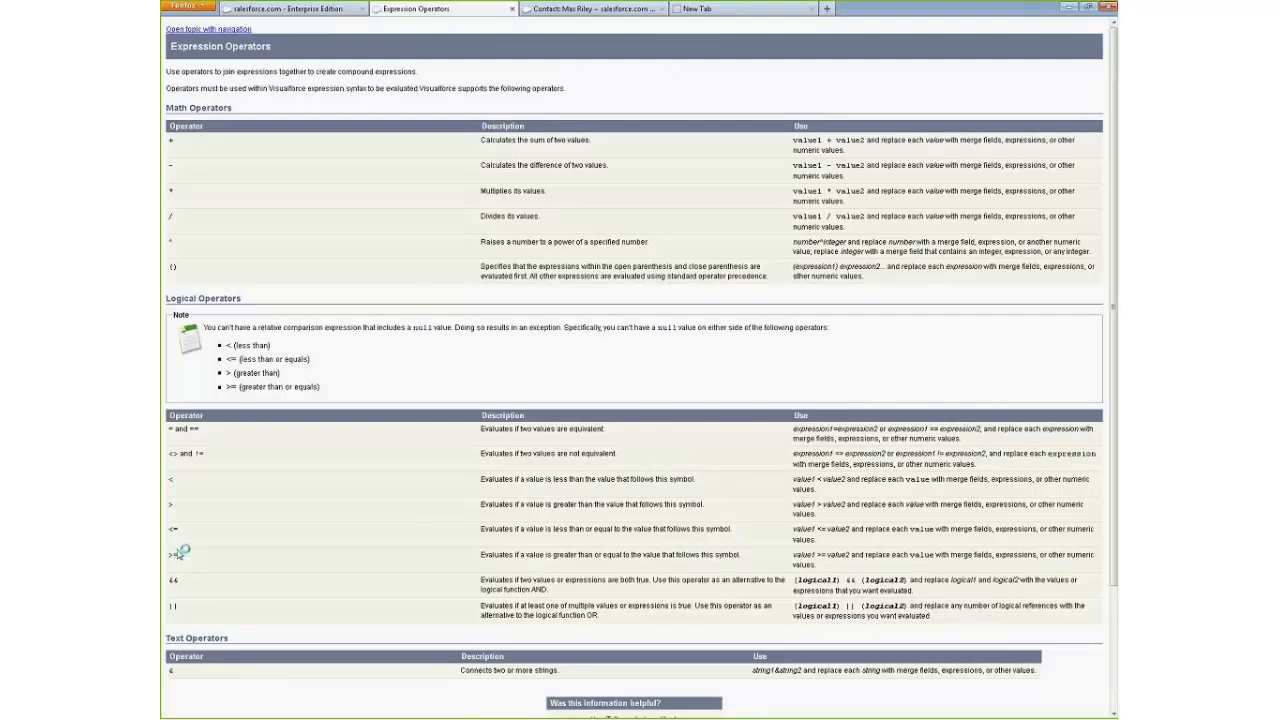
click(512, 8)
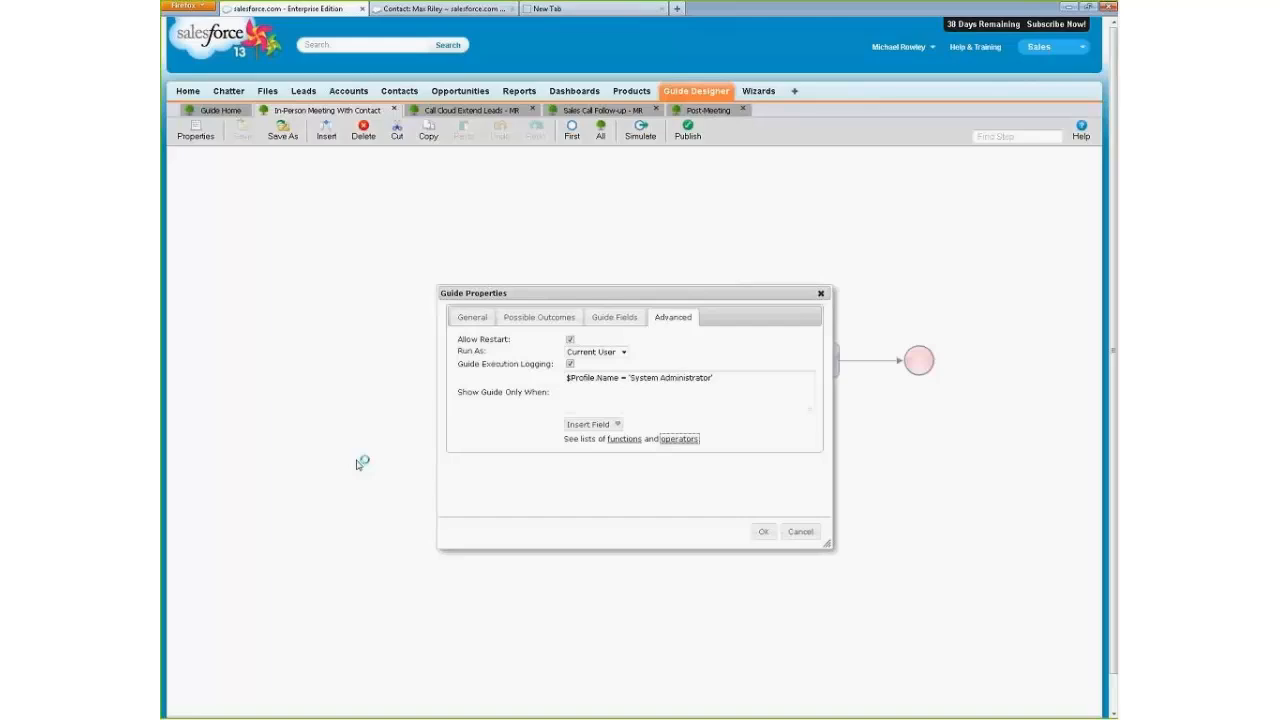
click(806, 531)
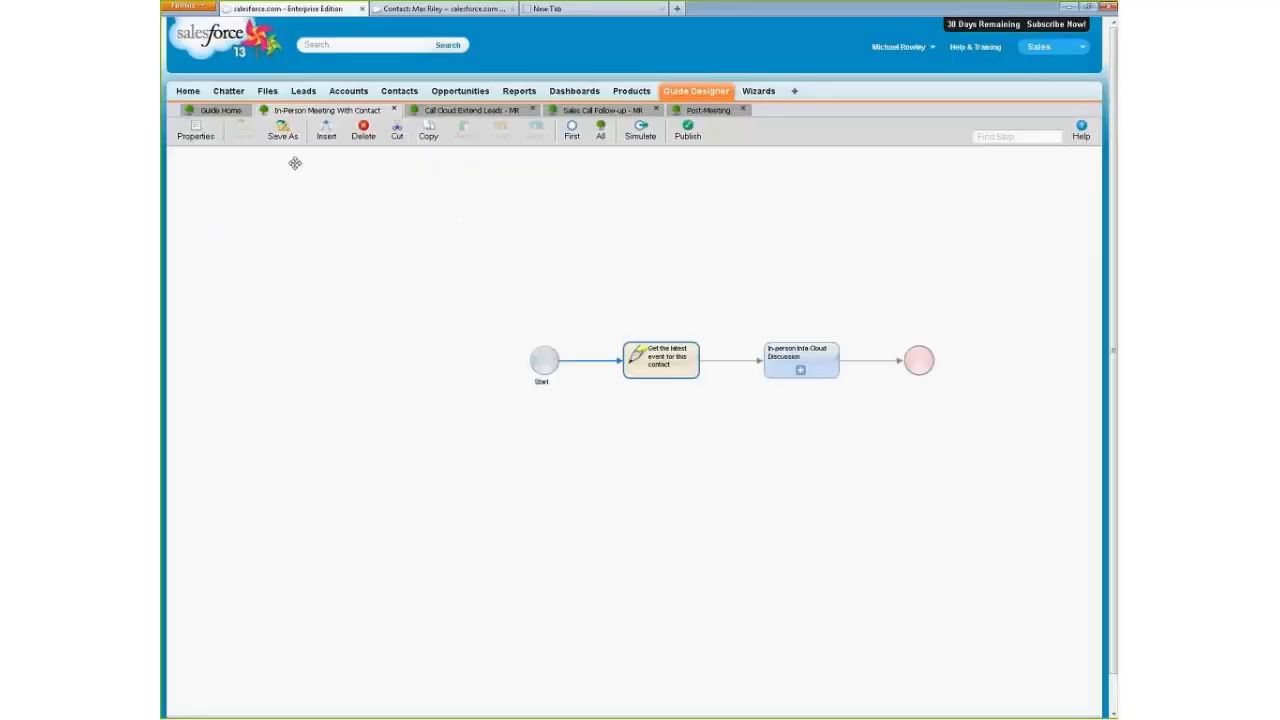
Review the guide's general properties and its Run On device options, and close the properties without changes.
click(192, 128)
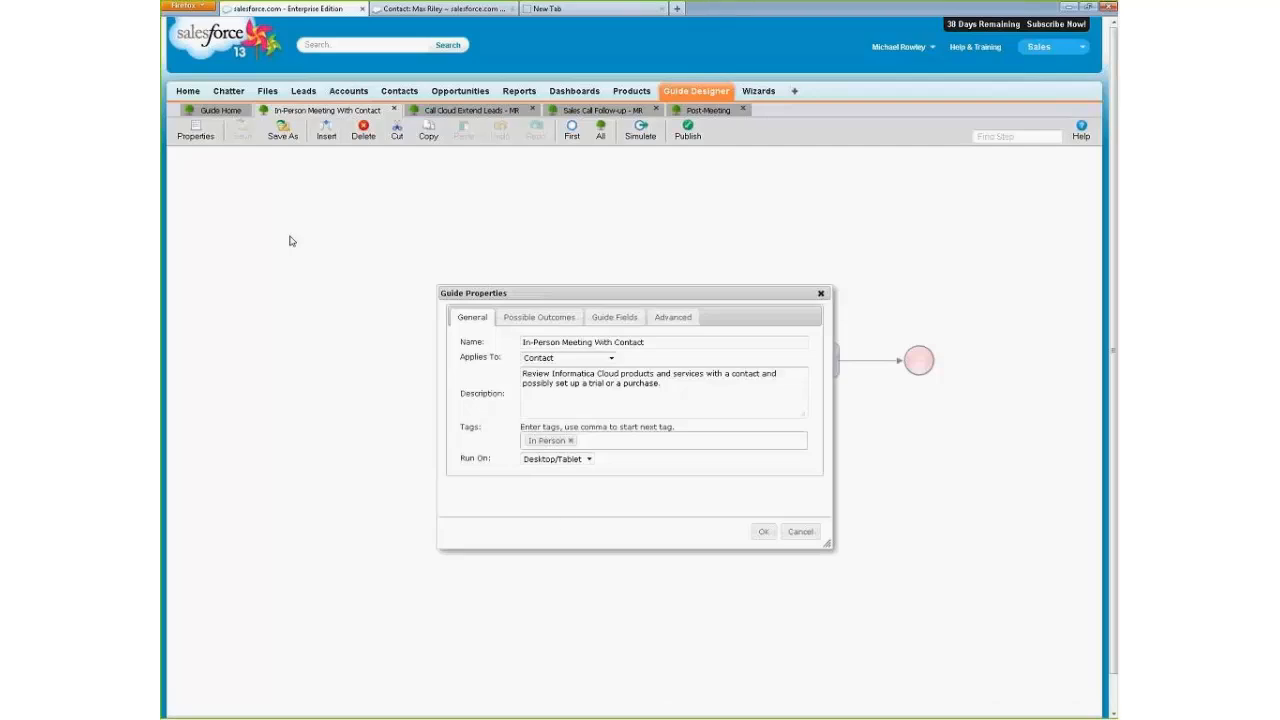
click(589, 459)
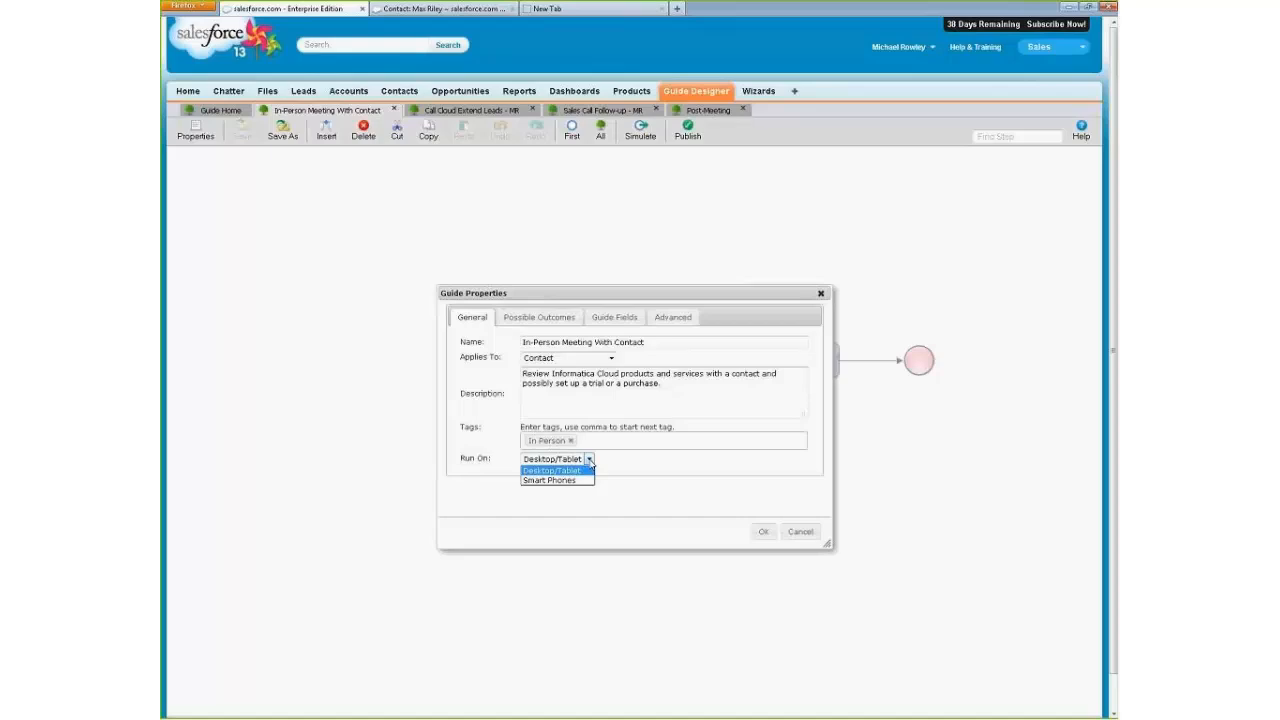
click(682, 526)
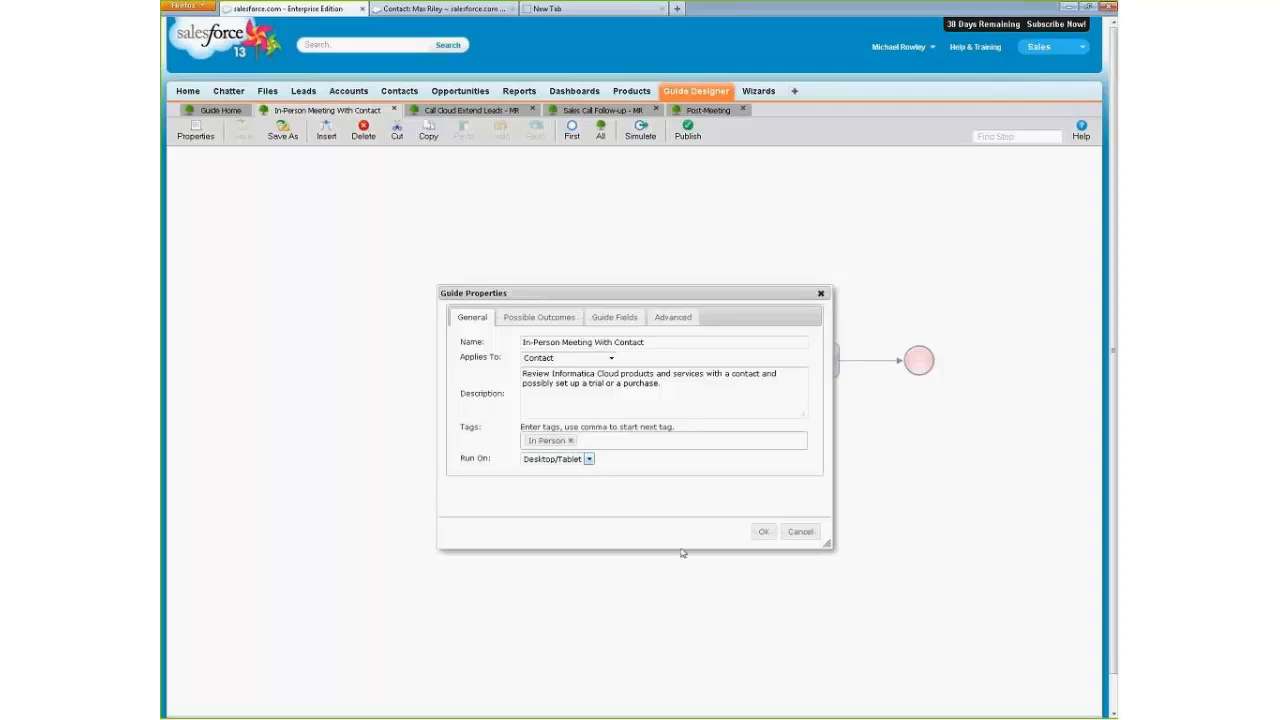
click(801, 532)
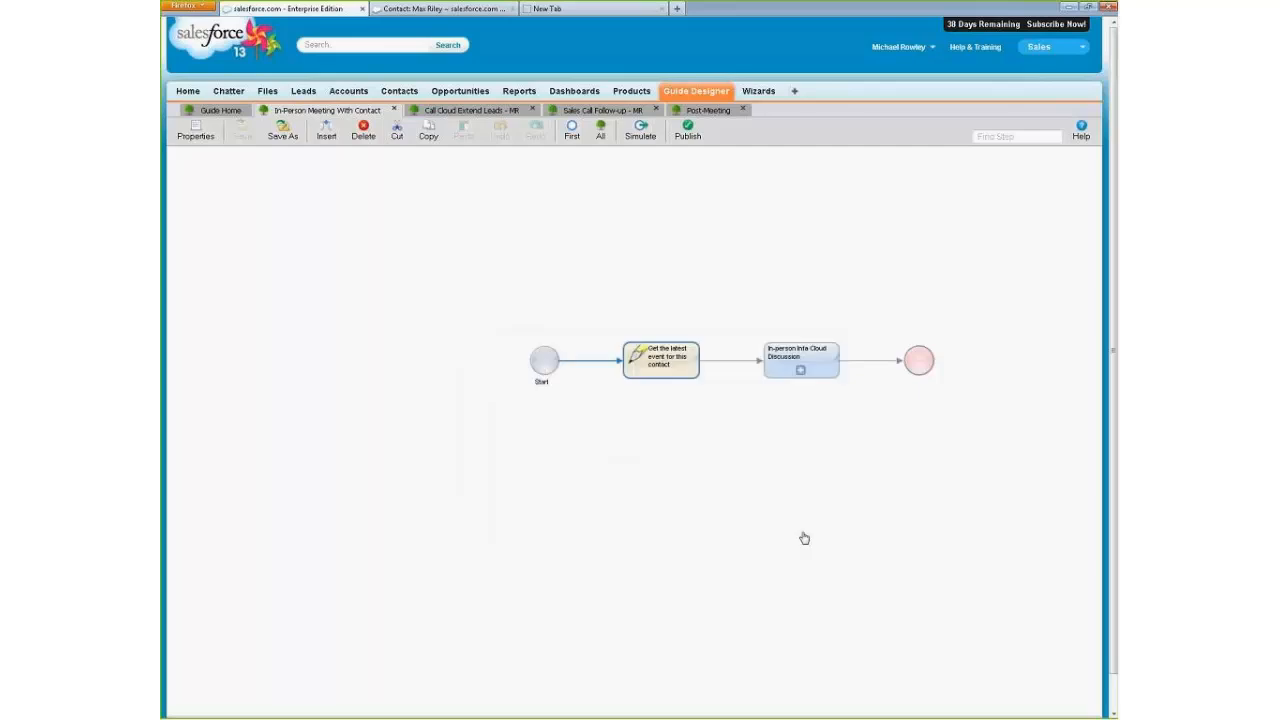
Open the Guide Designer settings from the guide home and review the image library and the desktop/tablet theme preview.
click(231, 117)
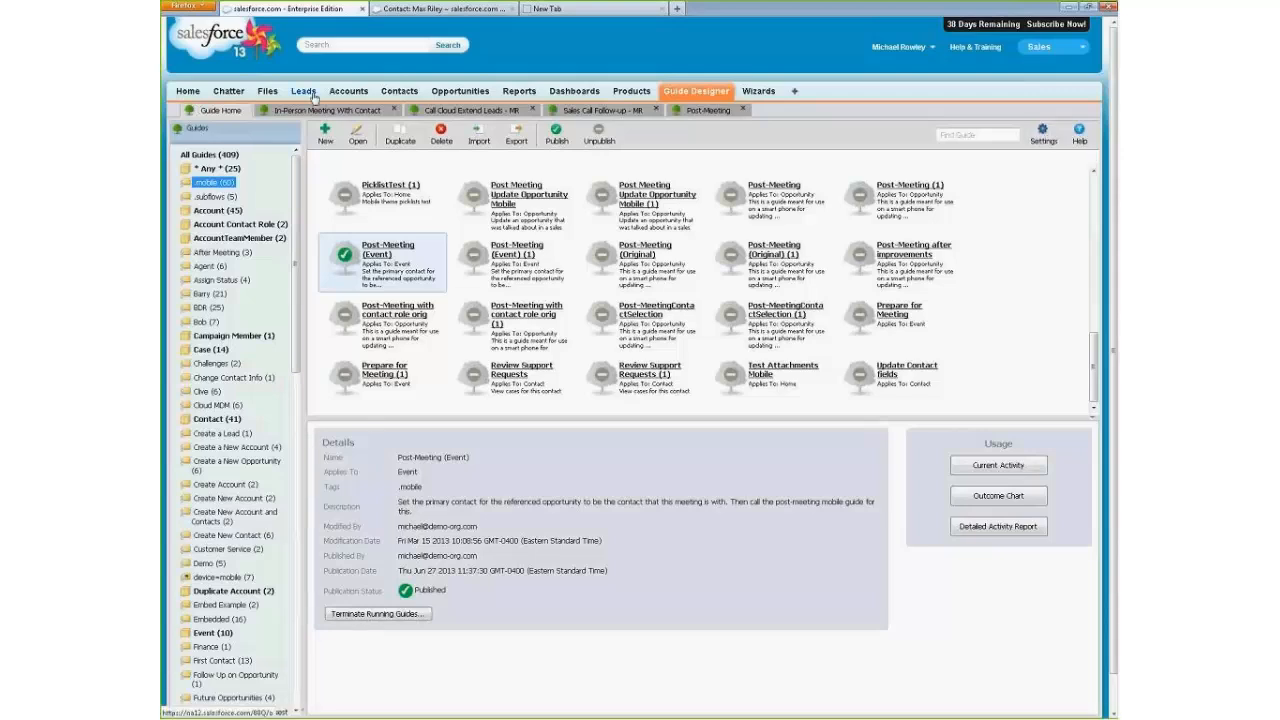
click(1045, 137)
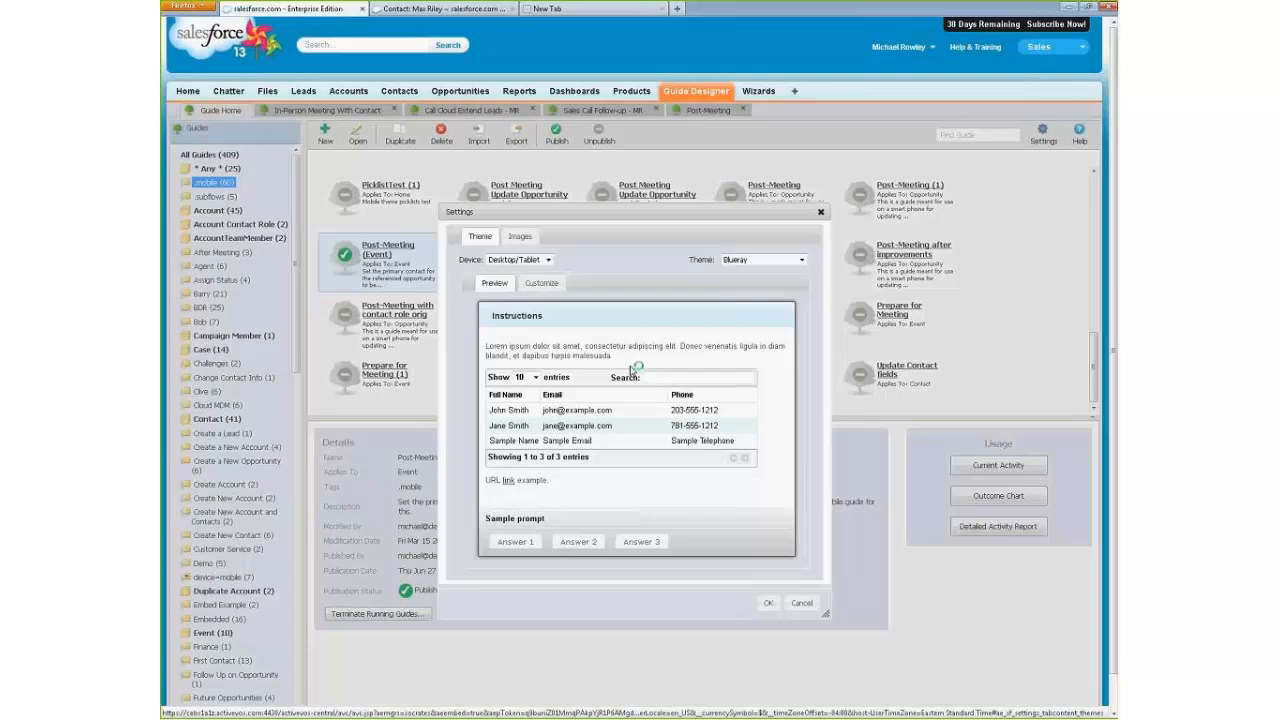
click(521, 237)
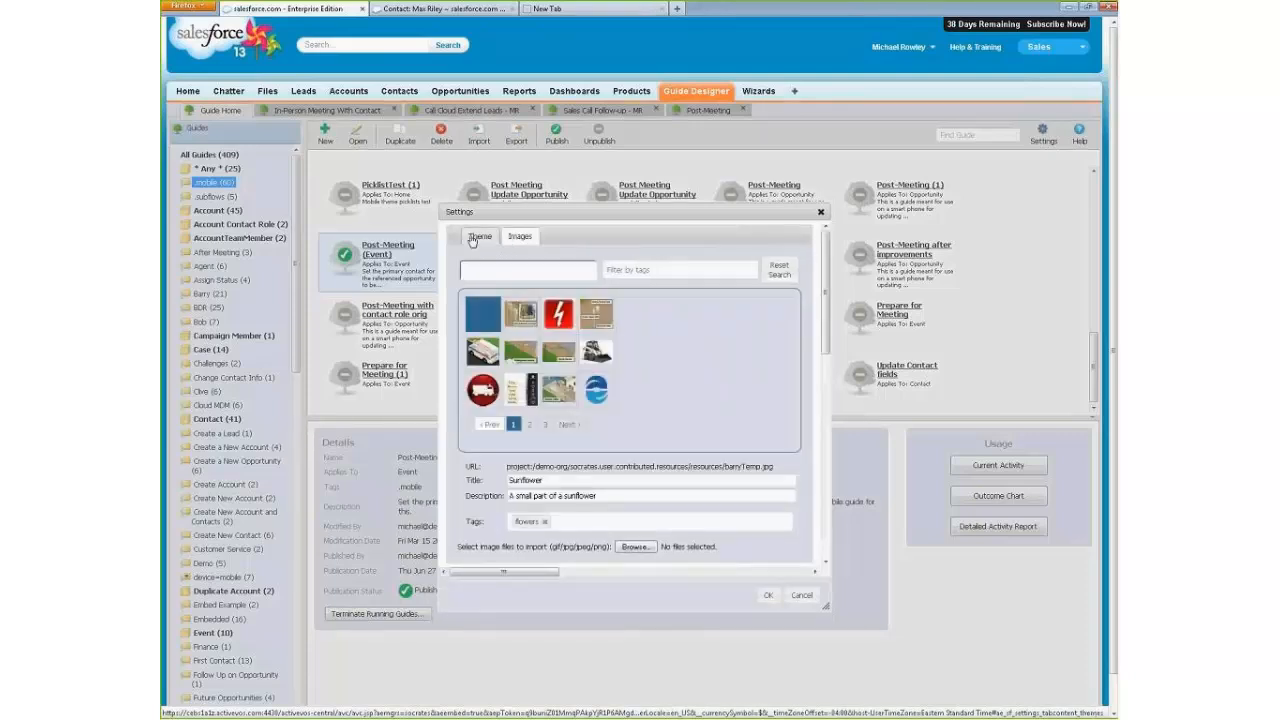
click(471, 236)
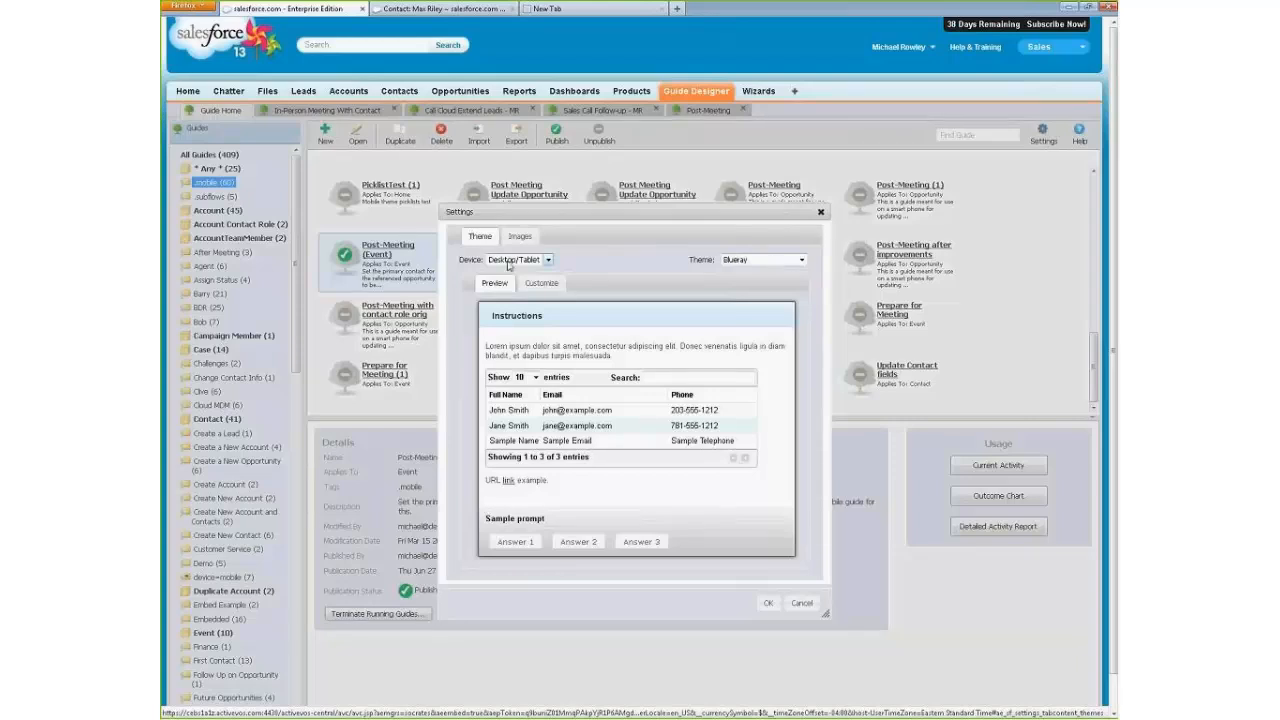
click(509, 262)
click(511, 264)
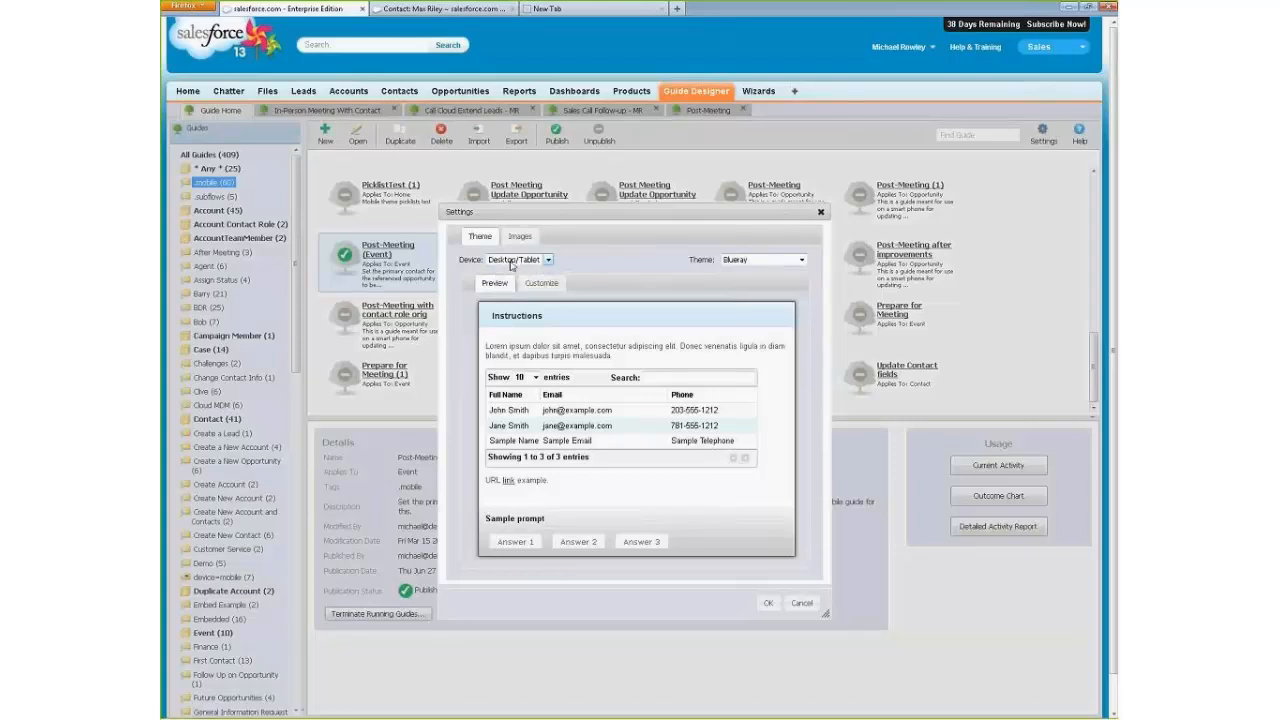
Preview the Redmond, Vader and Blueray Large Theme options for desktop/tablet guides and select Redmond.
click(746, 262)
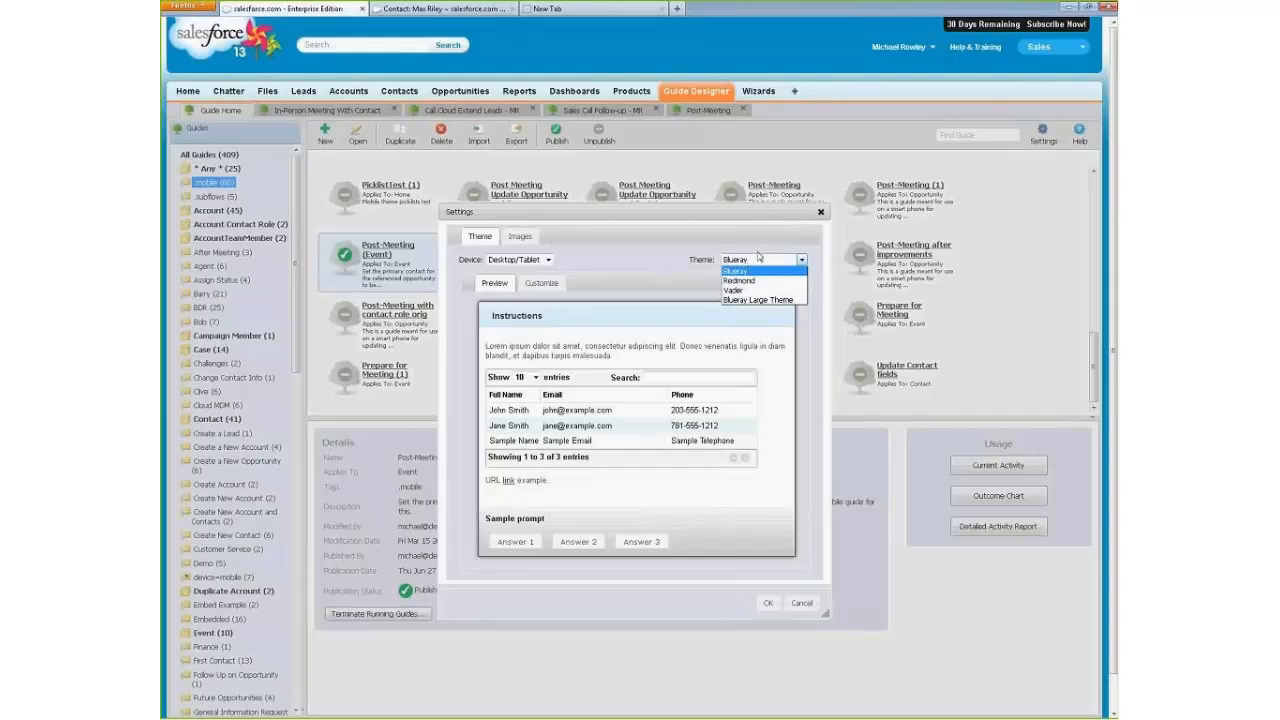
click(666, 259)
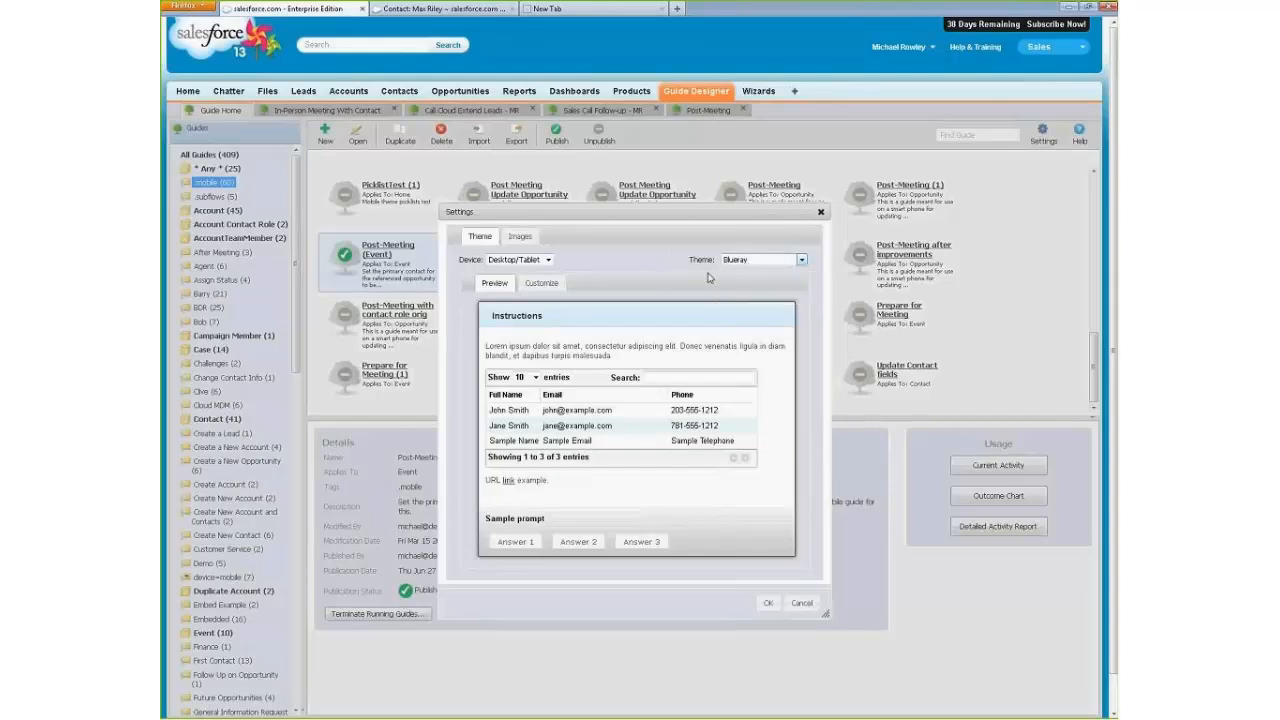
click(748, 260)
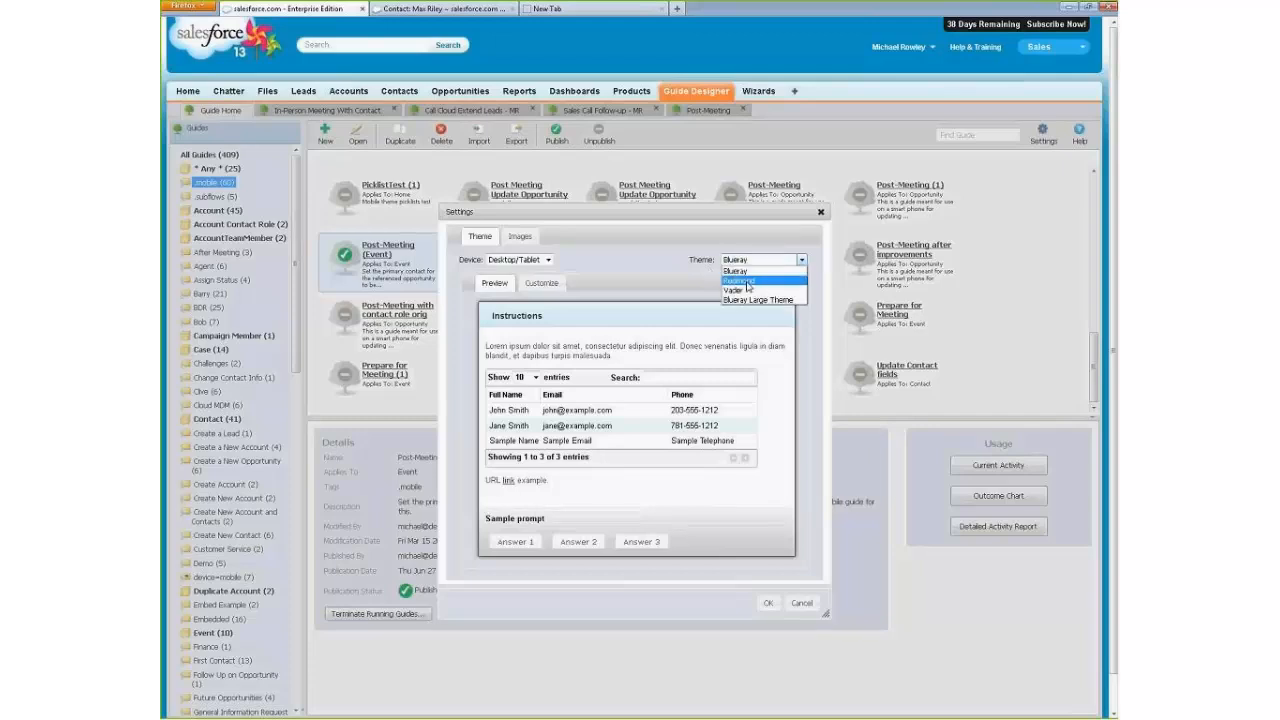
click(747, 282)
click(745, 260)
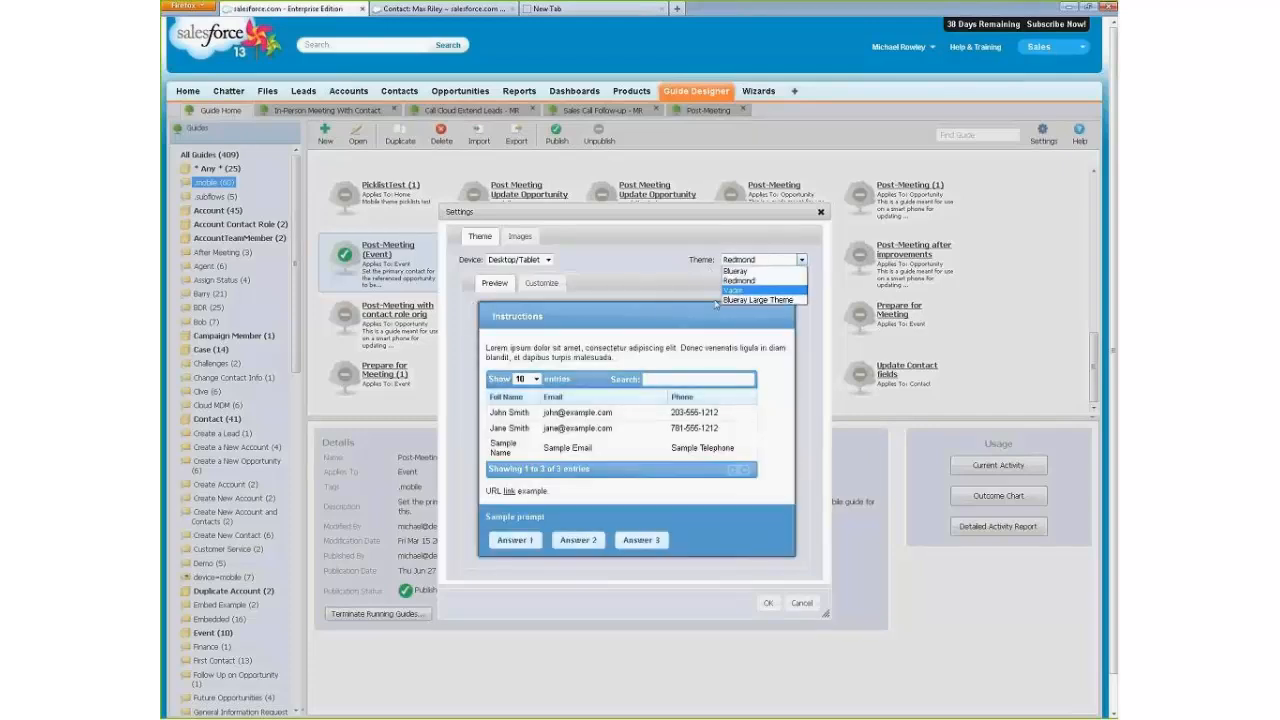
click(735, 291)
click(801, 259)
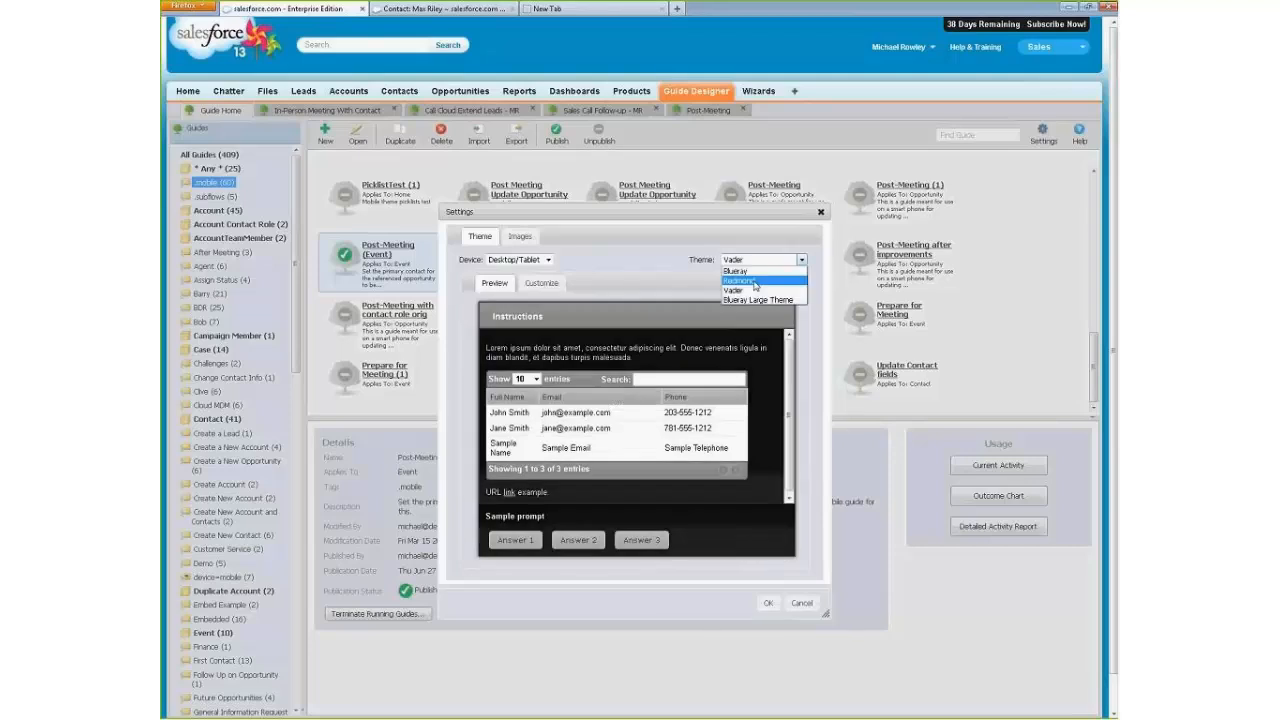
click(755, 301)
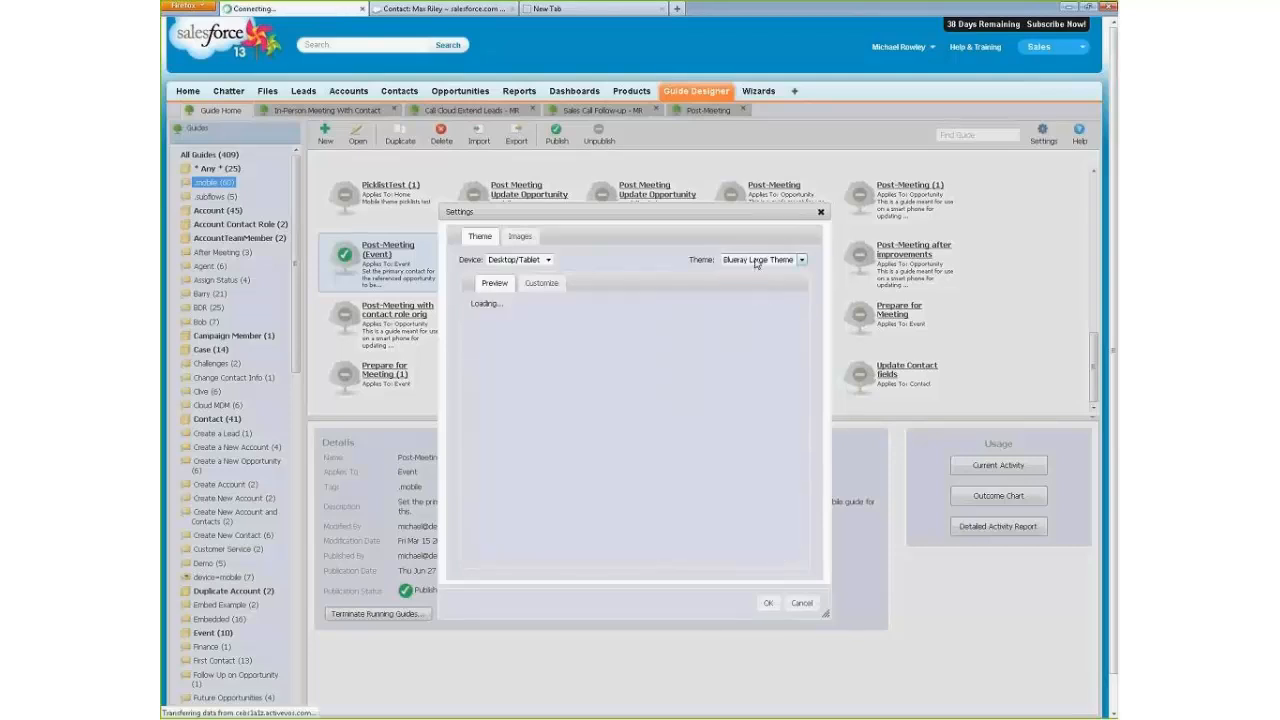
click(757, 261)
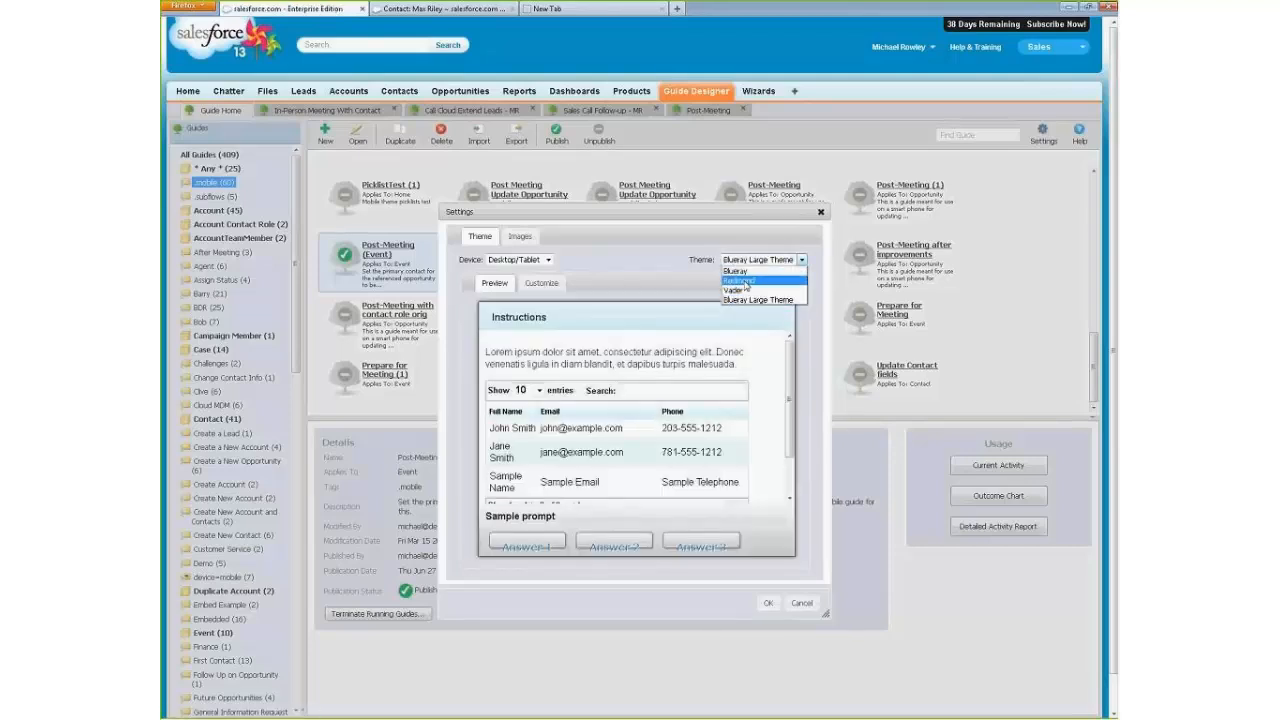
click(740, 281)
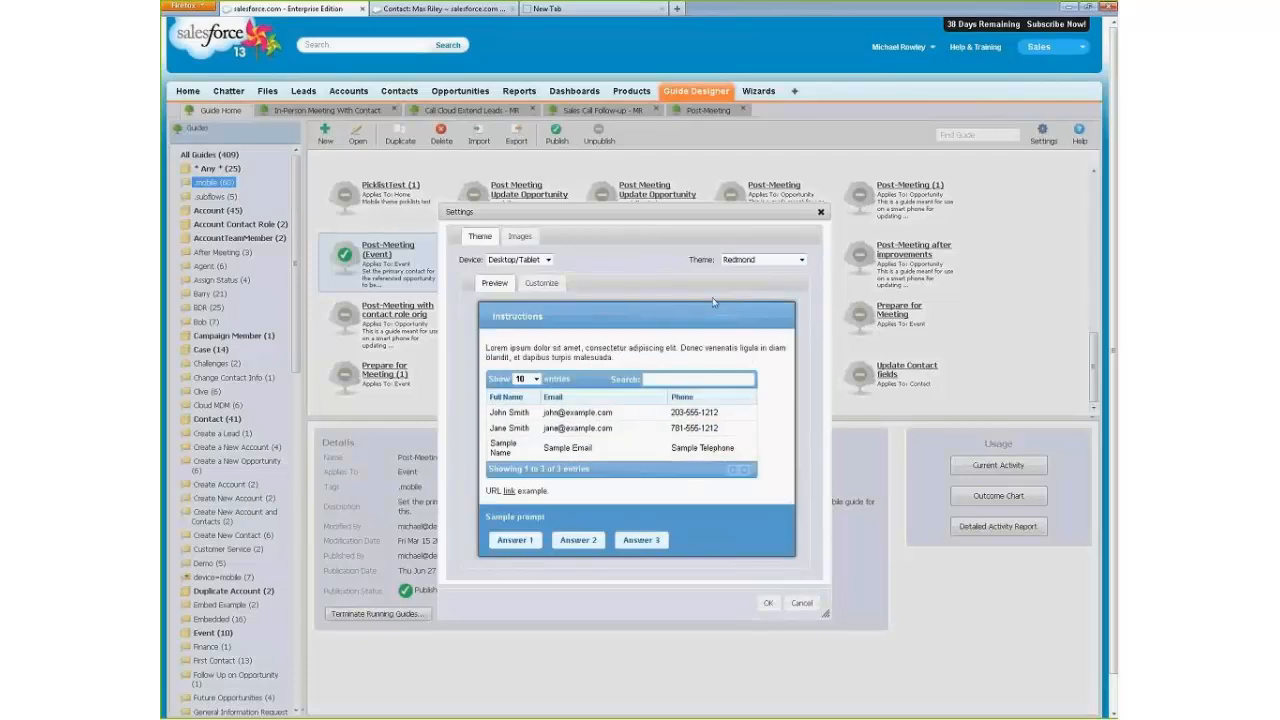
Open the Redmond theme's customization CSS and highlight the comment heading the instructions and history panels rules.
click(537, 282)
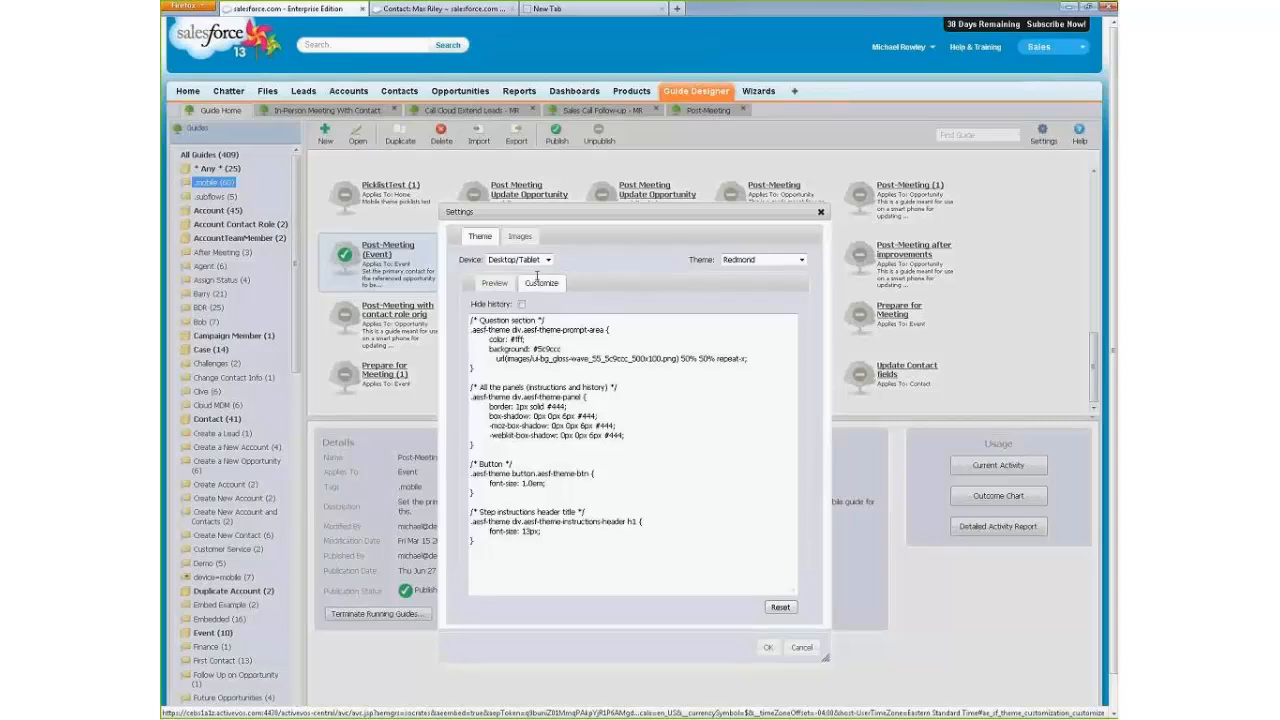
click(535, 483)
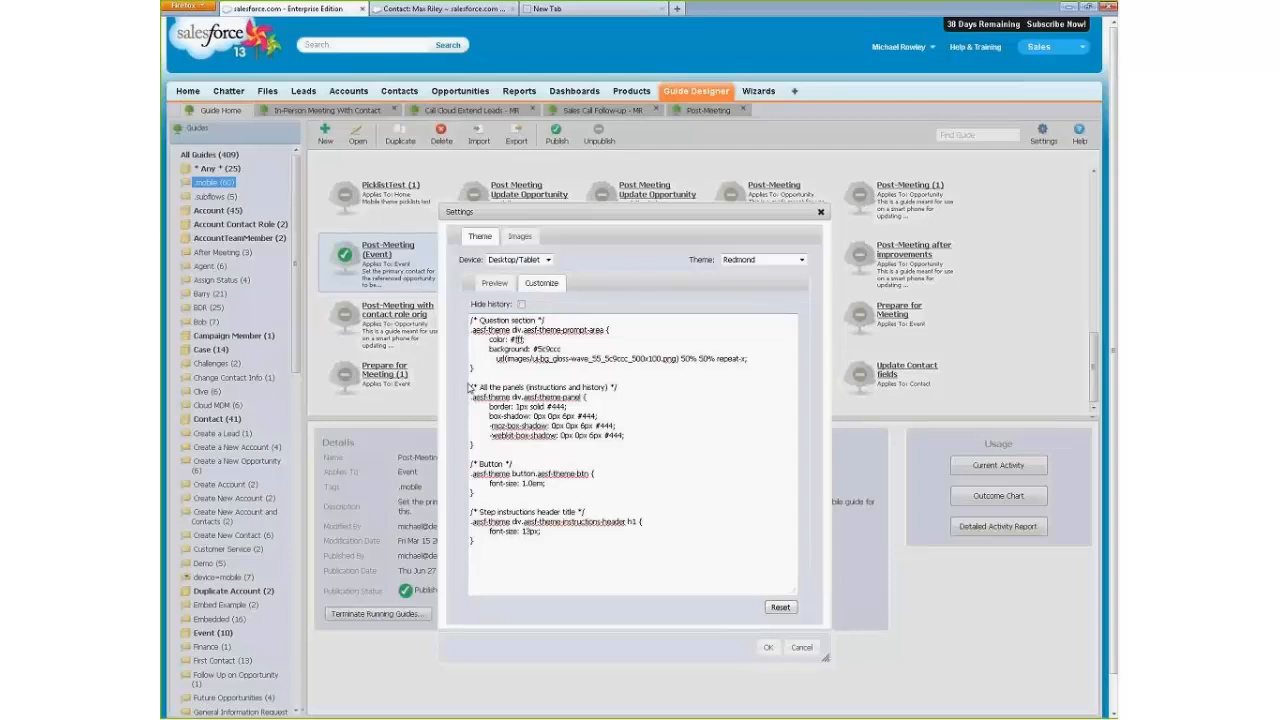
drag(470, 387, 624, 384)
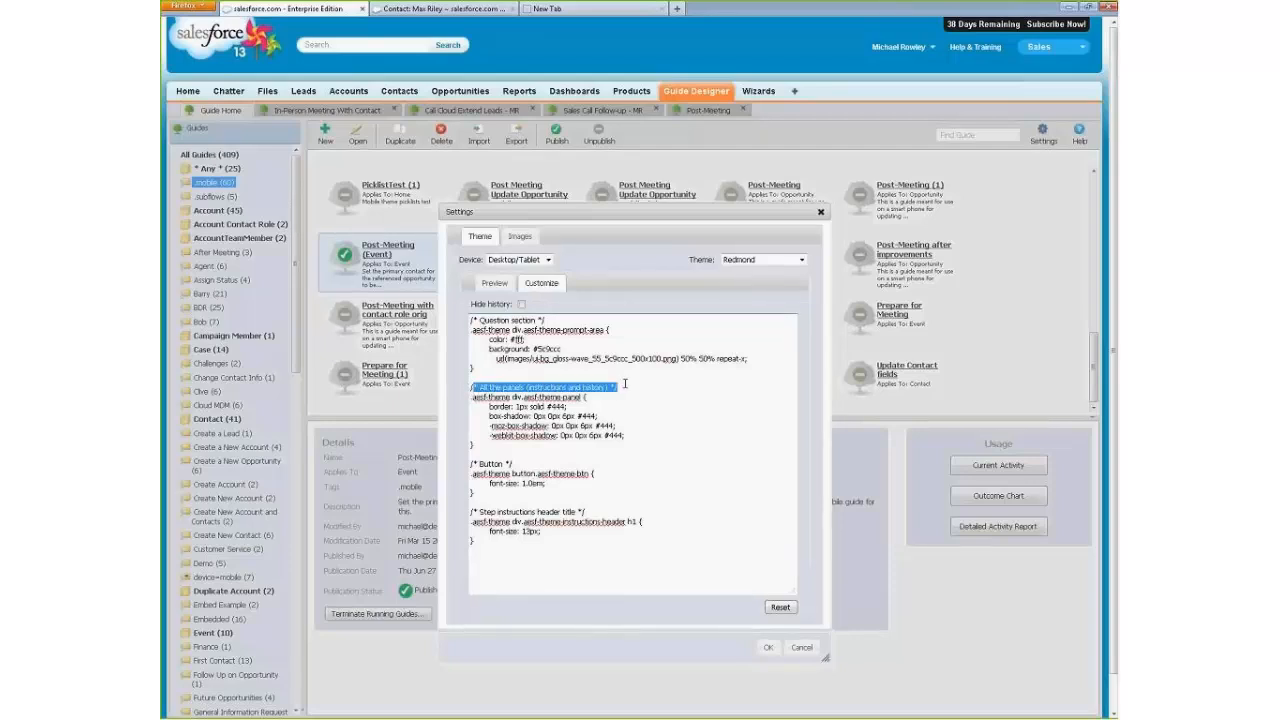
Try a 1.3em button font size in the Redmond theme CSS, compare it with the theme preview, and cancel the settings.
click(621, 386)
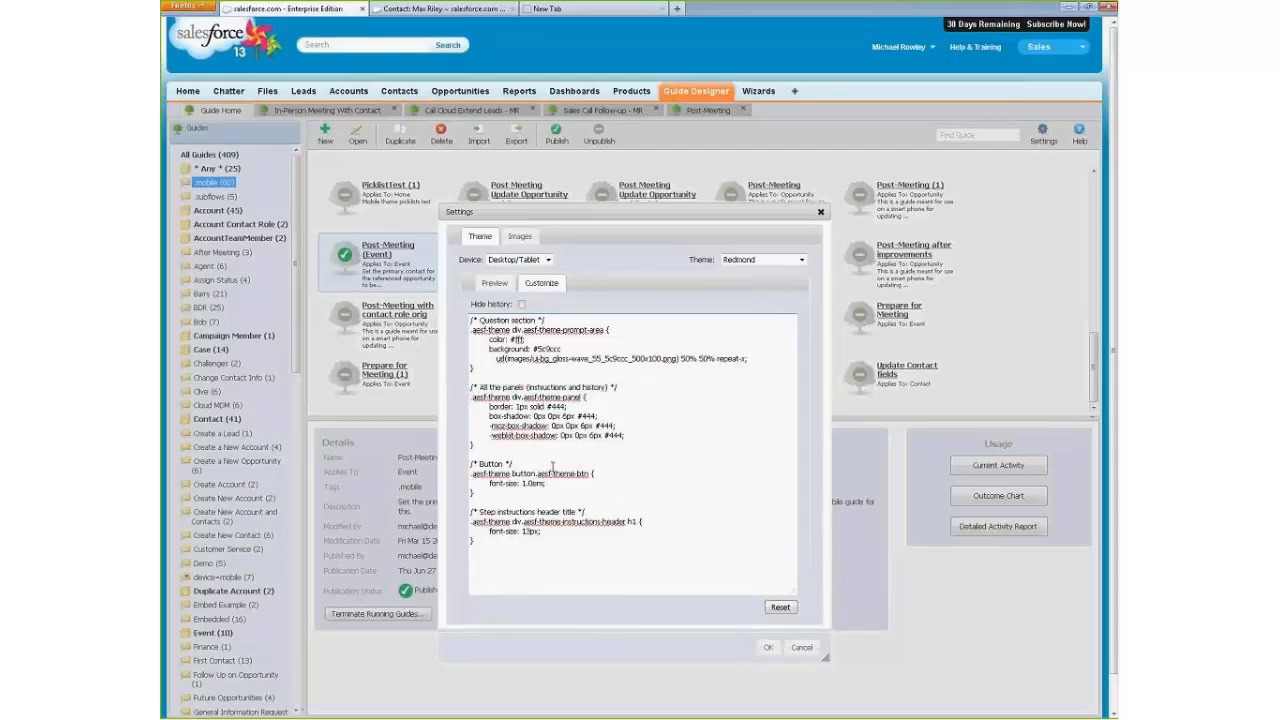
double_click(492, 464)
click(530, 483)
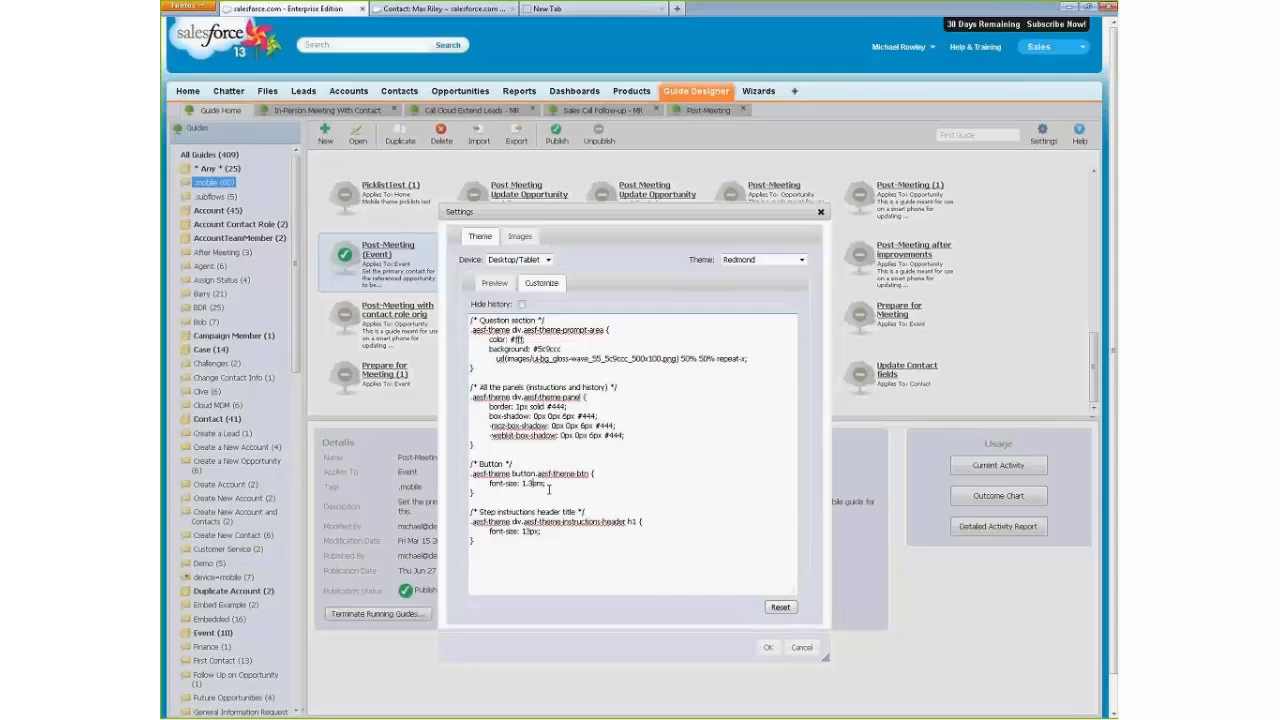
click(489, 287)
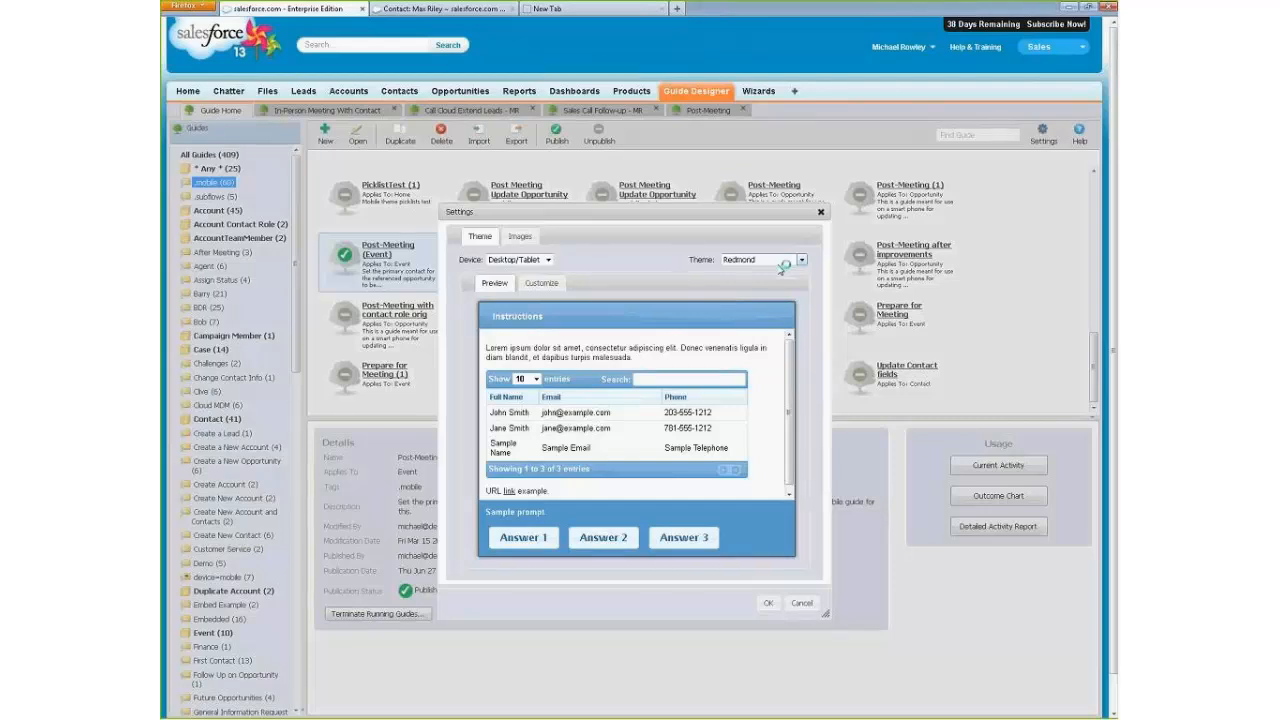
click(541, 283)
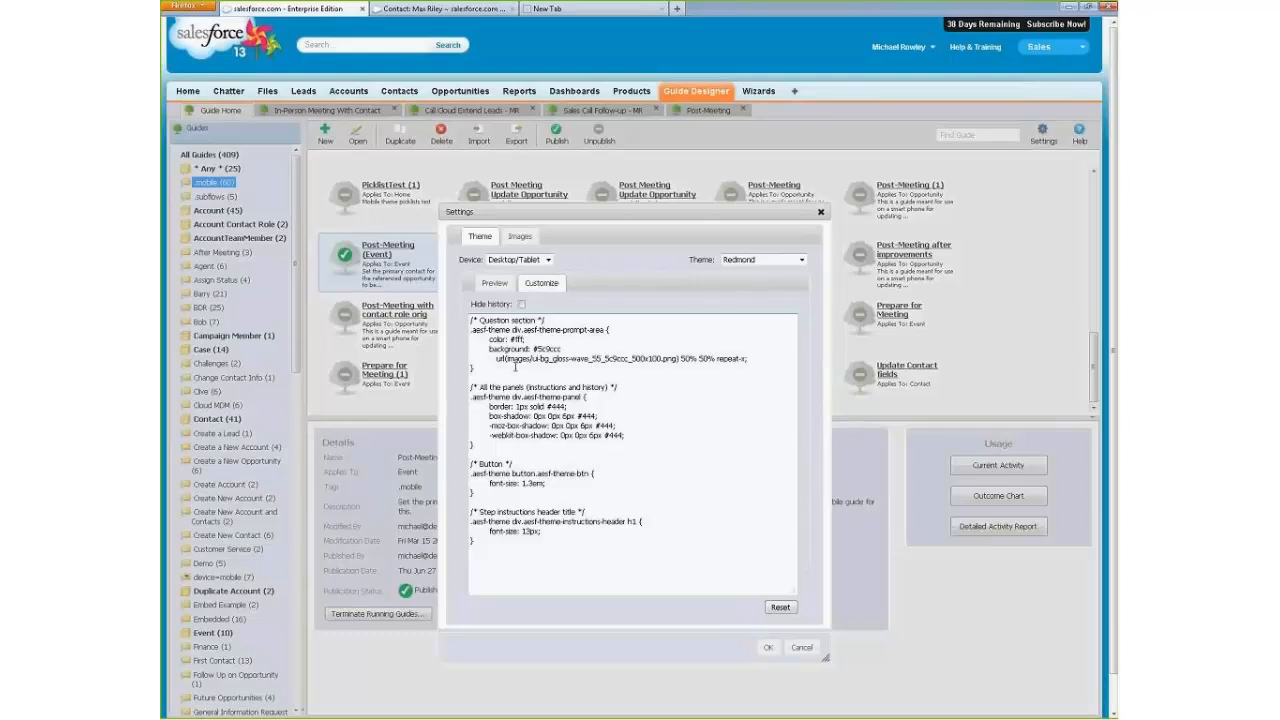
click(495, 284)
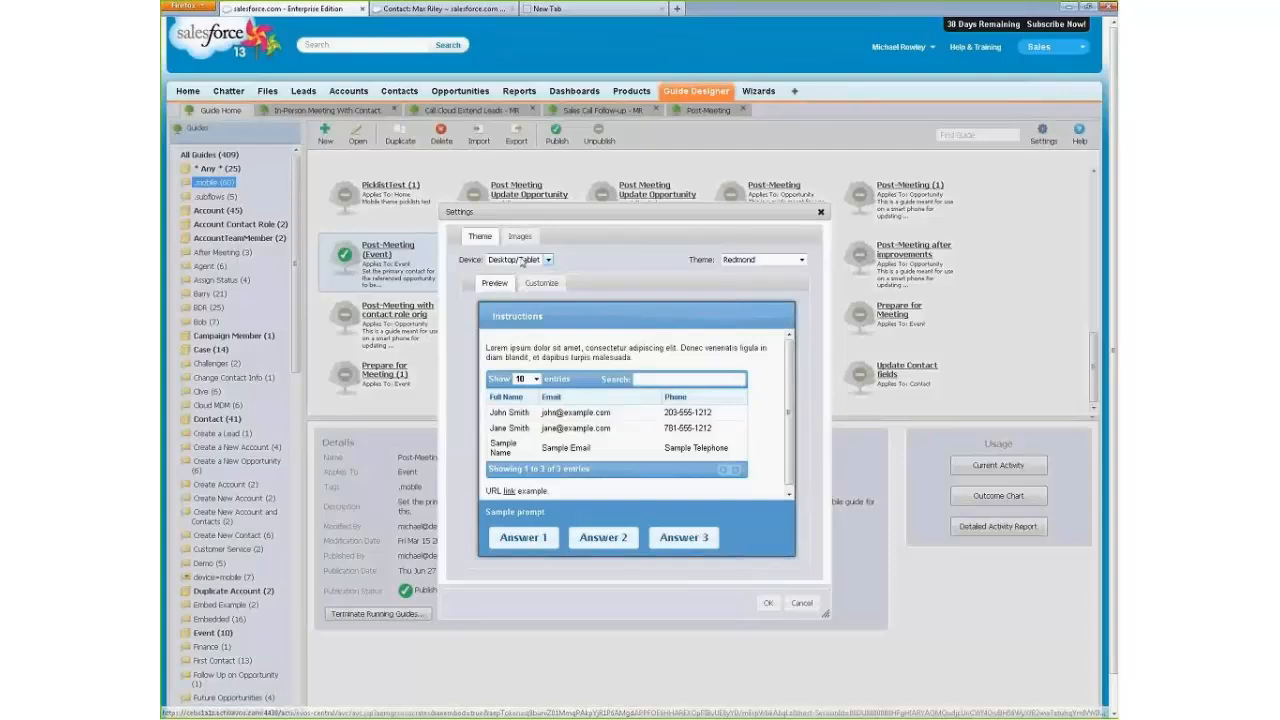
click(803, 604)
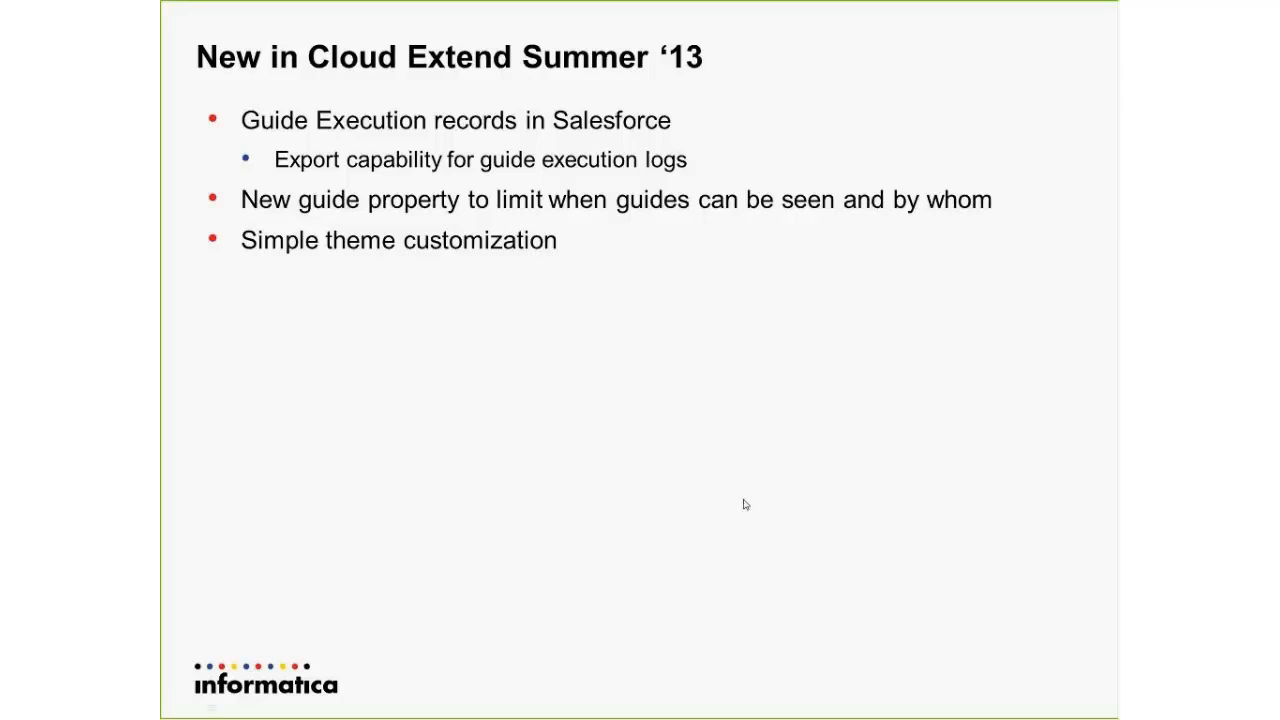
Add an Amount field for update to the Post-Meeting guide's "Did the meeting happen?" step, and save and publish the guide.
click(743, 499)
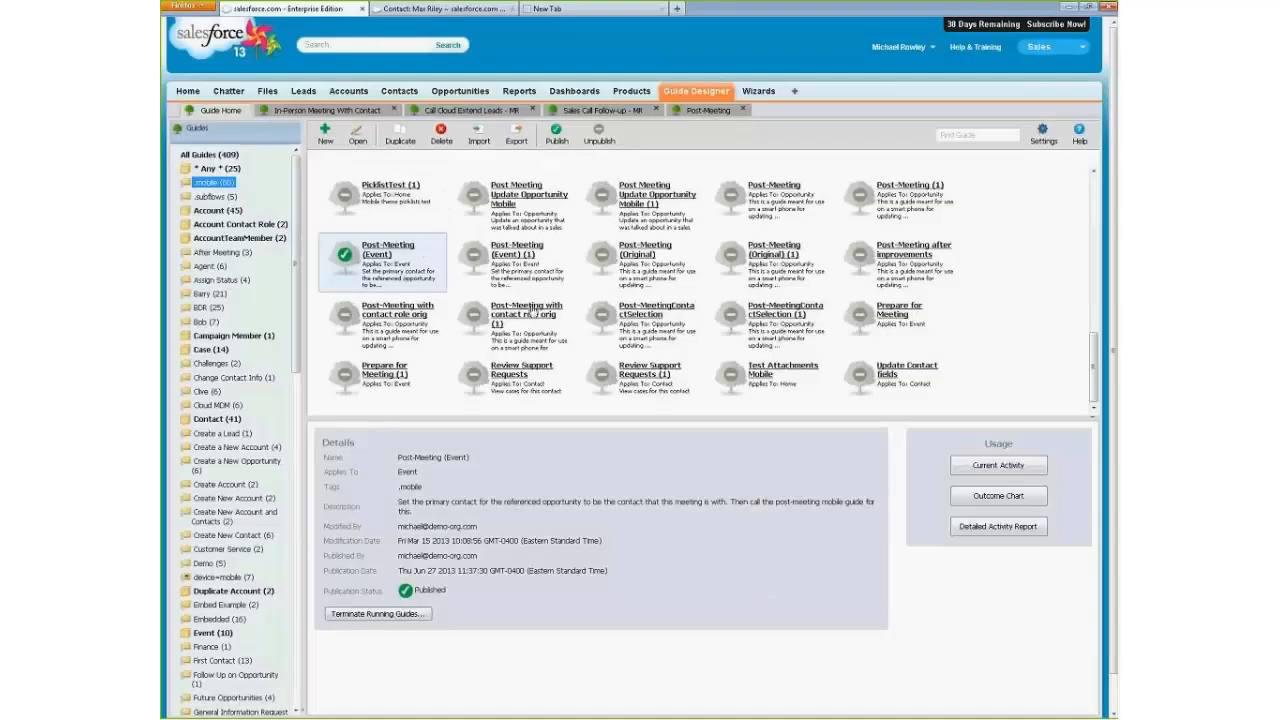
click(724, 112)
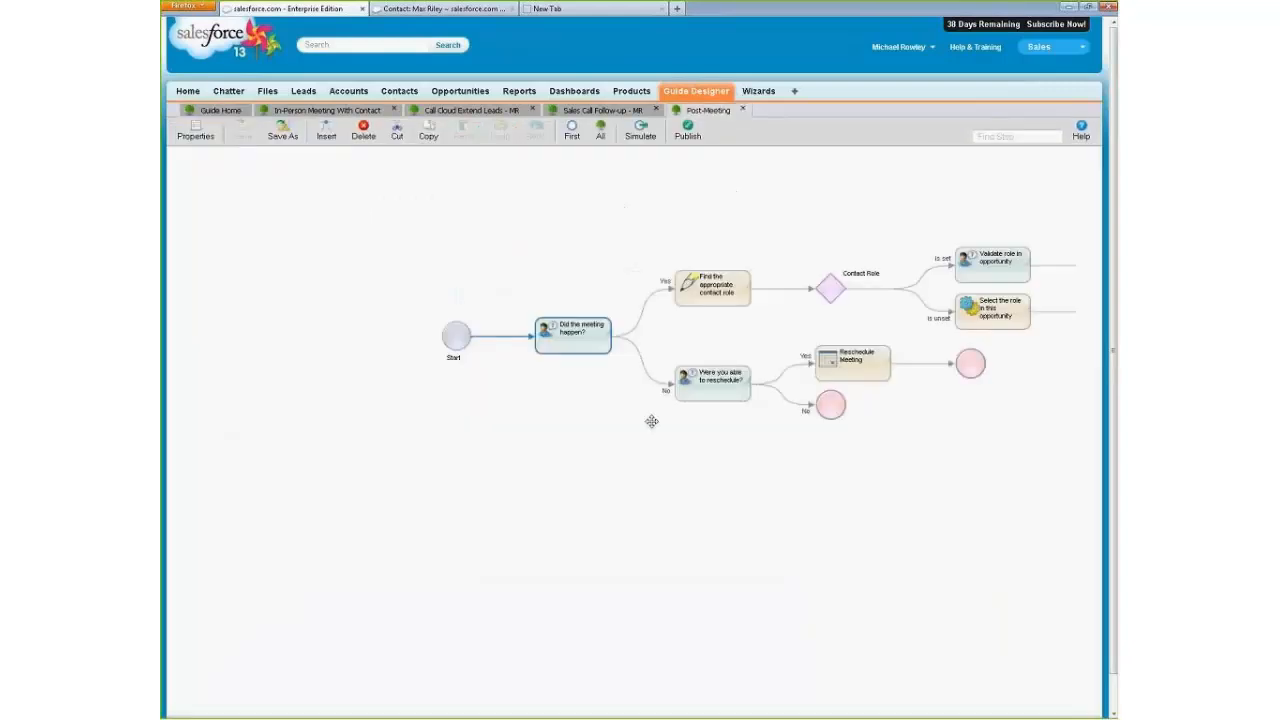
double_click(599, 347)
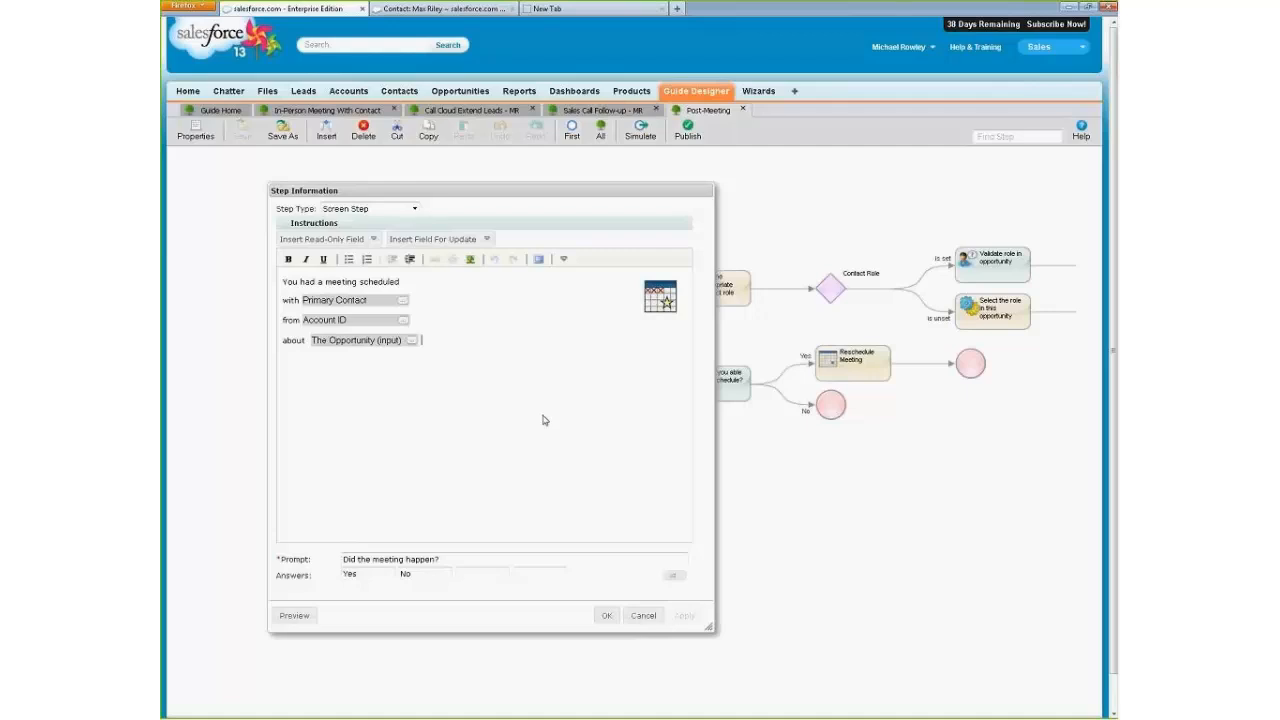
click(464, 241)
click(430, 275)
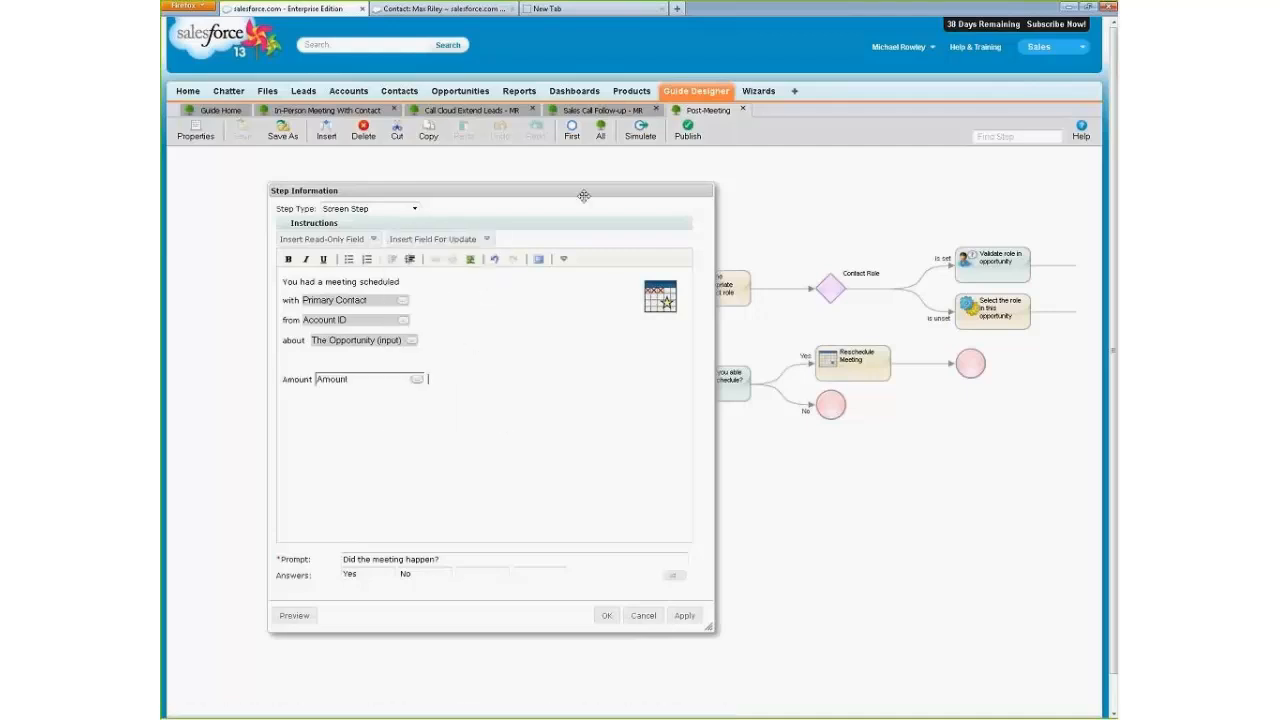
click(606, 615)
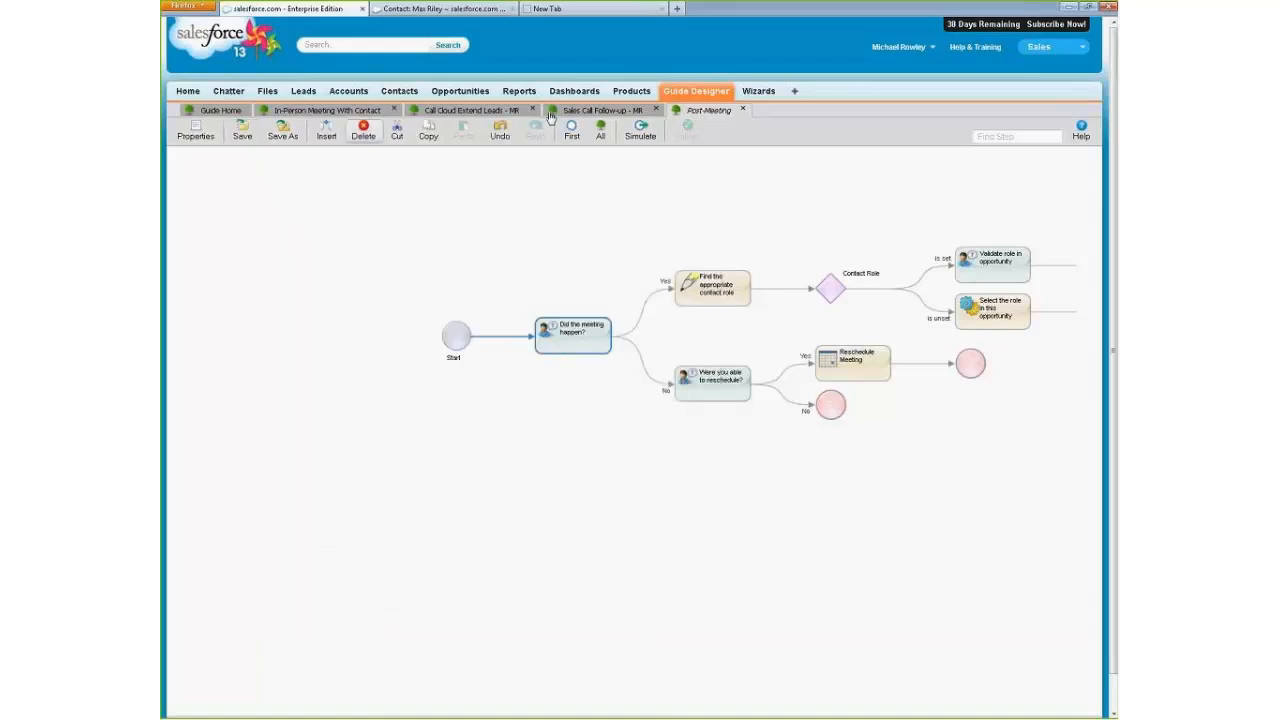
click(242, 130)
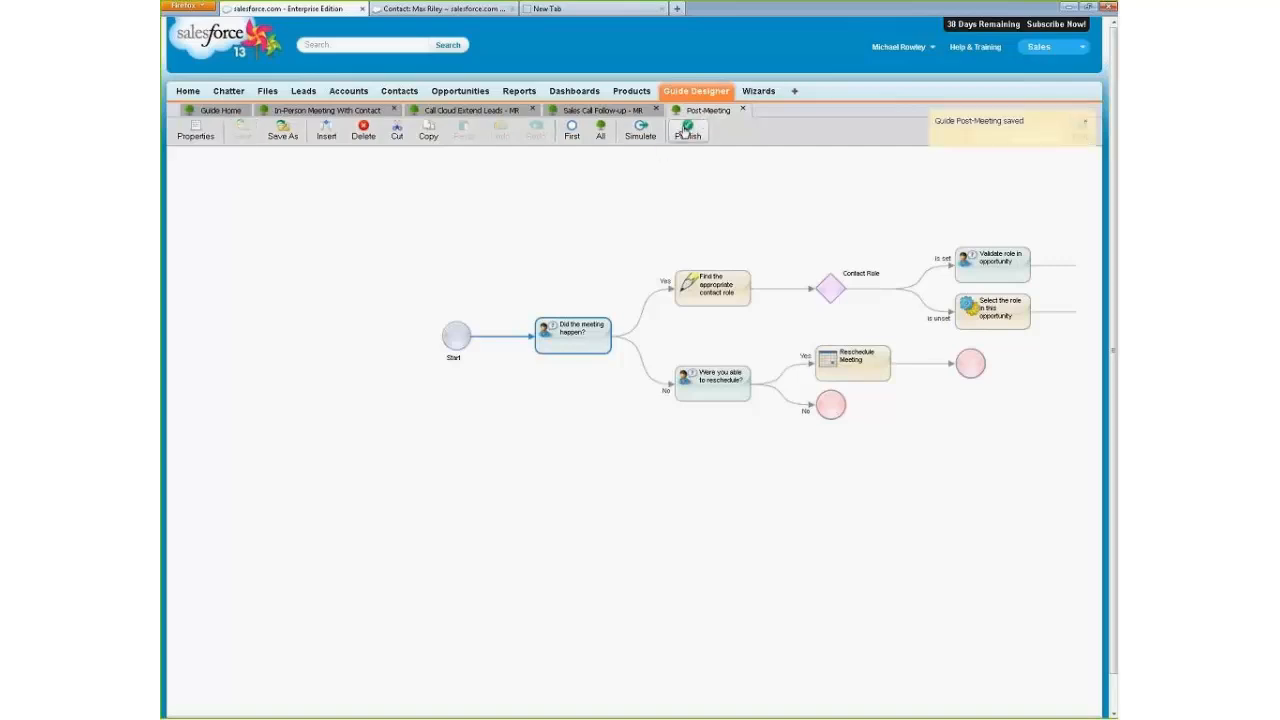
click(686, 131)
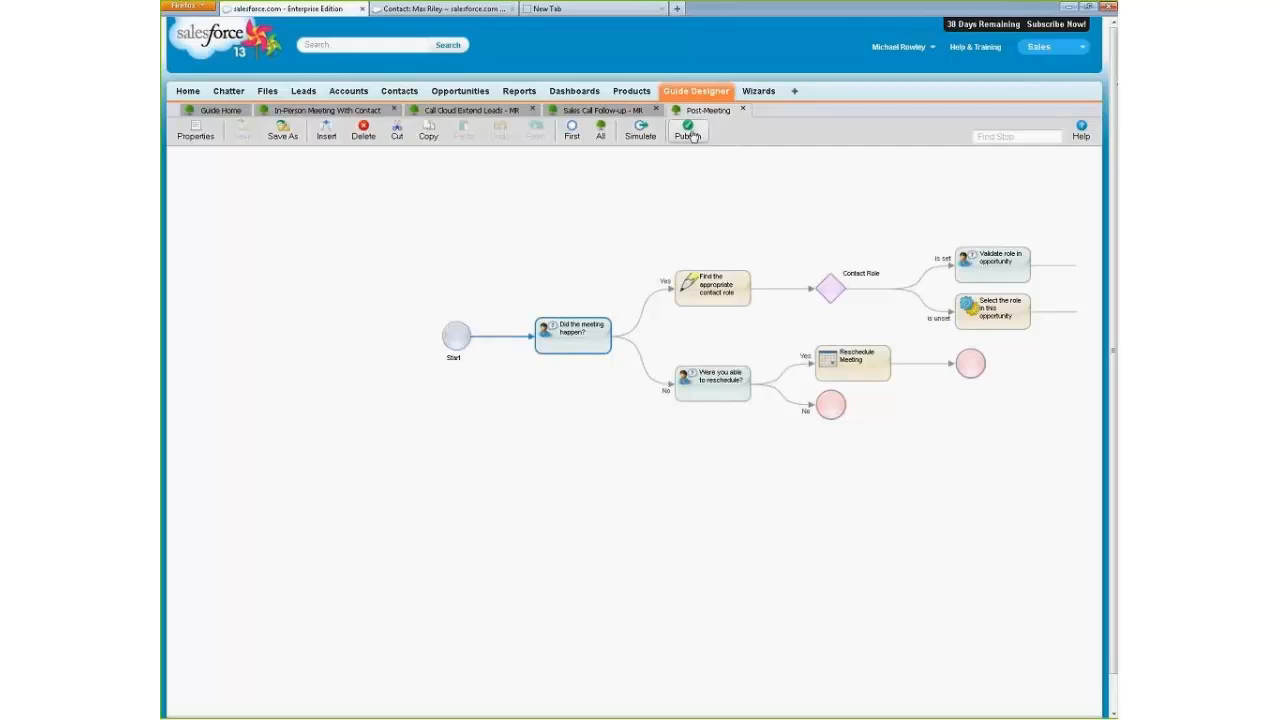
Reopen the "Did the meeting happen?" step and select the Amount line in its instructions.
double_click(601, 338)
drag(497, 370, 302, 378)
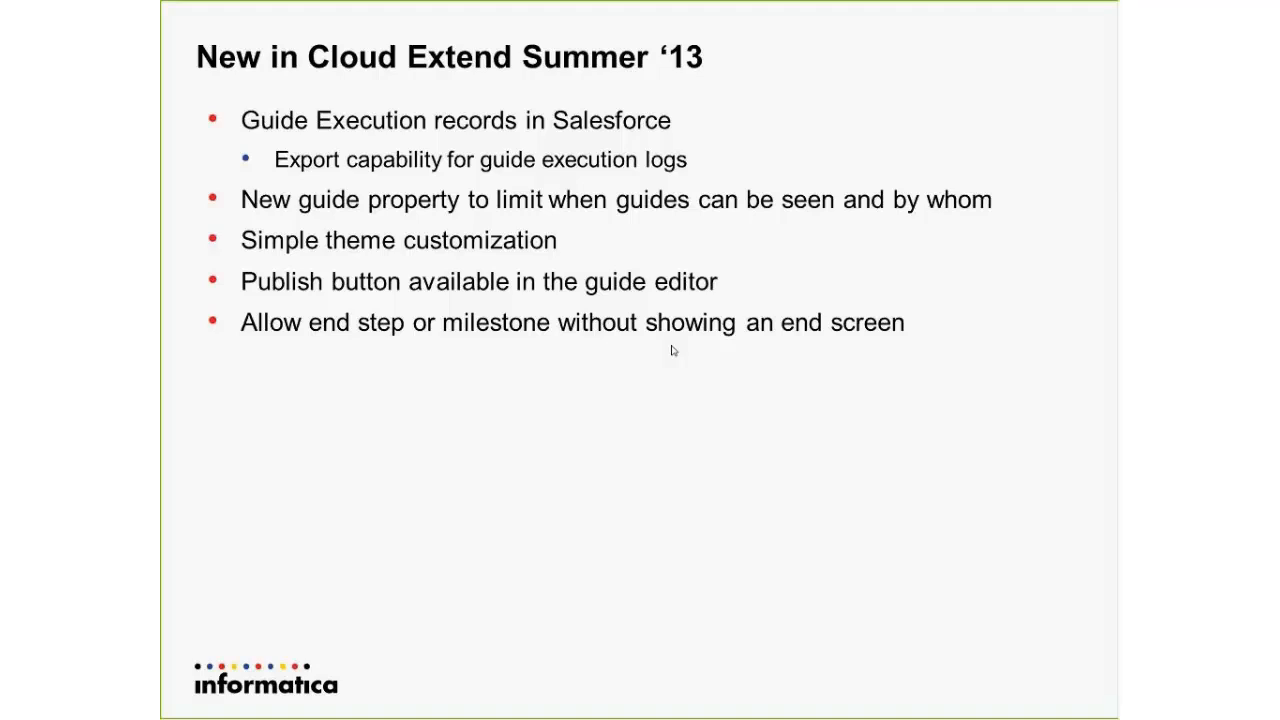
Return from the slides to the guide editor and try Don't Show Screen on the end step after Reschedule Meeting, reviewing its When Done options before cancelling.
key(alt+Tab)
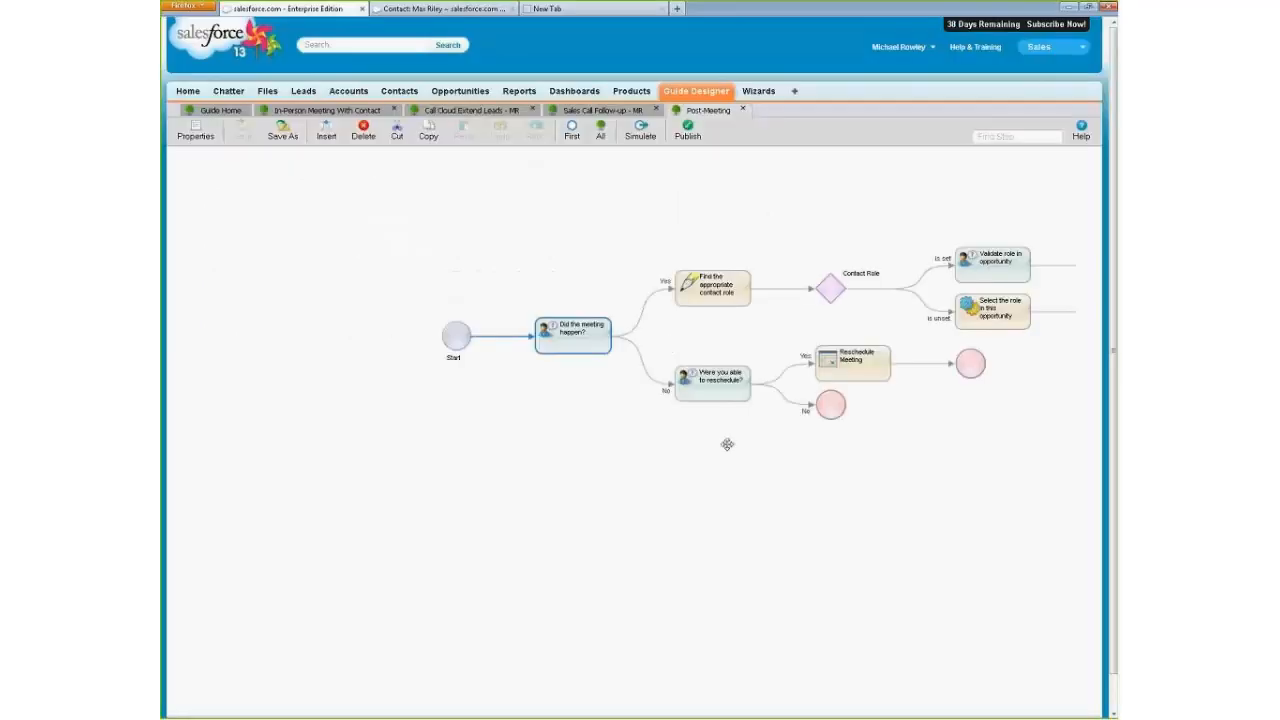
click(968, 368)
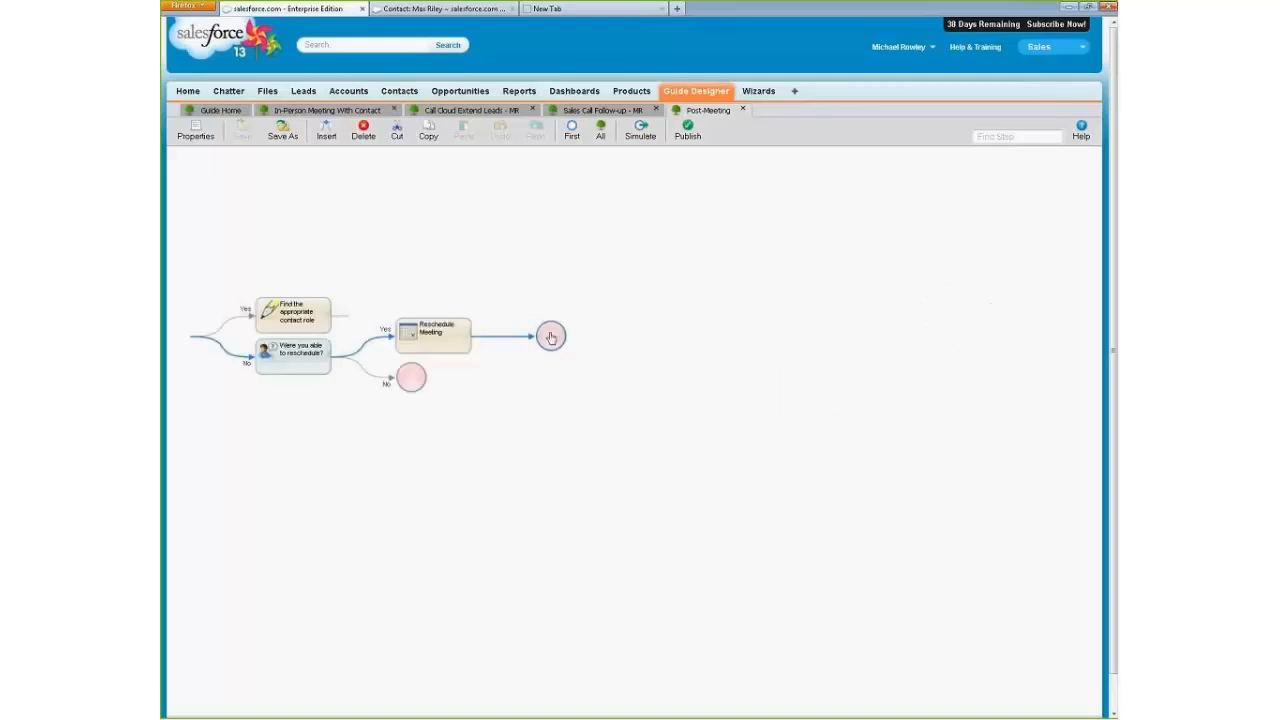
double_click(551, 338)
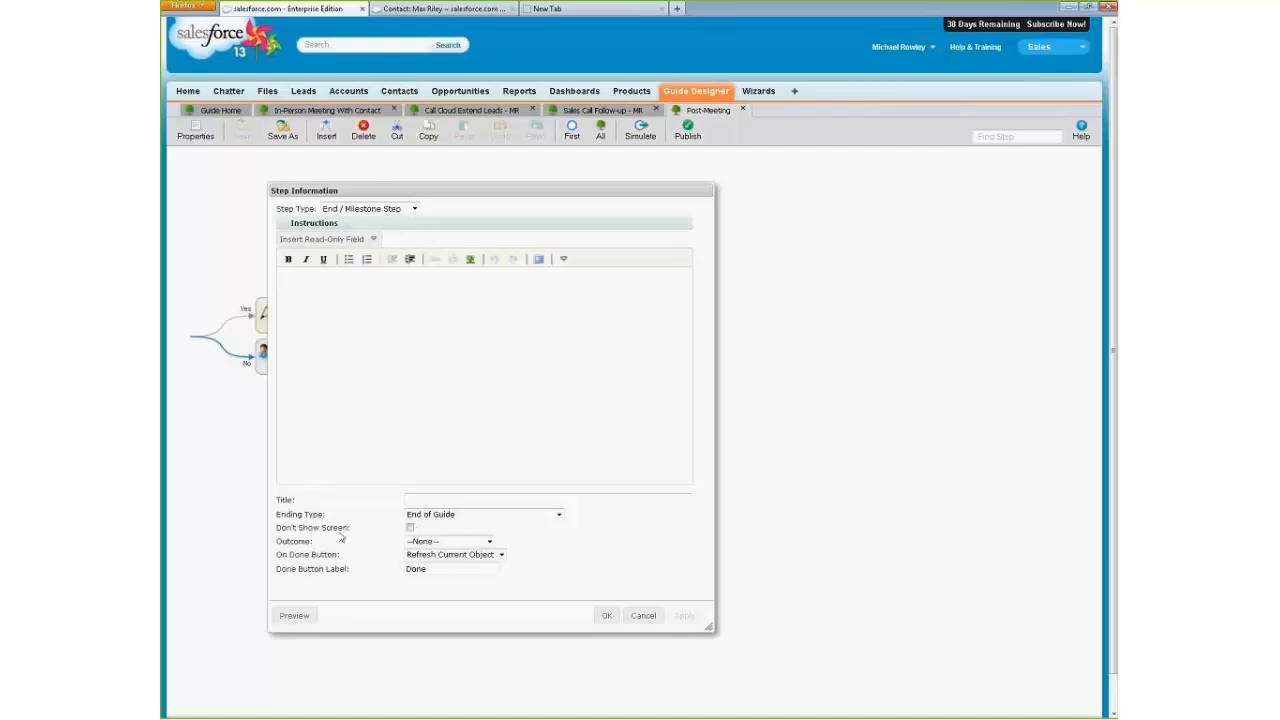
click(410, 528)
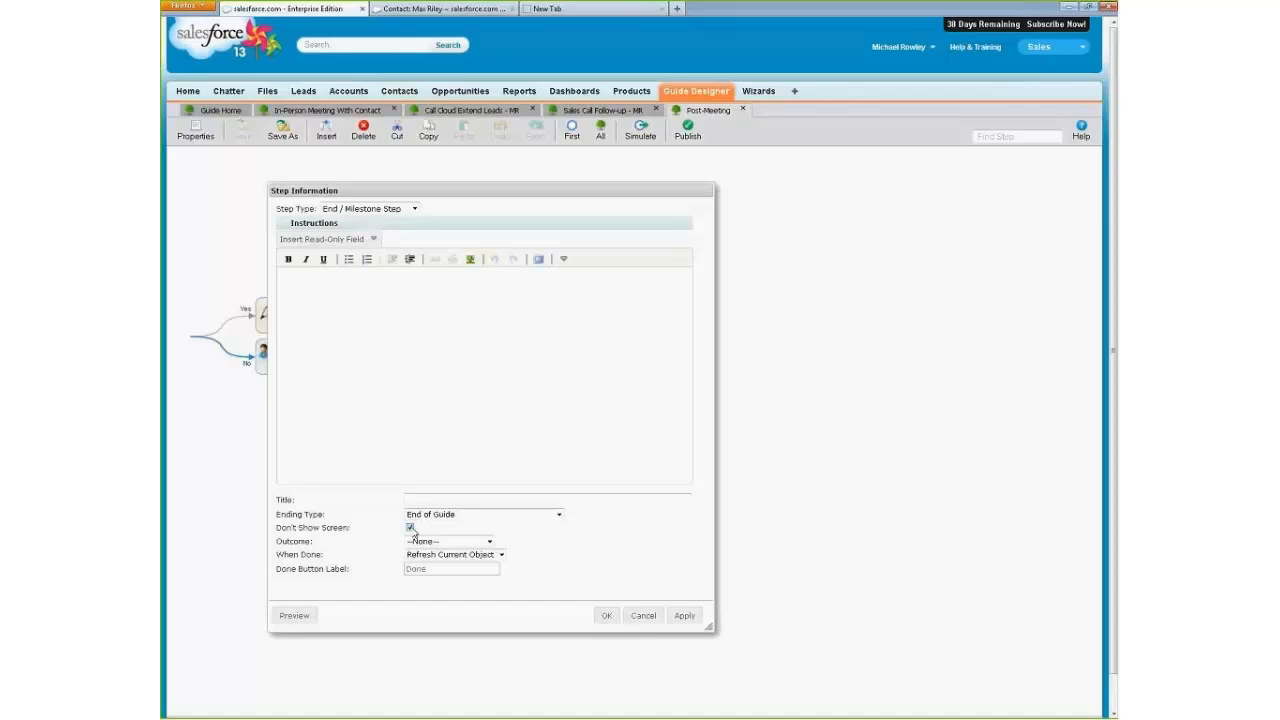
click(452, 555)
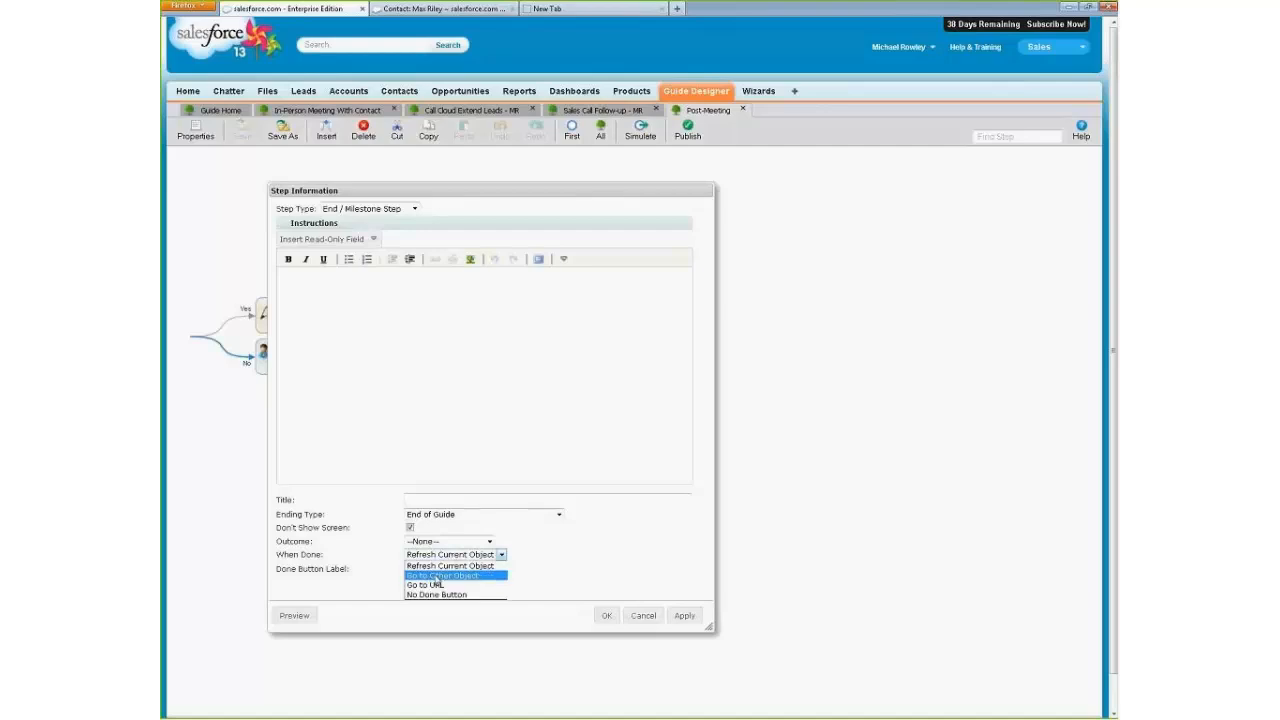
click(540, 548)
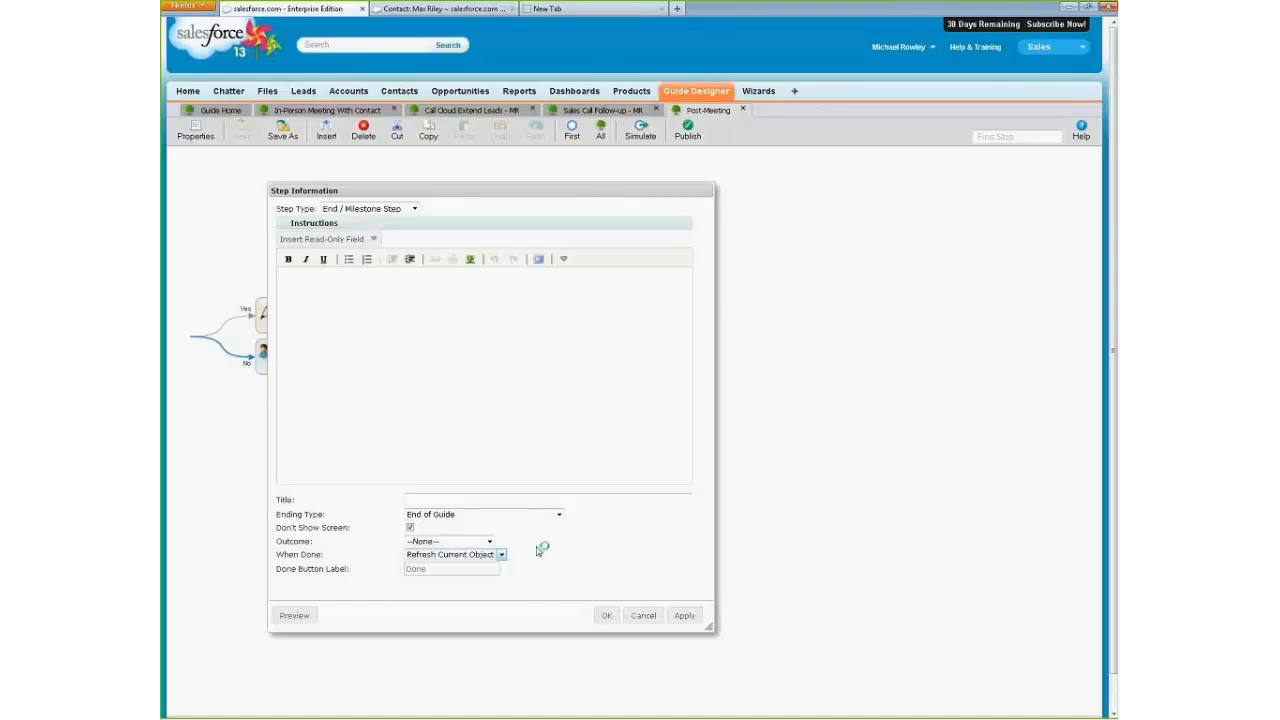
click(643, 615)
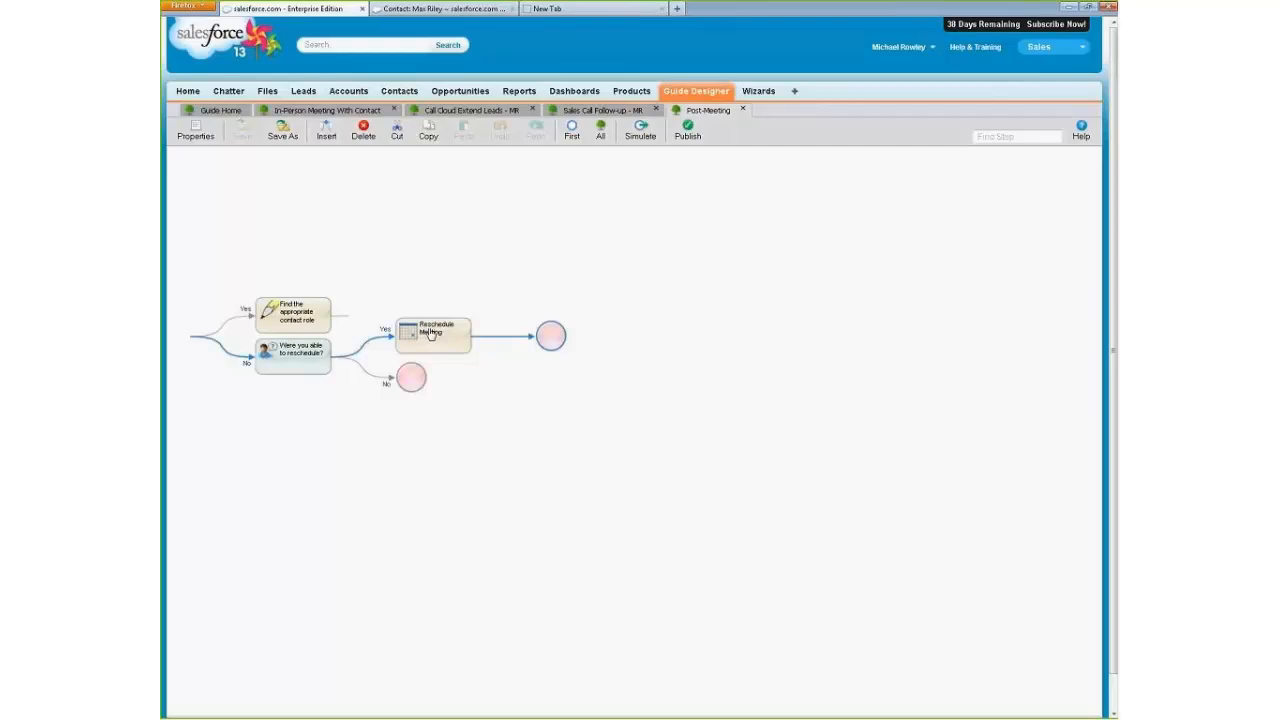
Try setting the end step after Reschedule Meeting to go to the Account ID object with Don't Show Screen enabled, and cancel the changes.
double_click(551, 337)
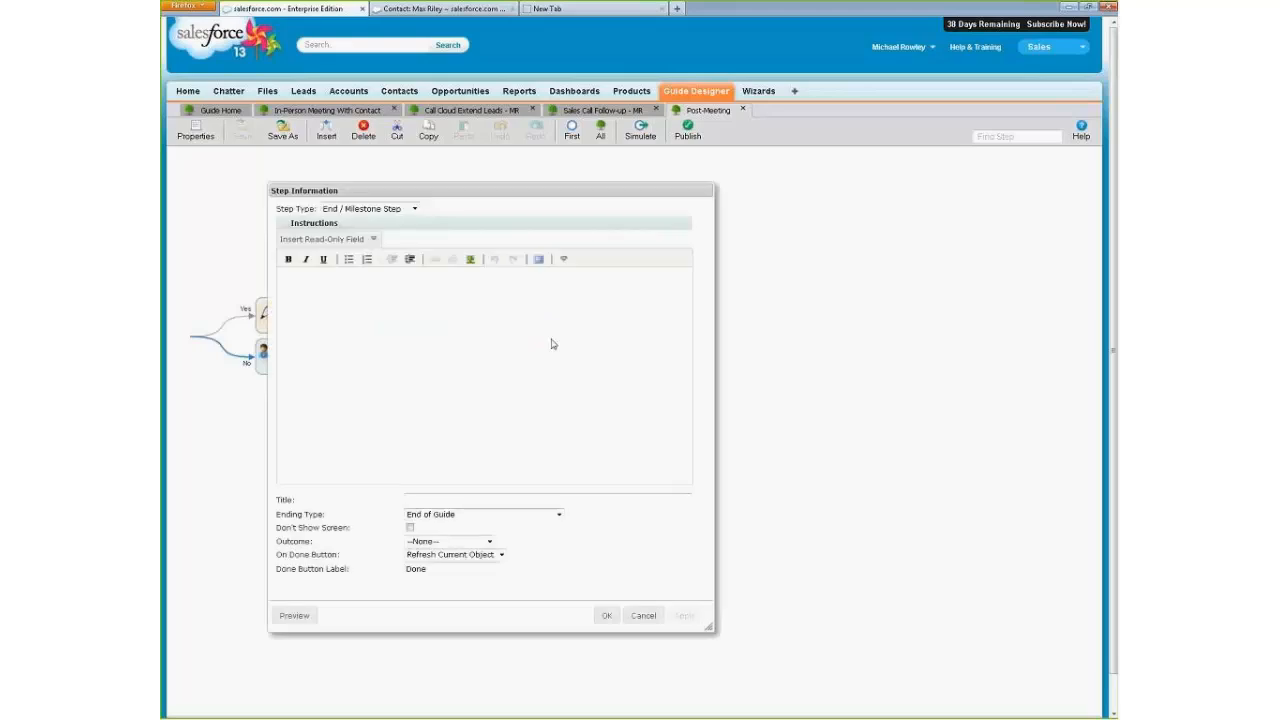
click(501, 555)
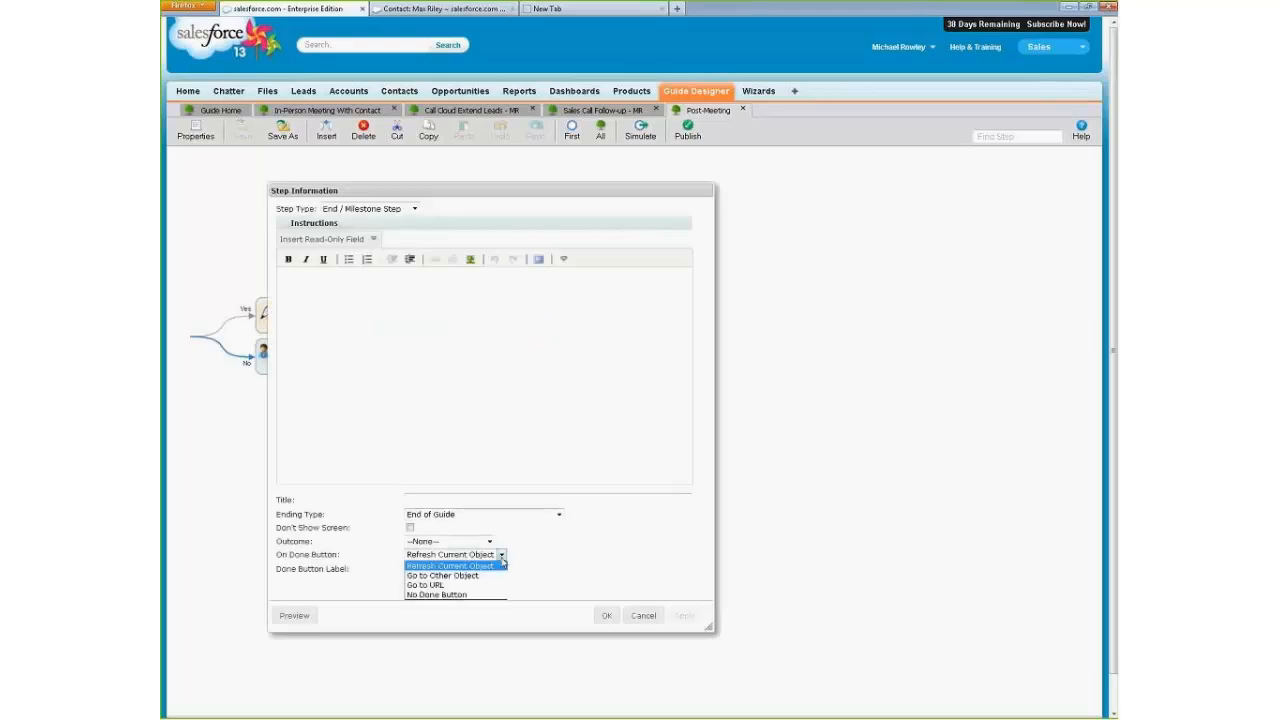
click(477, 577)
click(611, 560)
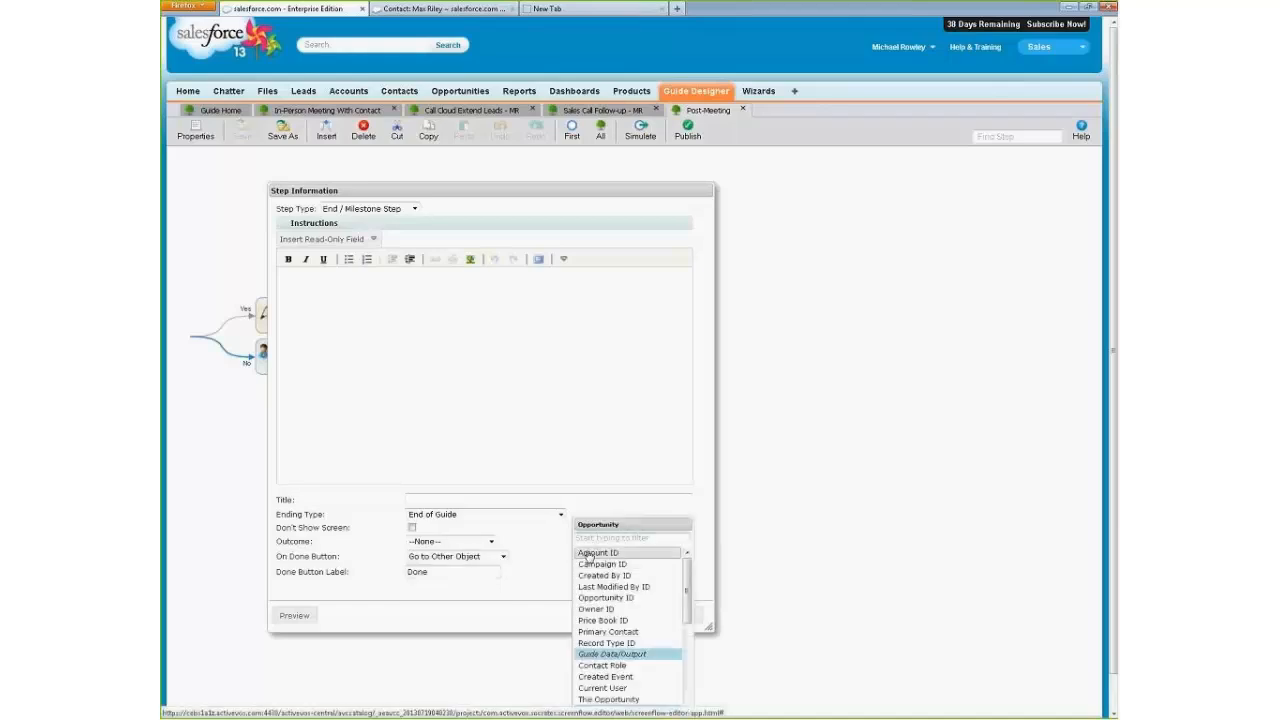
click(610, 554)
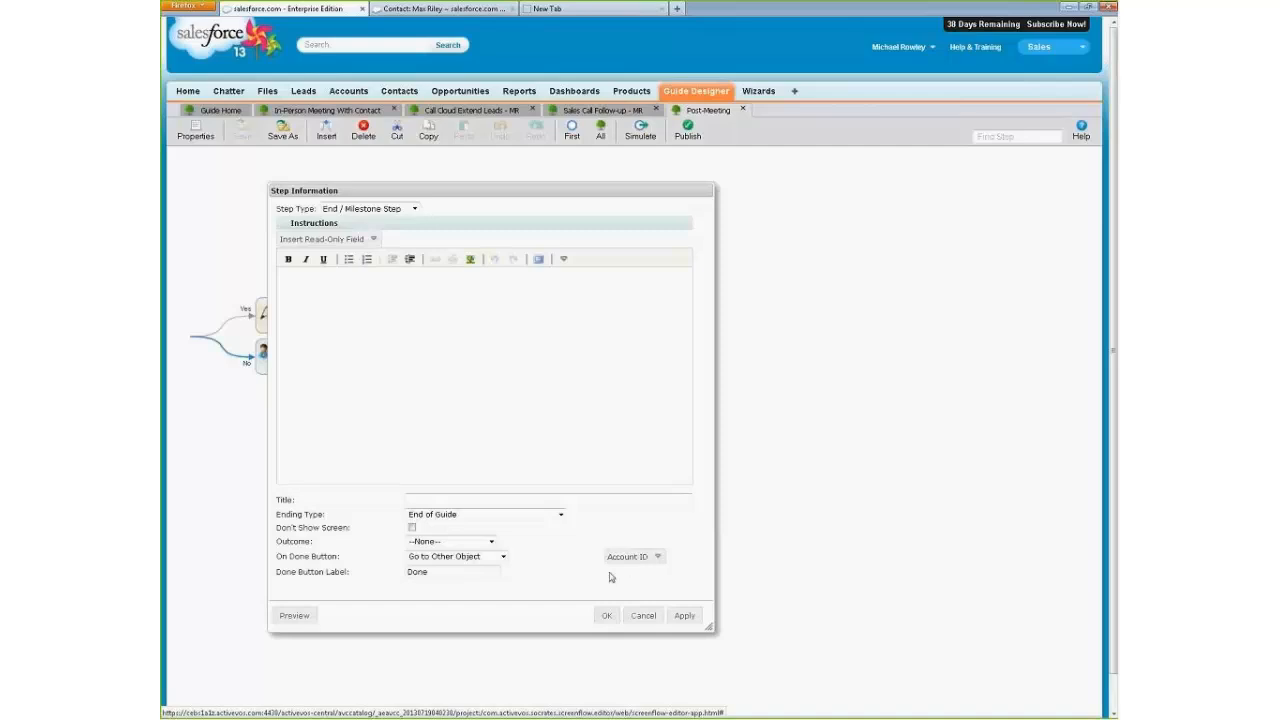
click(411, 527)
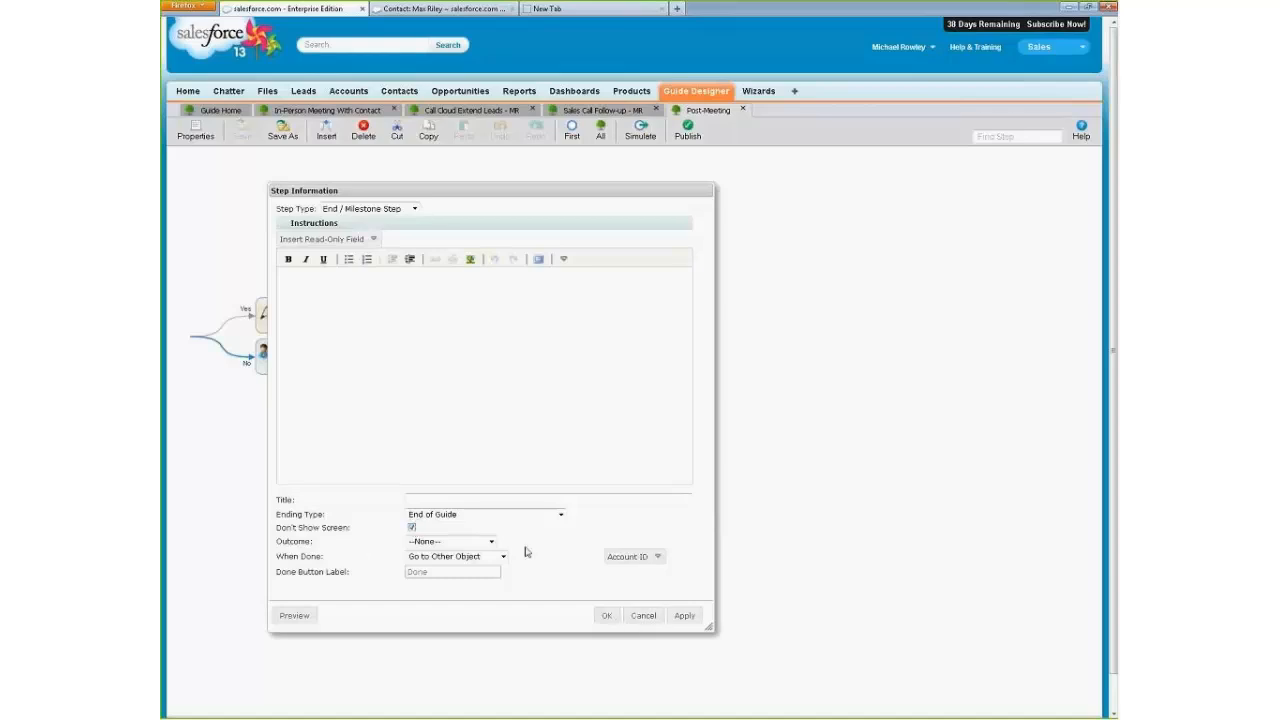
click(643, 615)
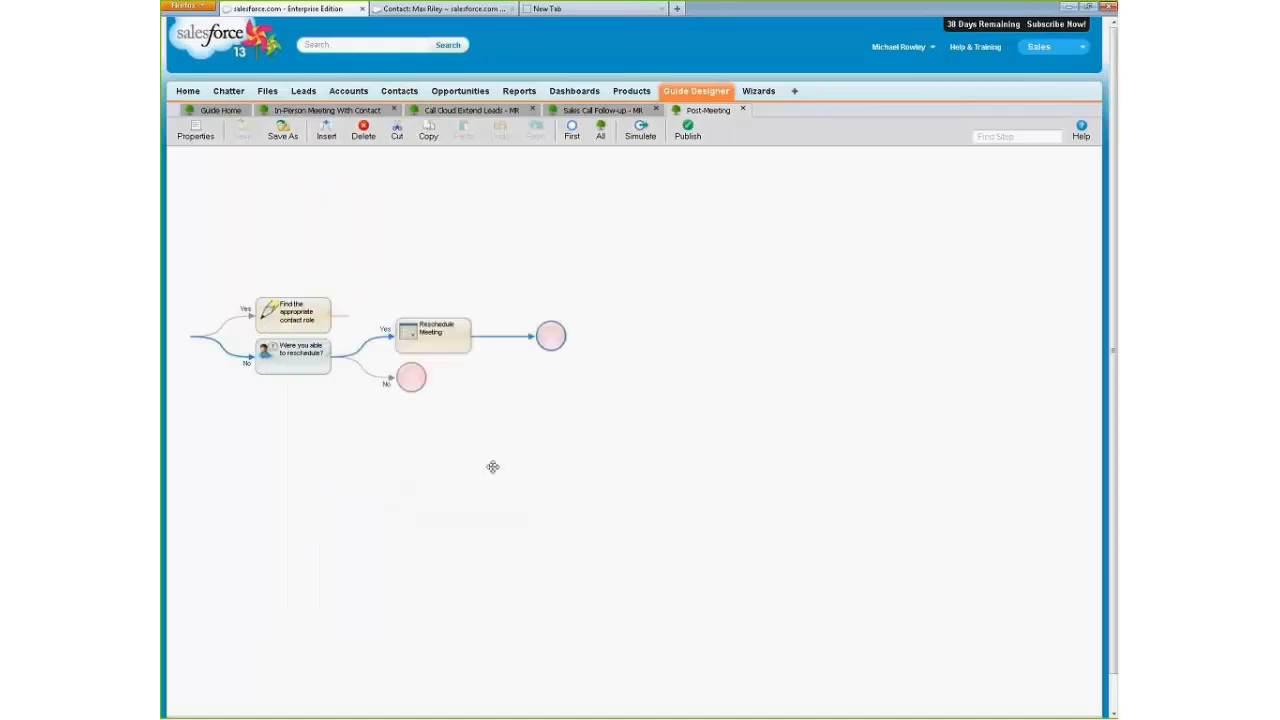
Insert a step before "Validate role in opportunity" and set its type to End / Milestone Step.
click(321, 321)
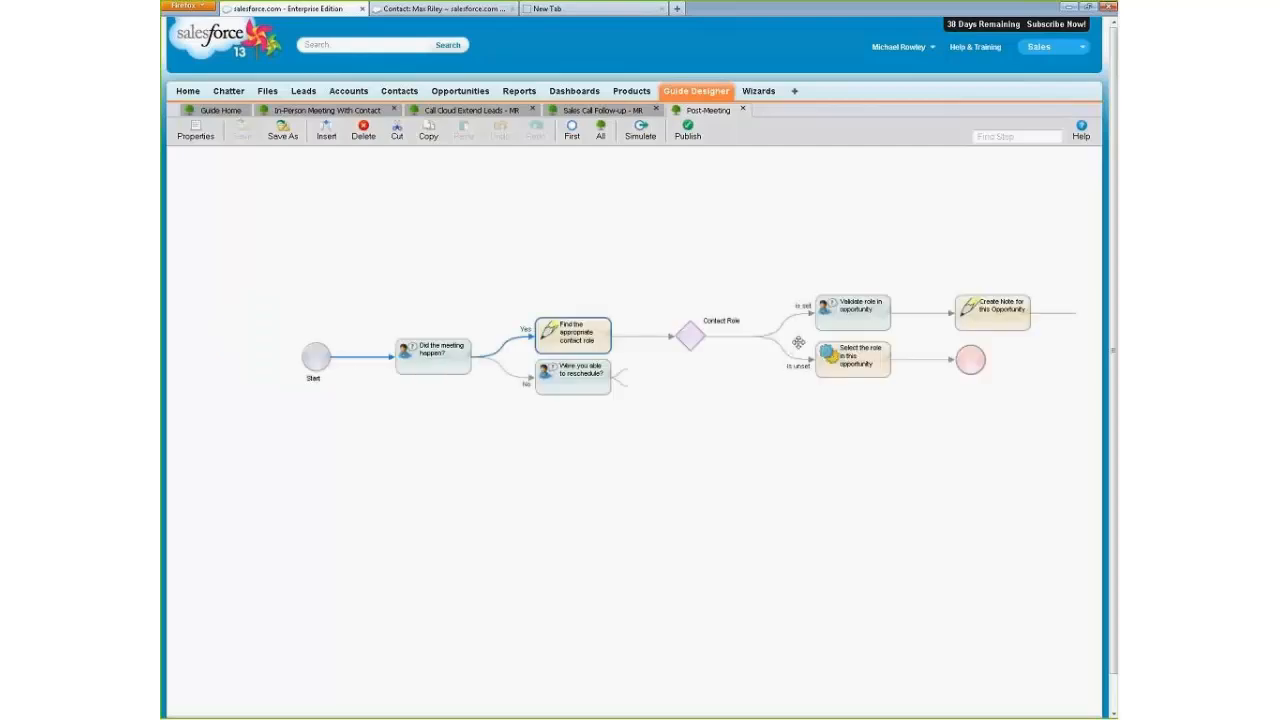
click(856, 314)
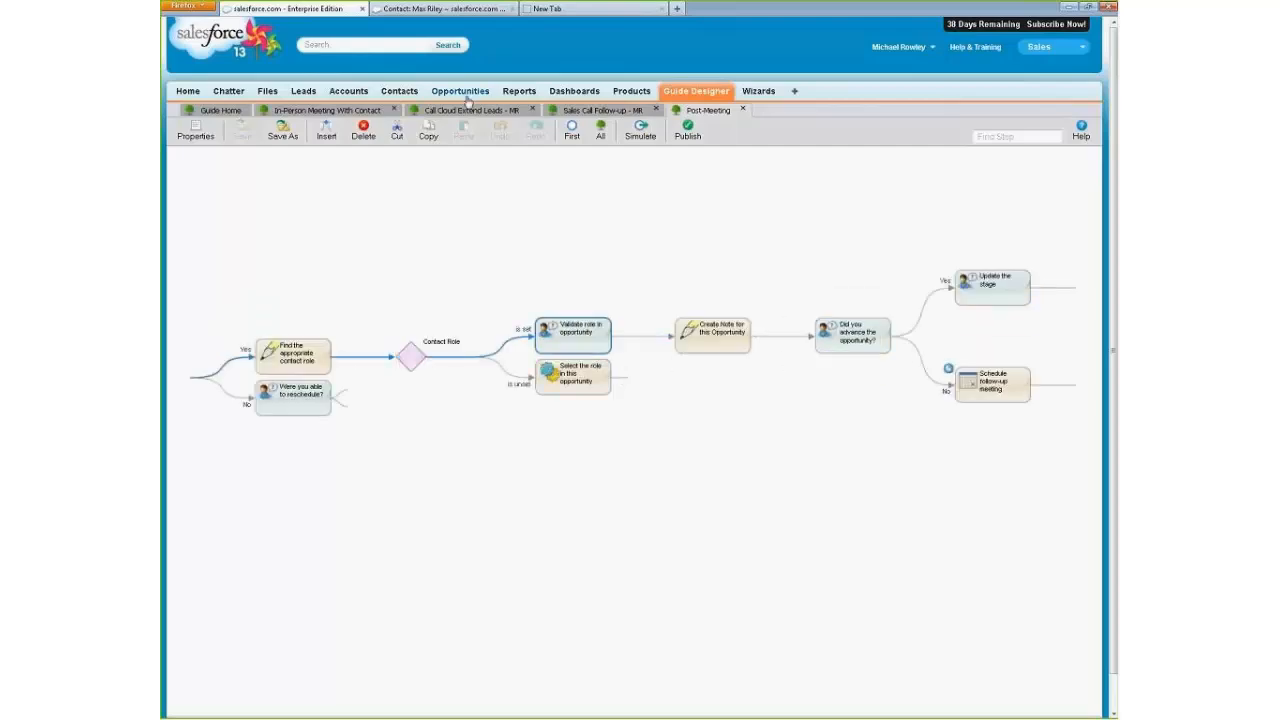
click(327, 135)
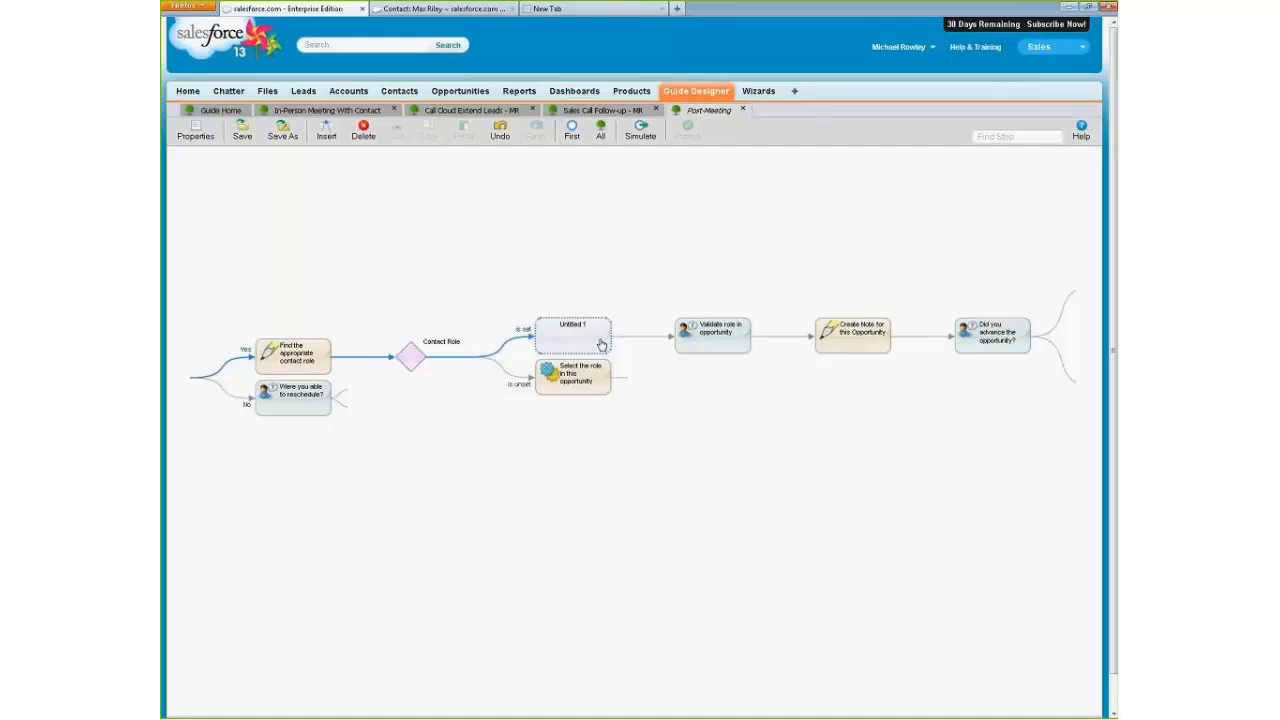
double_click(600, 333)
click(414, 208)
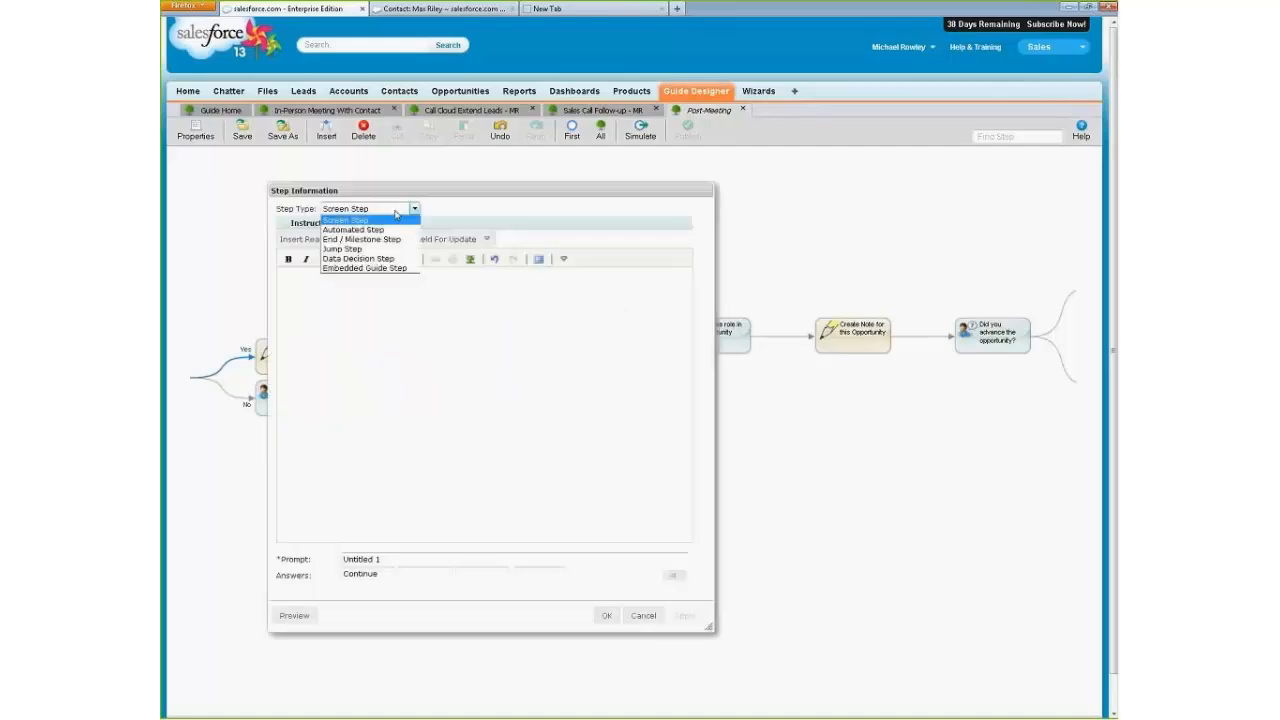
click(384, 241)
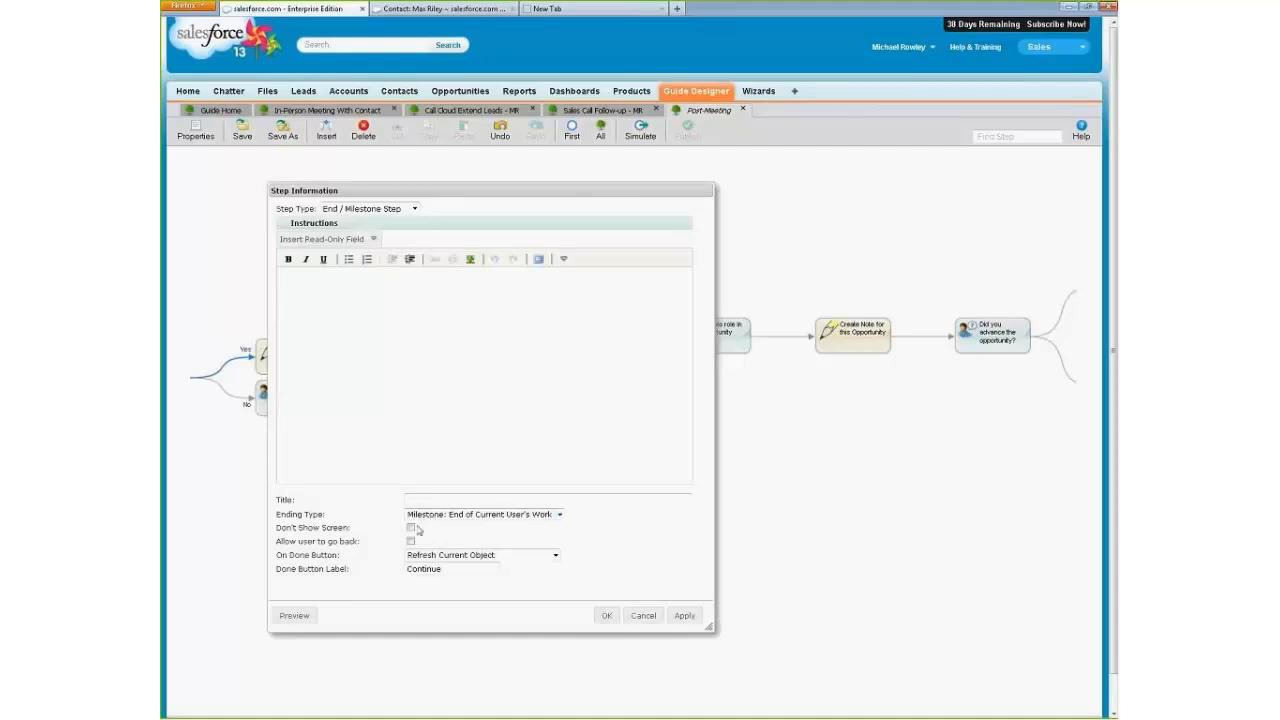
Enable Don't Show Screen for the new milestone, leave going back disallowed, title it "Prevent rollback", and accept the step settings.
click(410, 529)
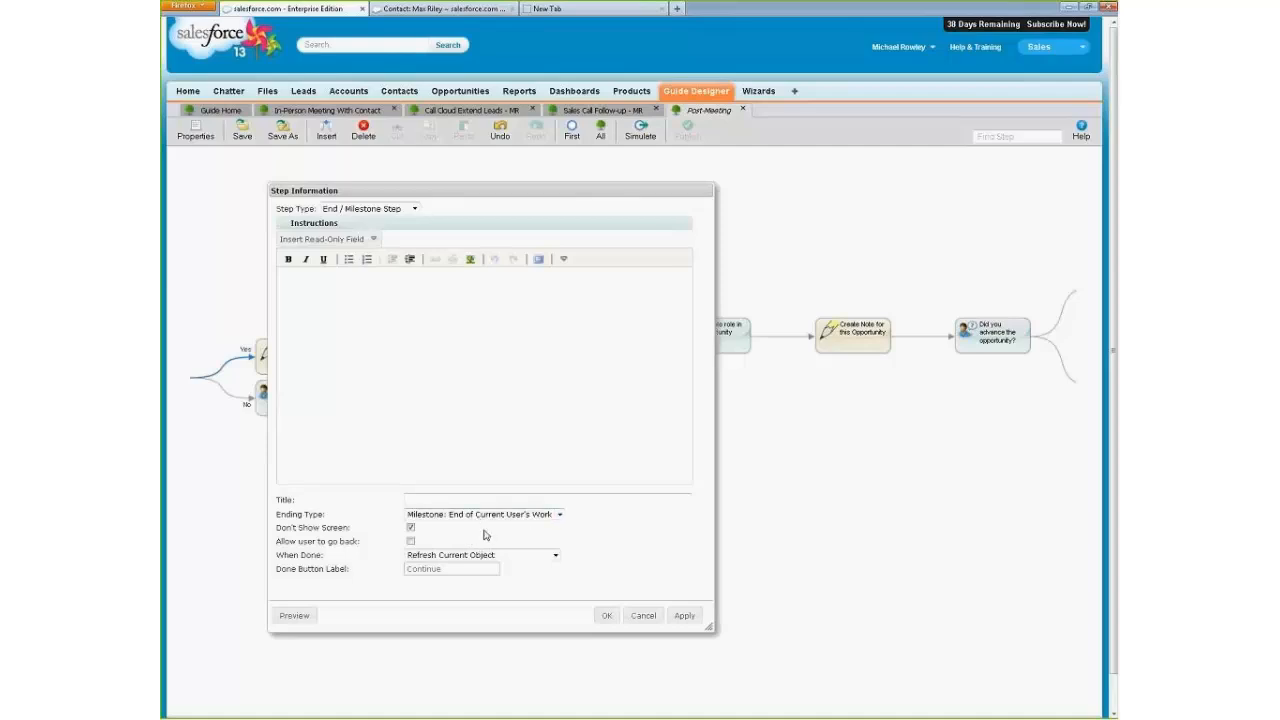
click(411, 541)
click(411, 541)
click(439, 500)
text(Prevent Rollback)
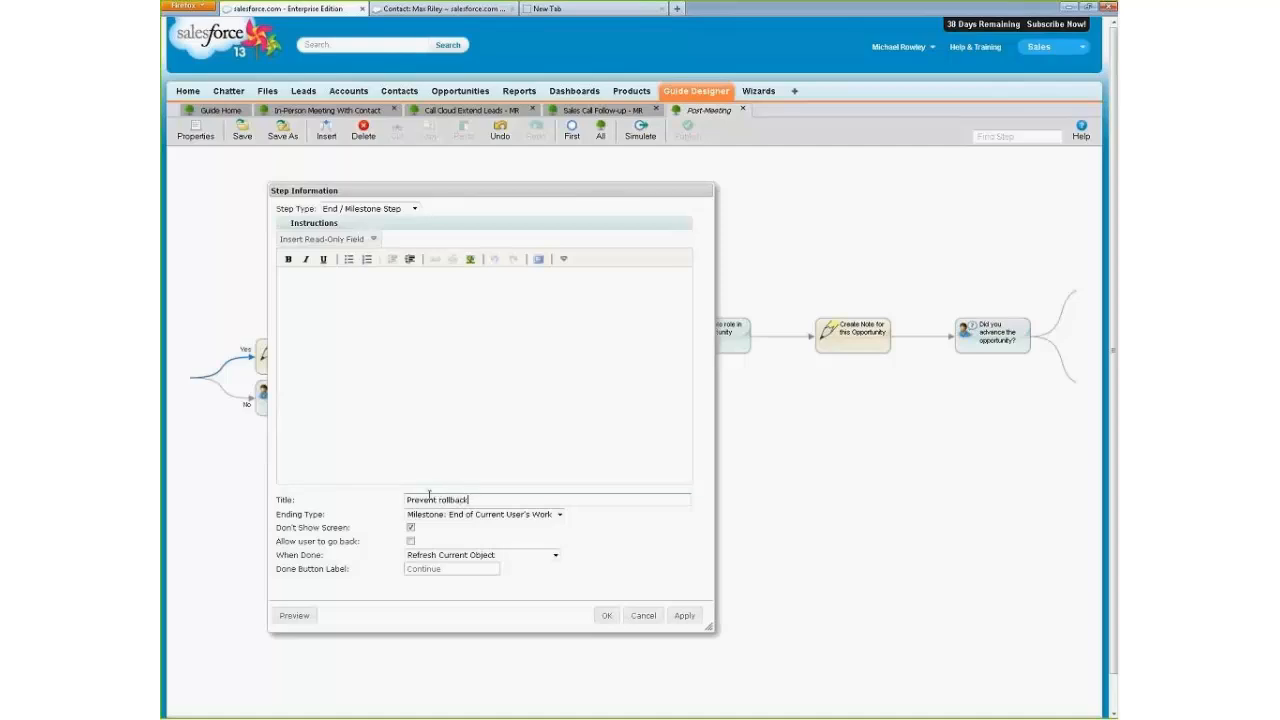
click(606, 615)
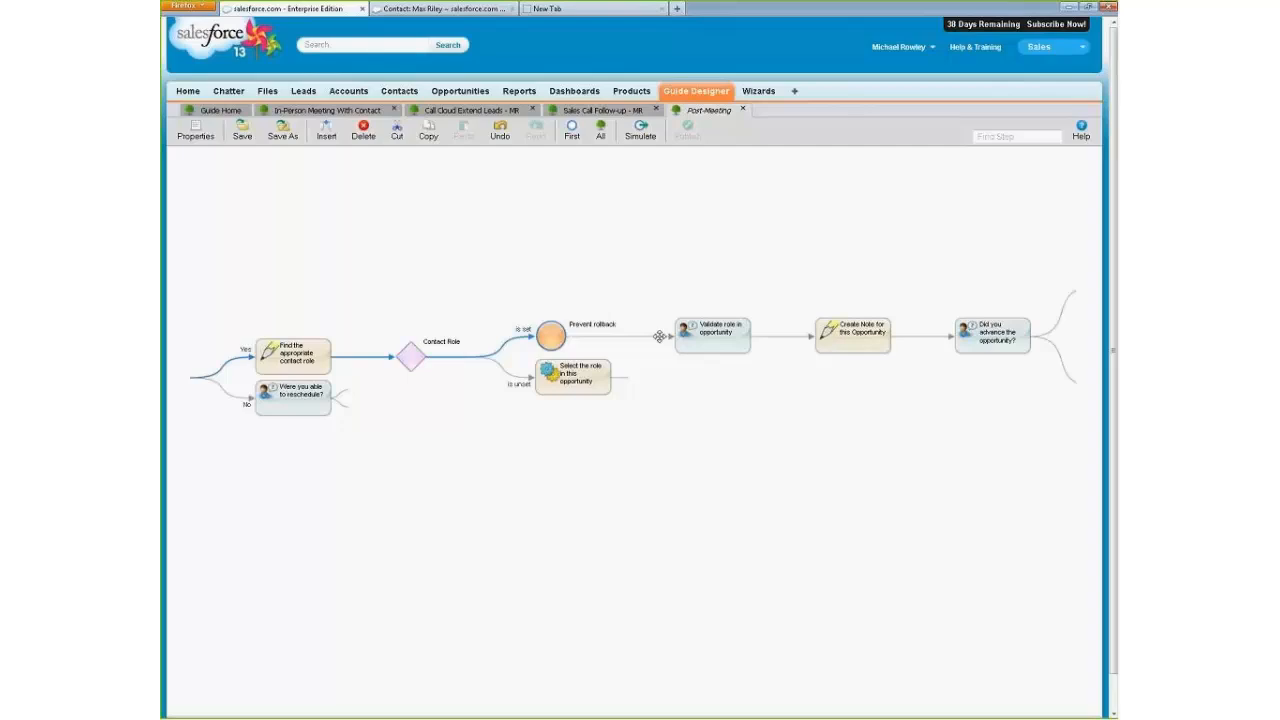
Try setting When Done to Continue for the "Prevent rollback" milestone after reviewing its options, and cancel the changes.
double_click(558, 338)
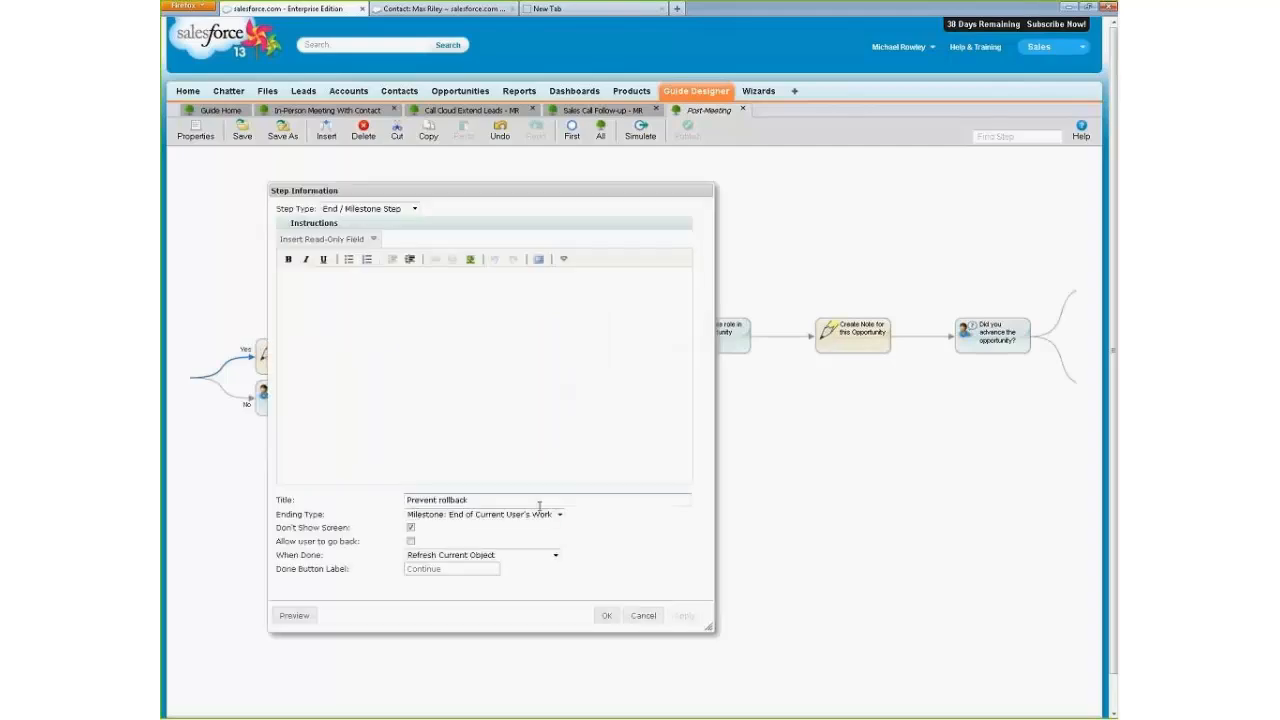
click(556, 554)
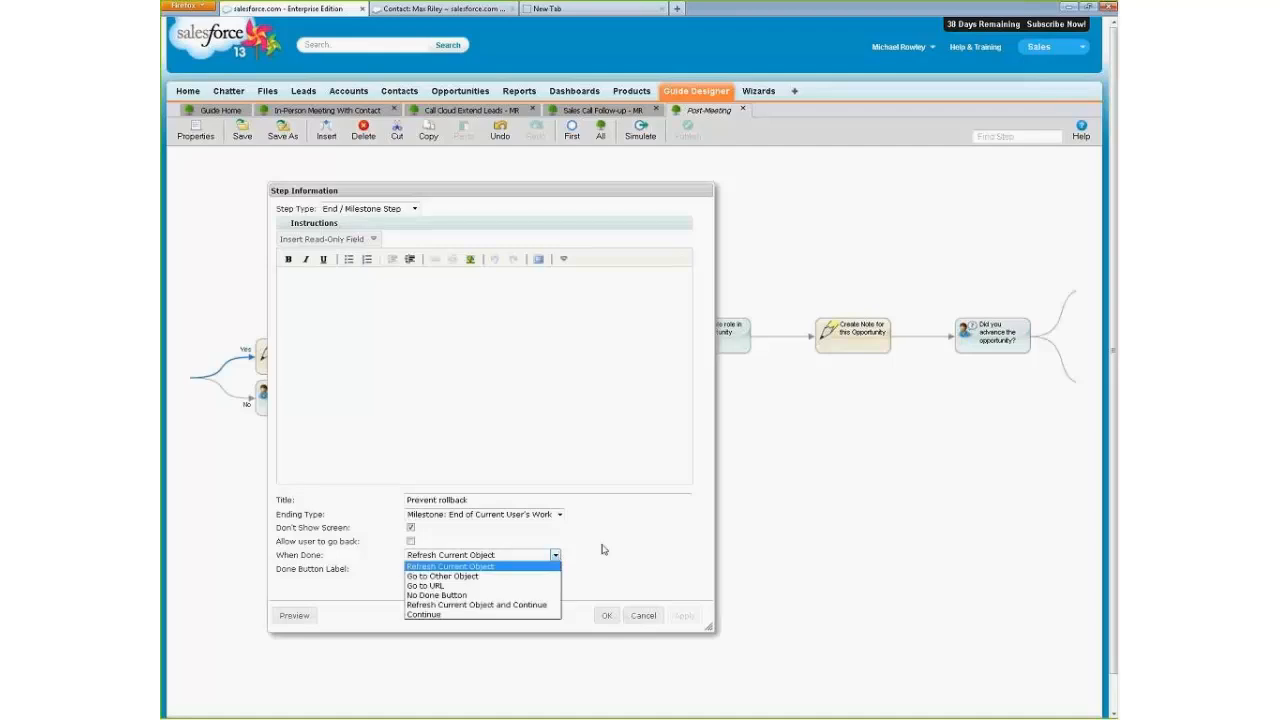
click(605, 550)
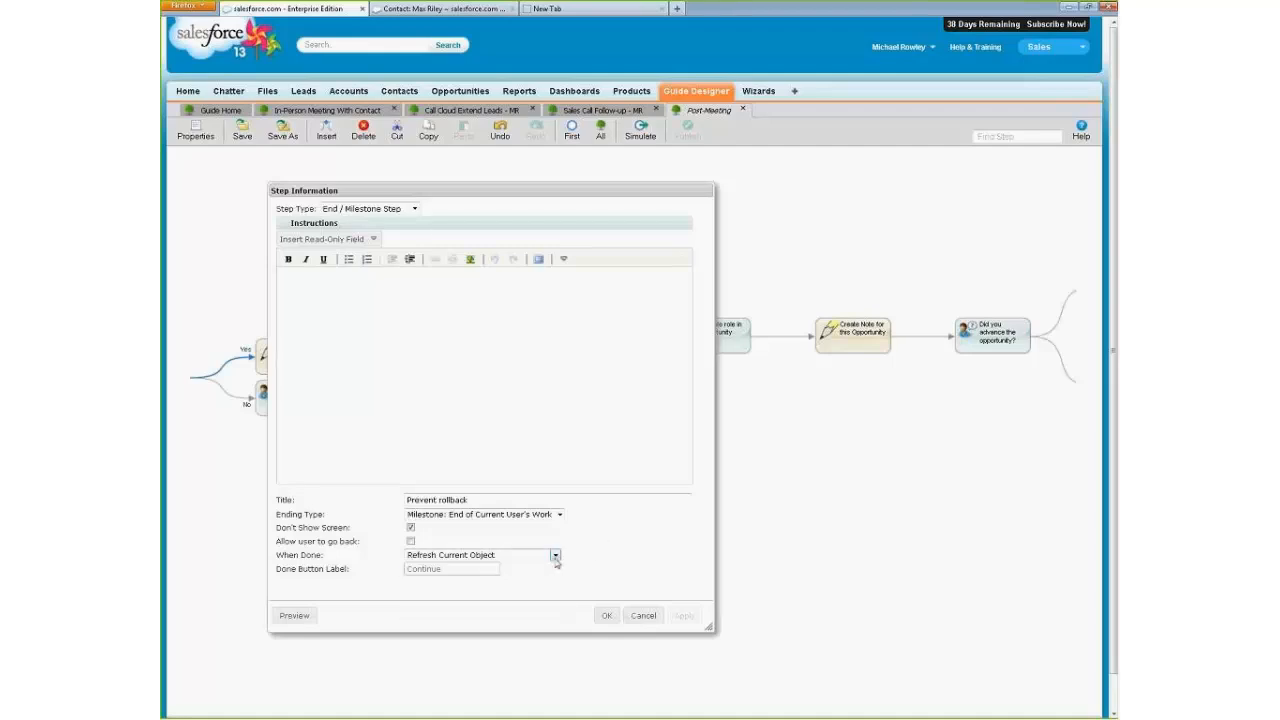
click(555, 555)
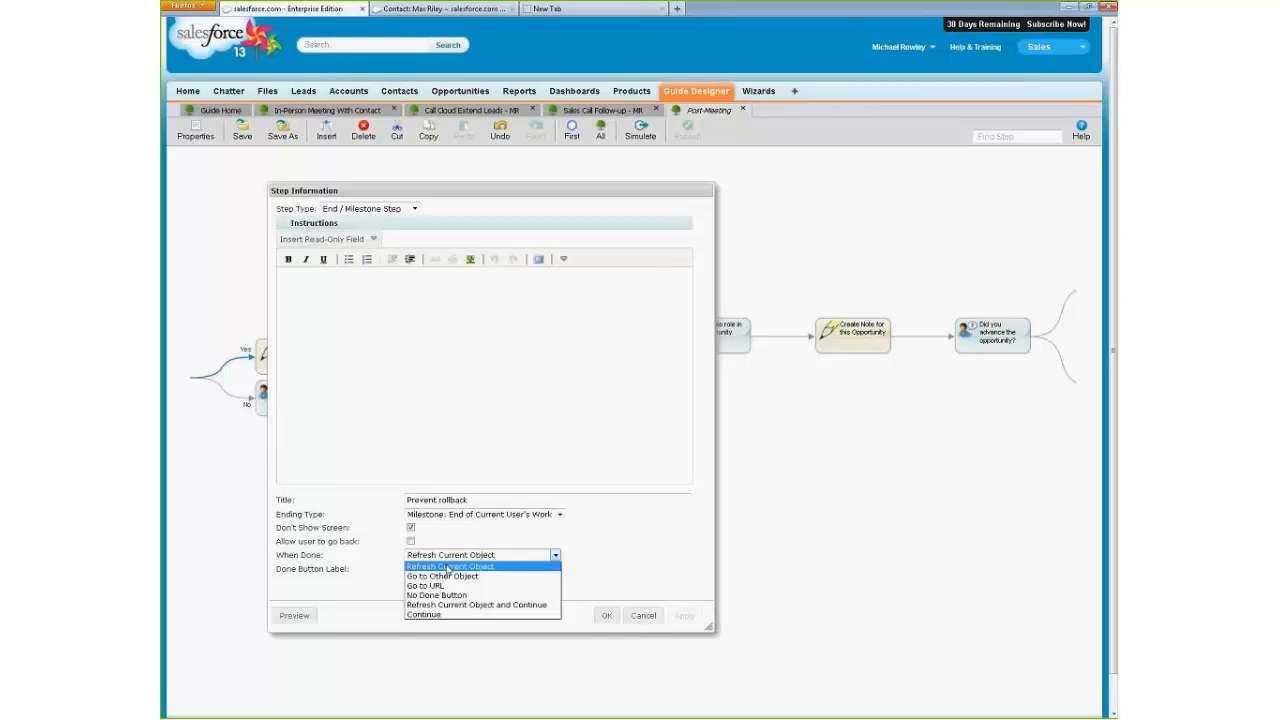
click(424, 614)
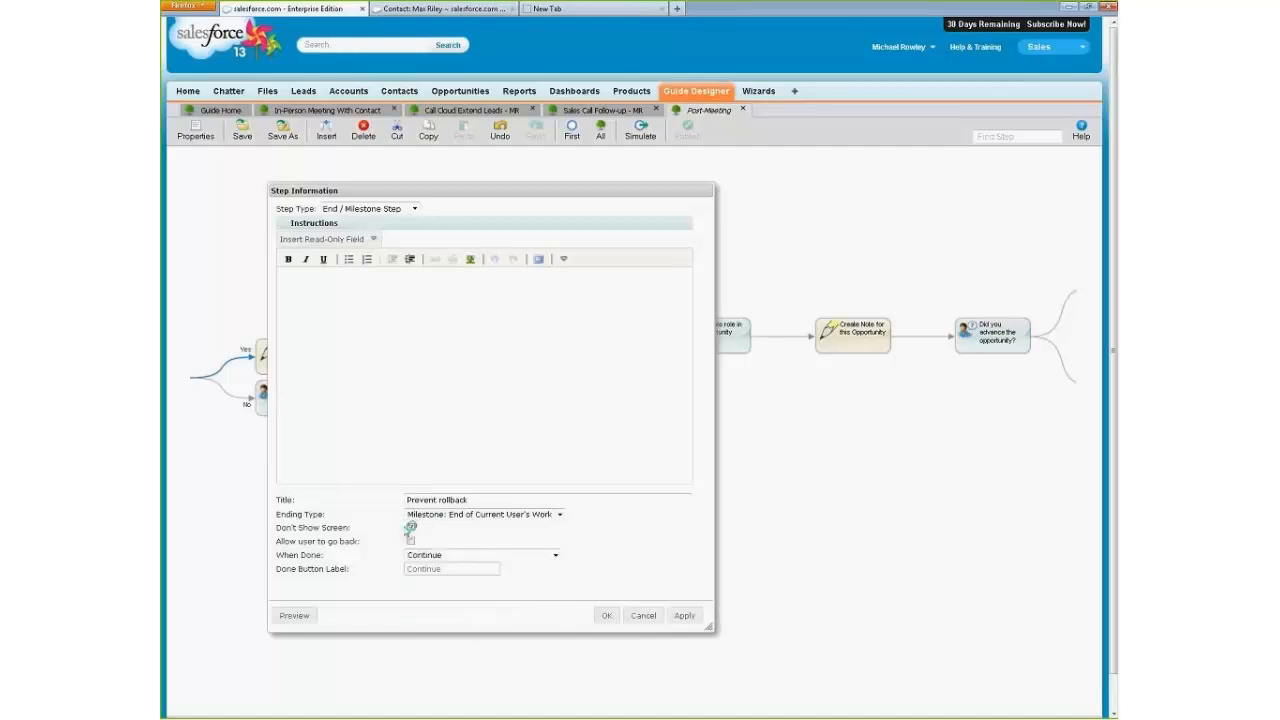
click(411, 541)
click(638, 618)
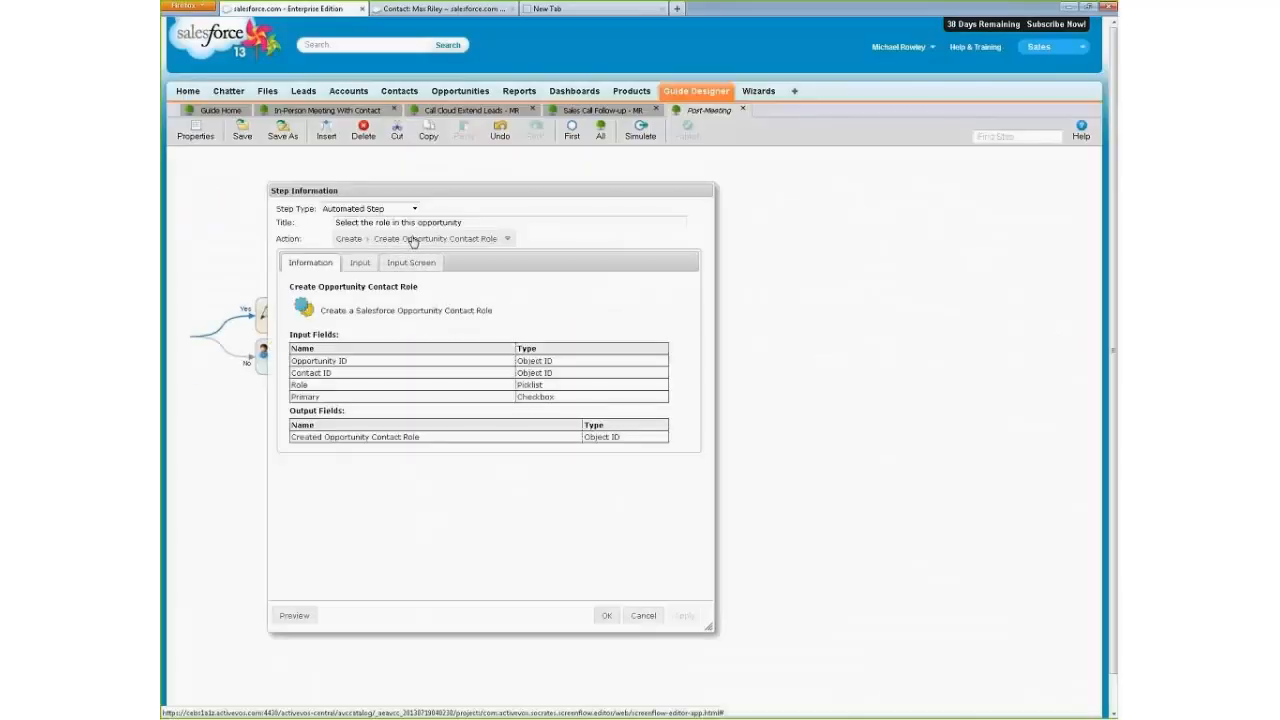
Try the Run Informatica Cloud Task action on "Select the role in this opportunity", review its available task types, and cancel the changes.
click(414, 238)
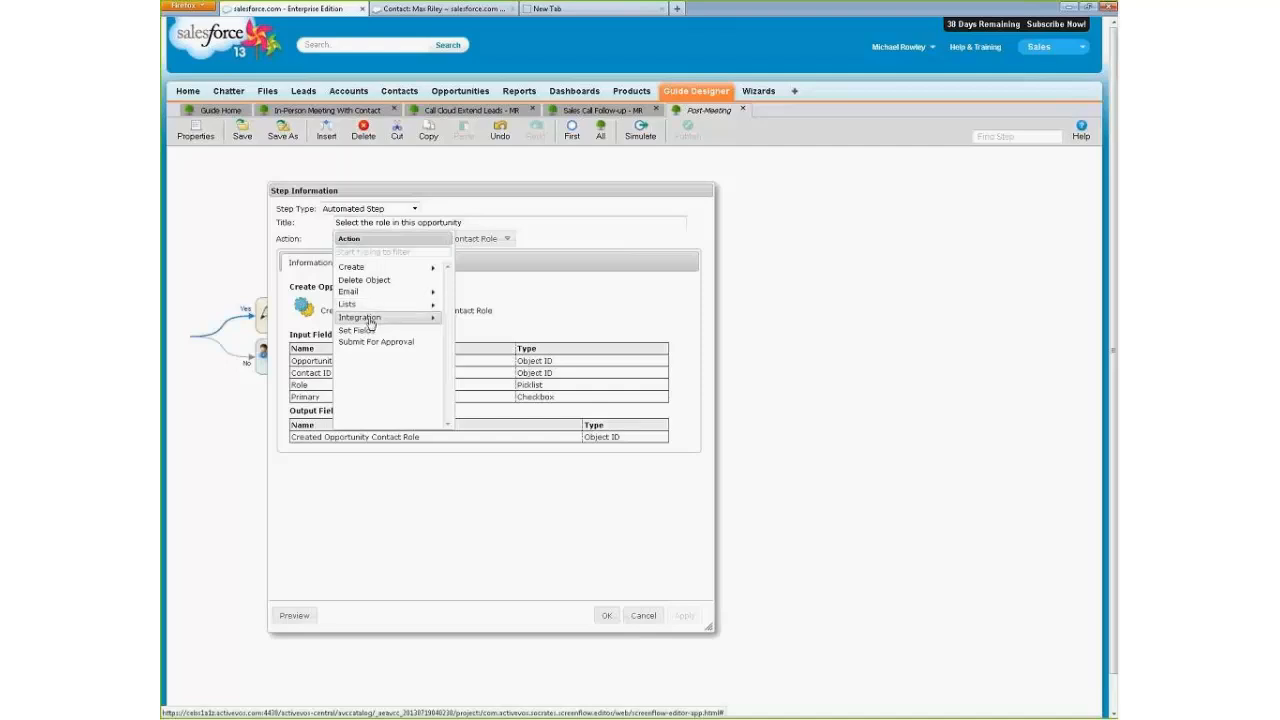
click(369, 319)
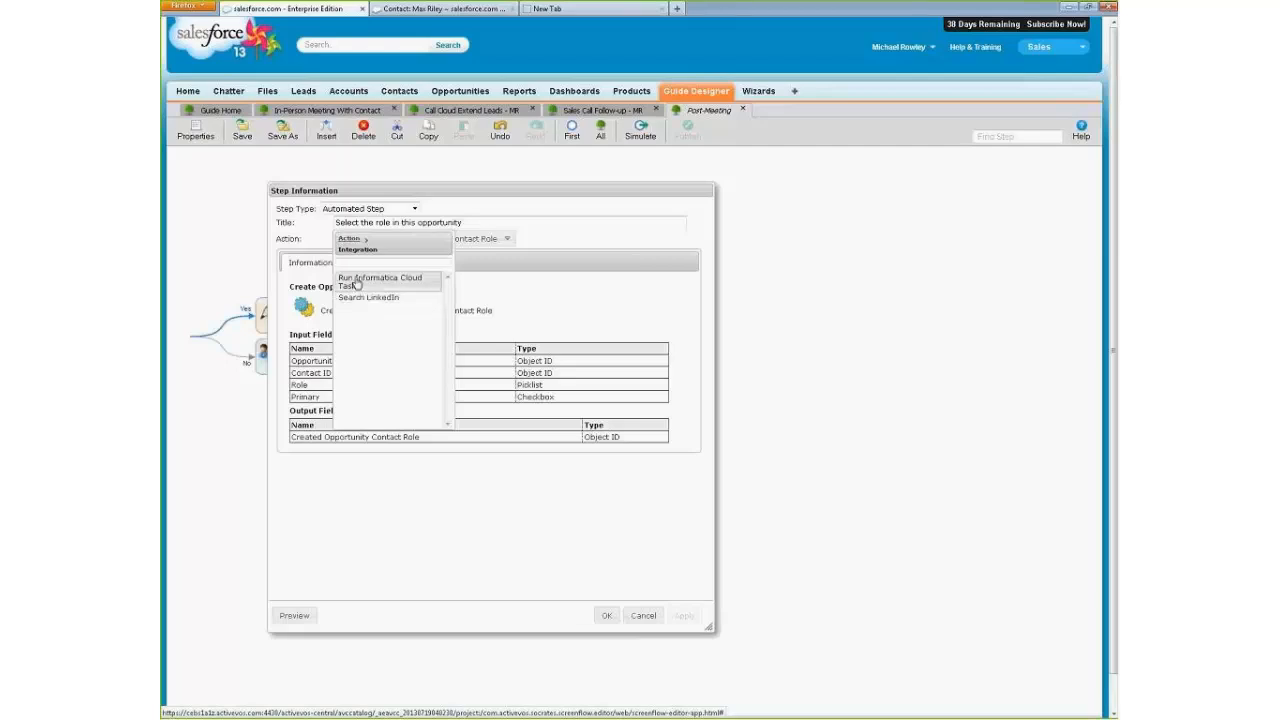
click(357, 285)
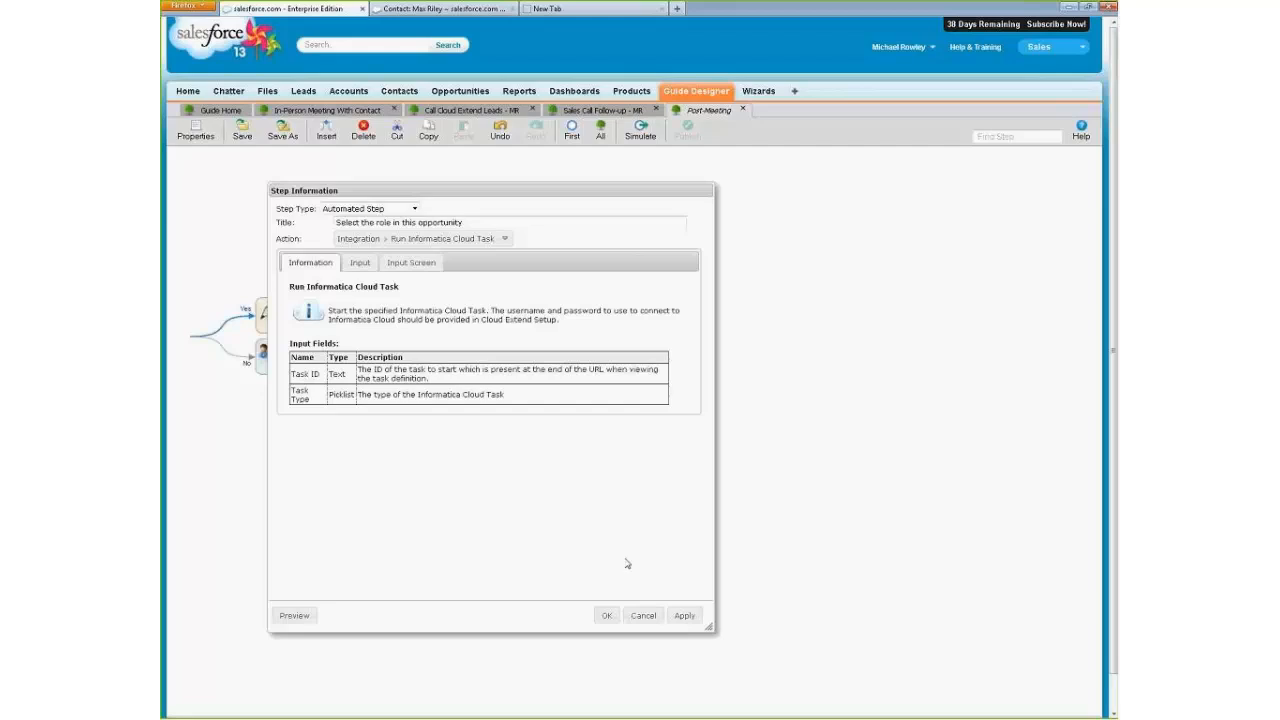
click(360, 262)
click(512, 316)
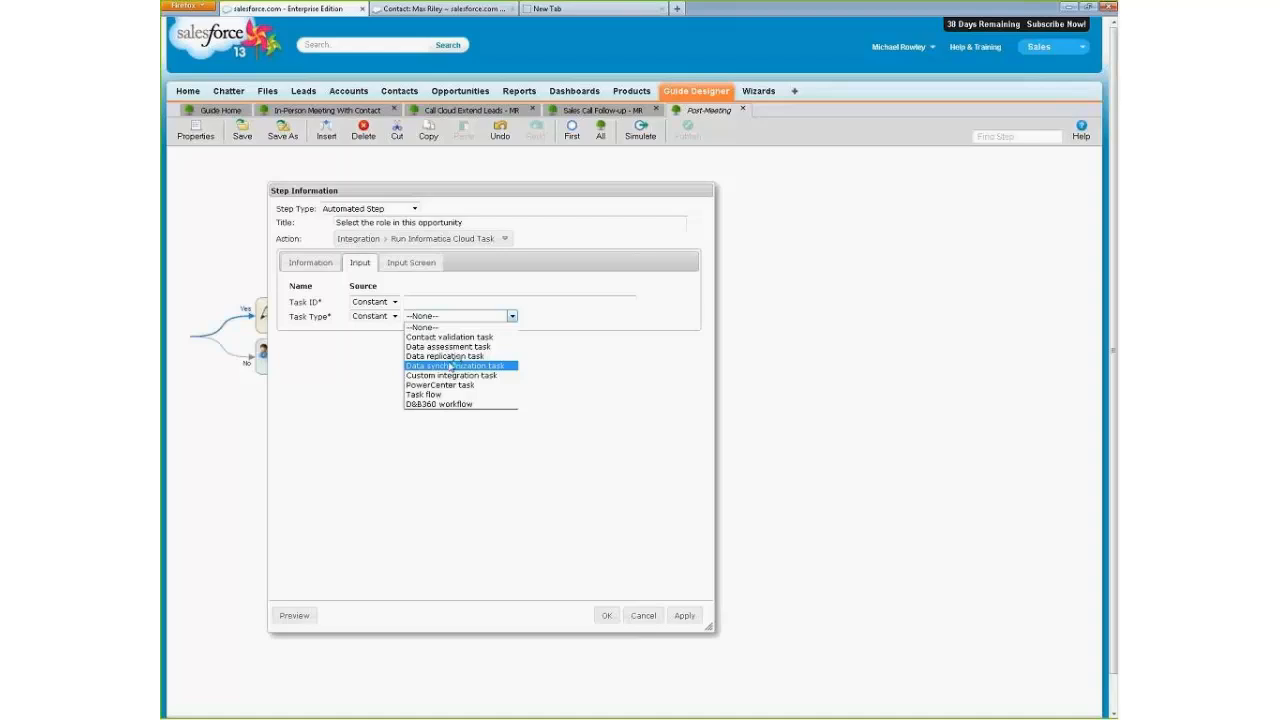
click(640, 615)
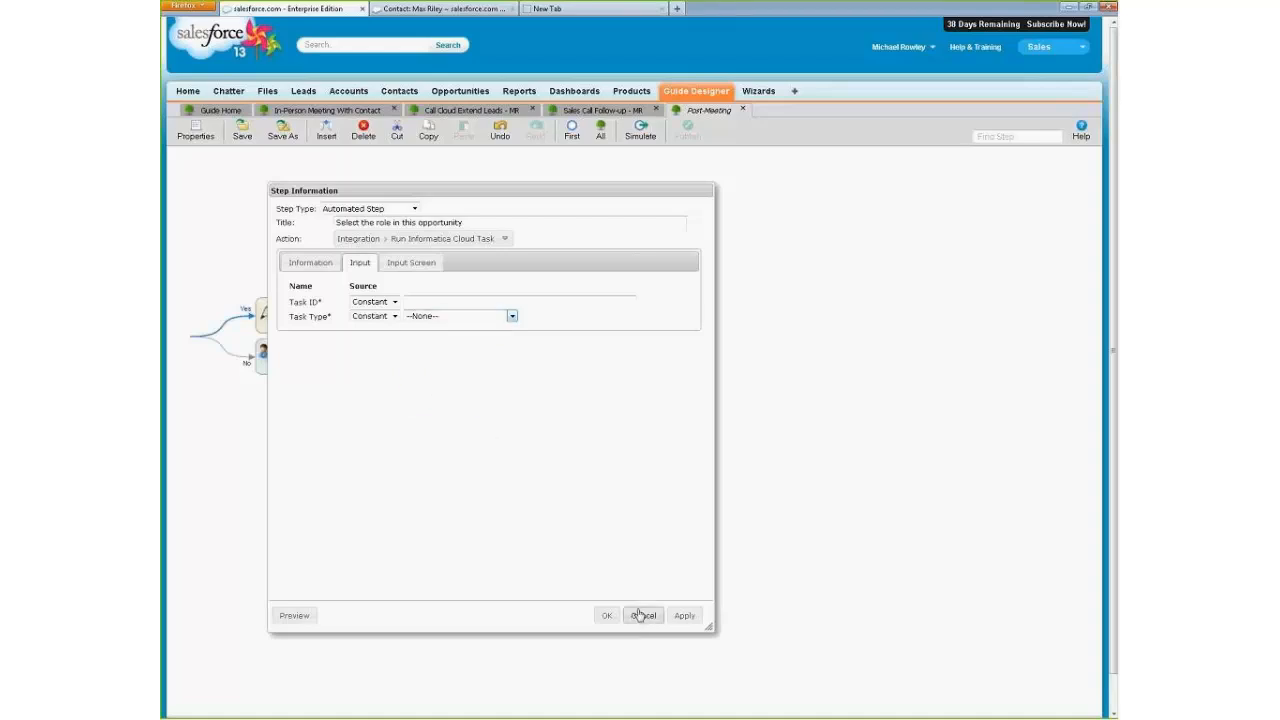
click(640, 615)
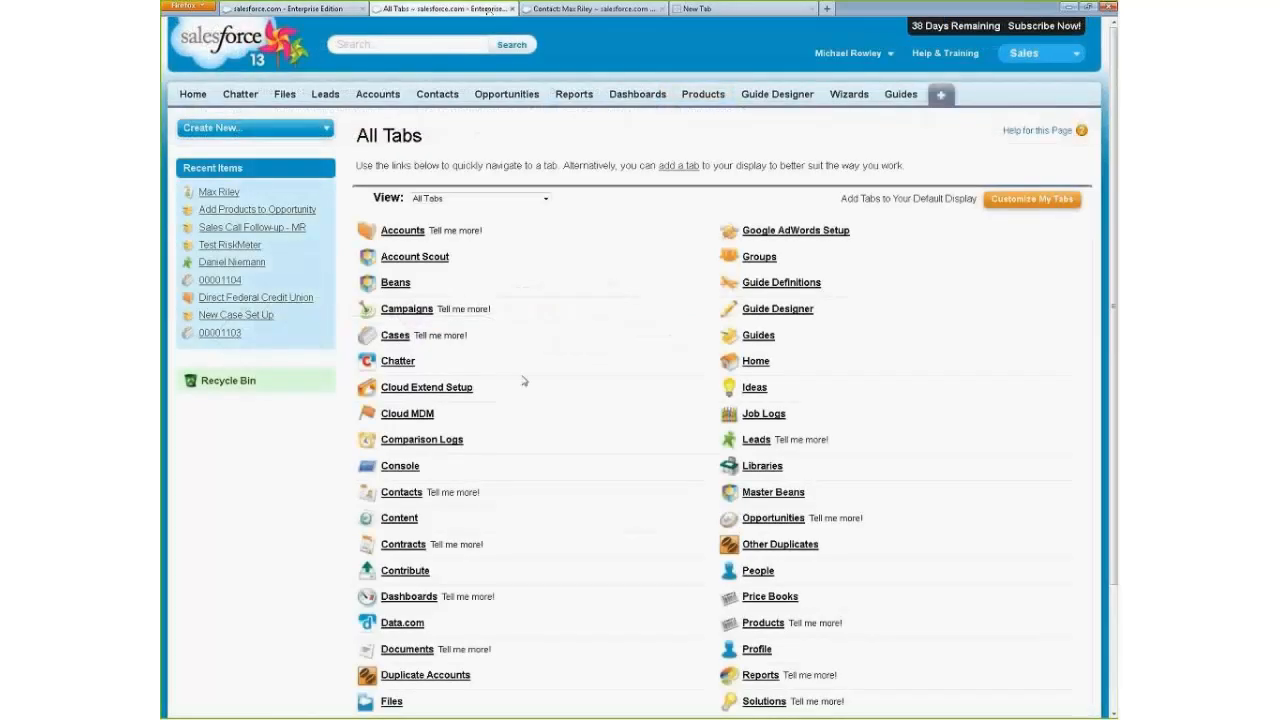
Open Cloud Extend Setup and examine the Informatica Cloud Data Integration Setup credentials section, collapsing it again.
click(425, 389)
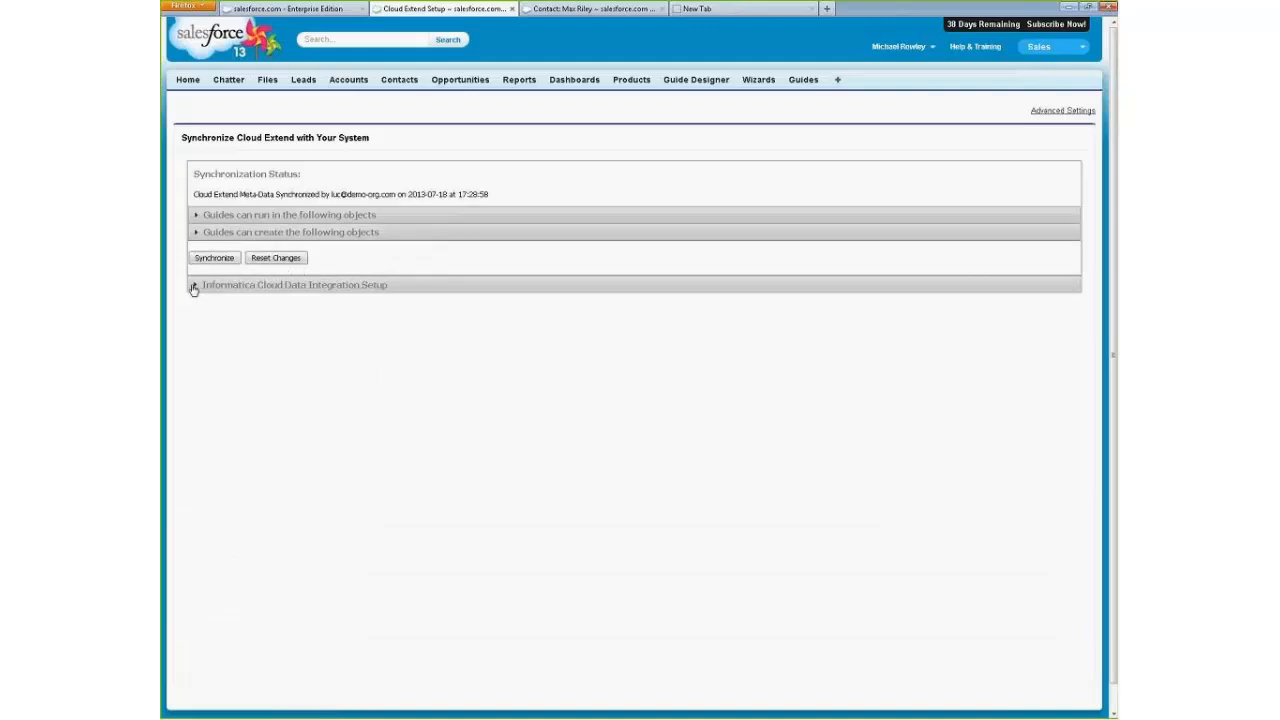
click(194, 288)
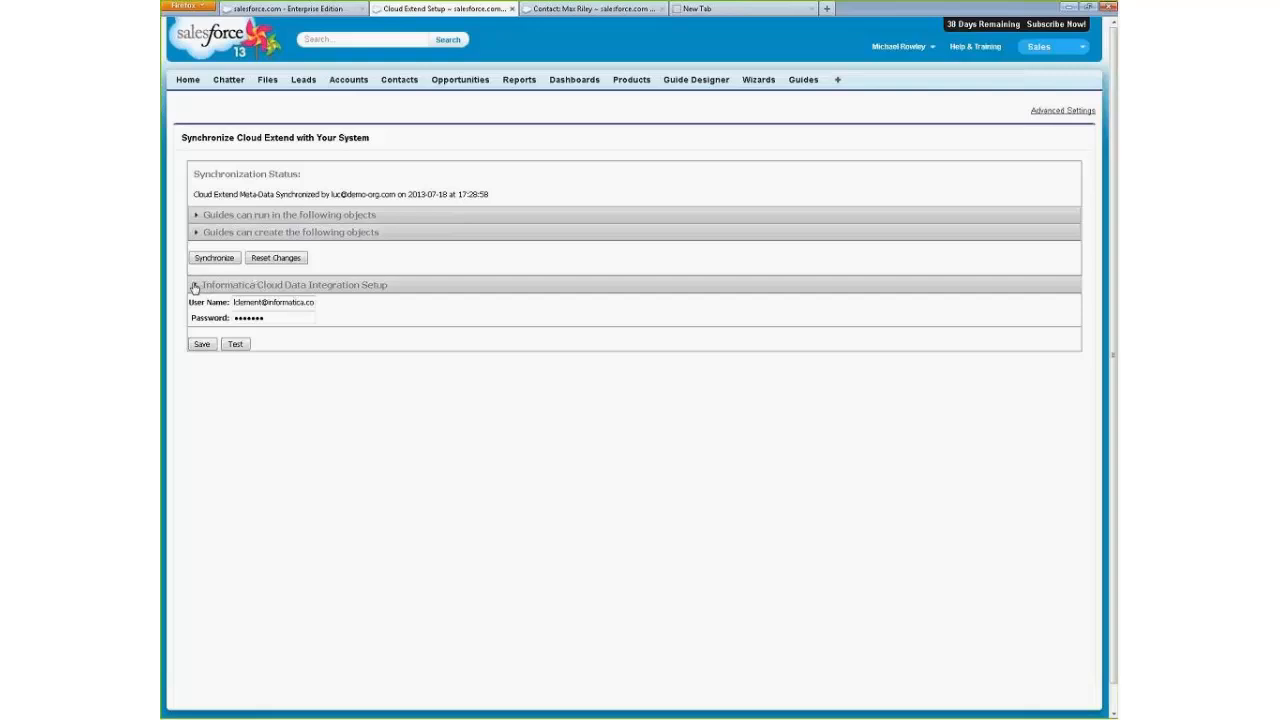
click(194, 288)
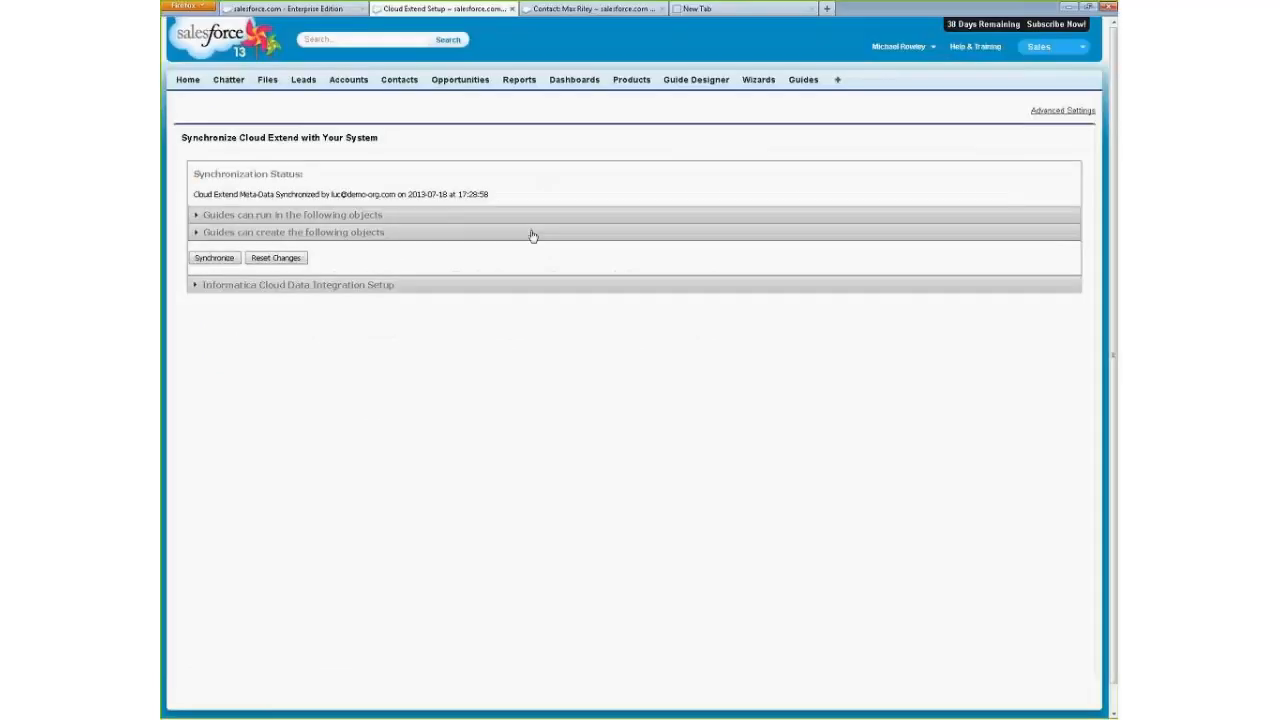
Return to the guide editor and try changing the "Select the role in this opportunity" action to Next Multi-Select Value.
click(326, 8)
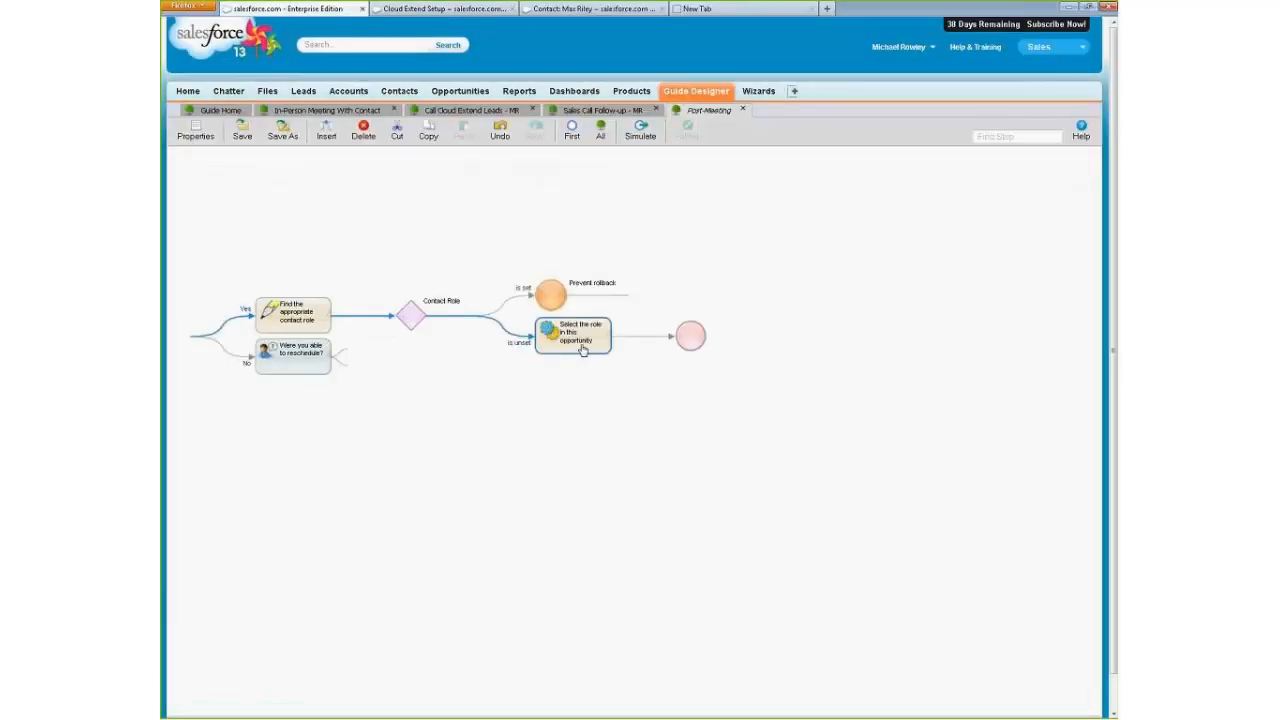
double_click(582, 346)
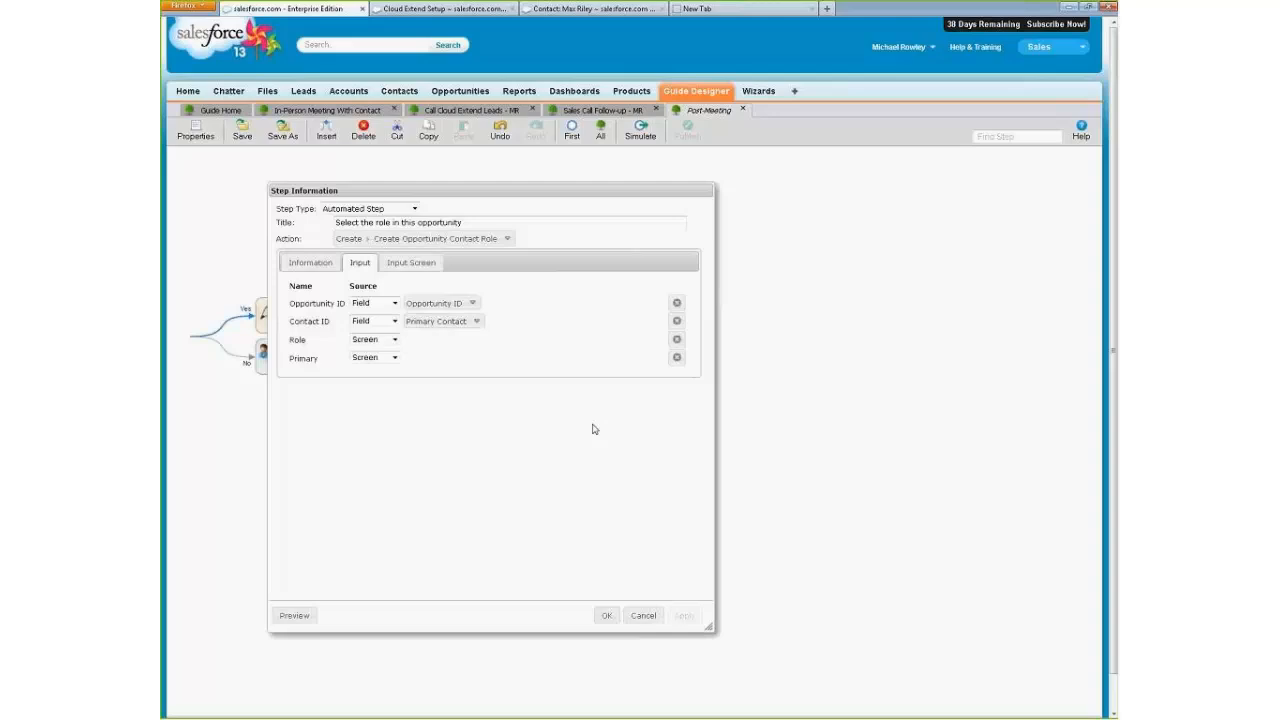
click(371, 249)
click(386, 300)
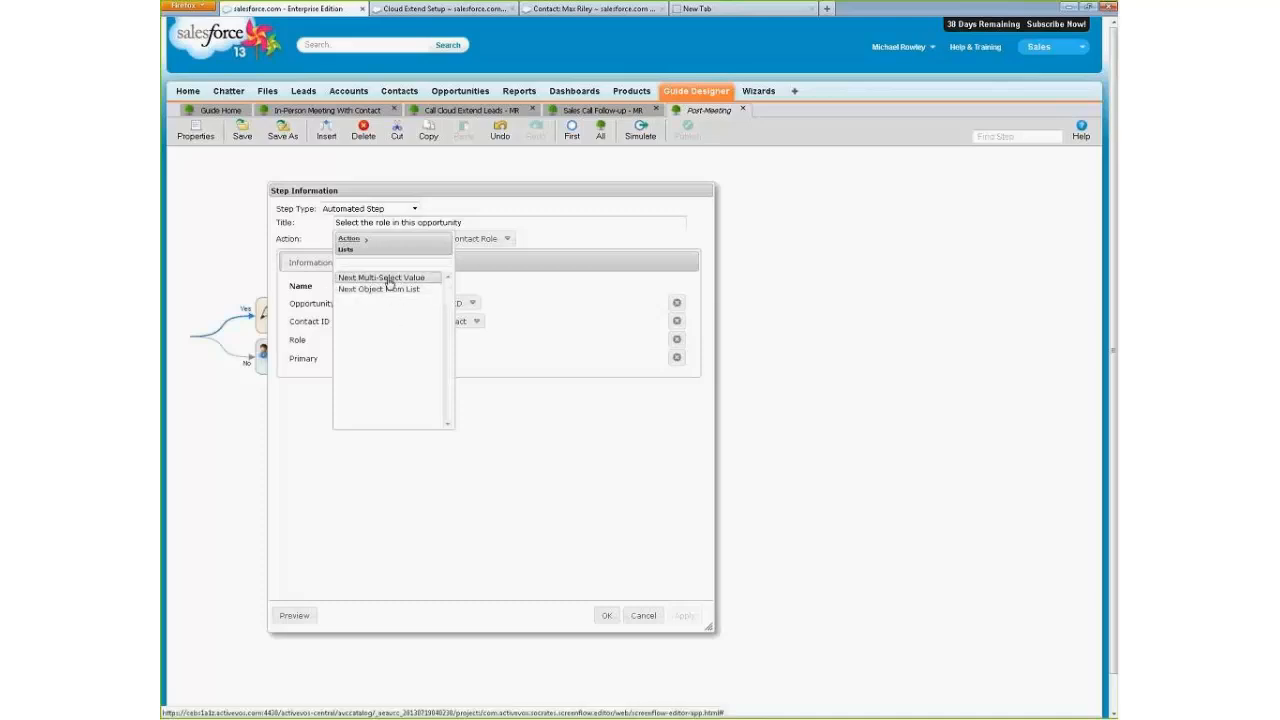
click(390, 281)
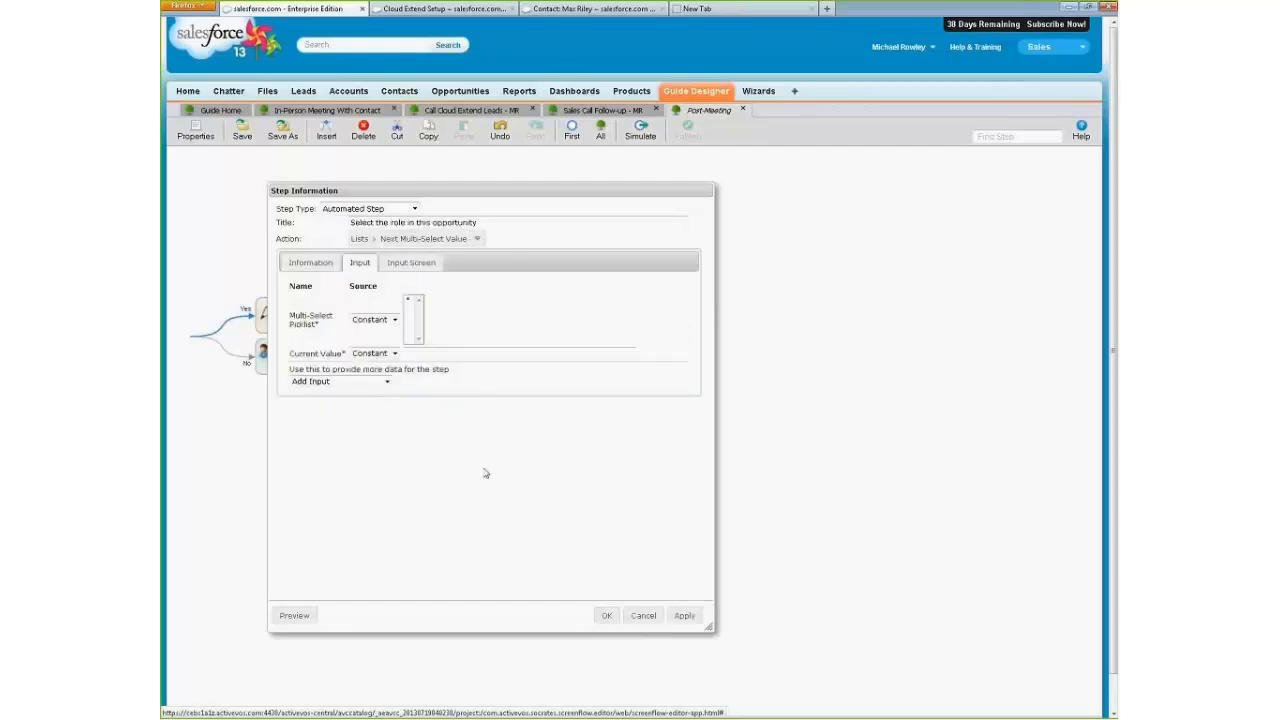
Try sourcing the Multi-Select Picklist input from the Fiscal Period field, and cancel the step changes.
click(393, 320)
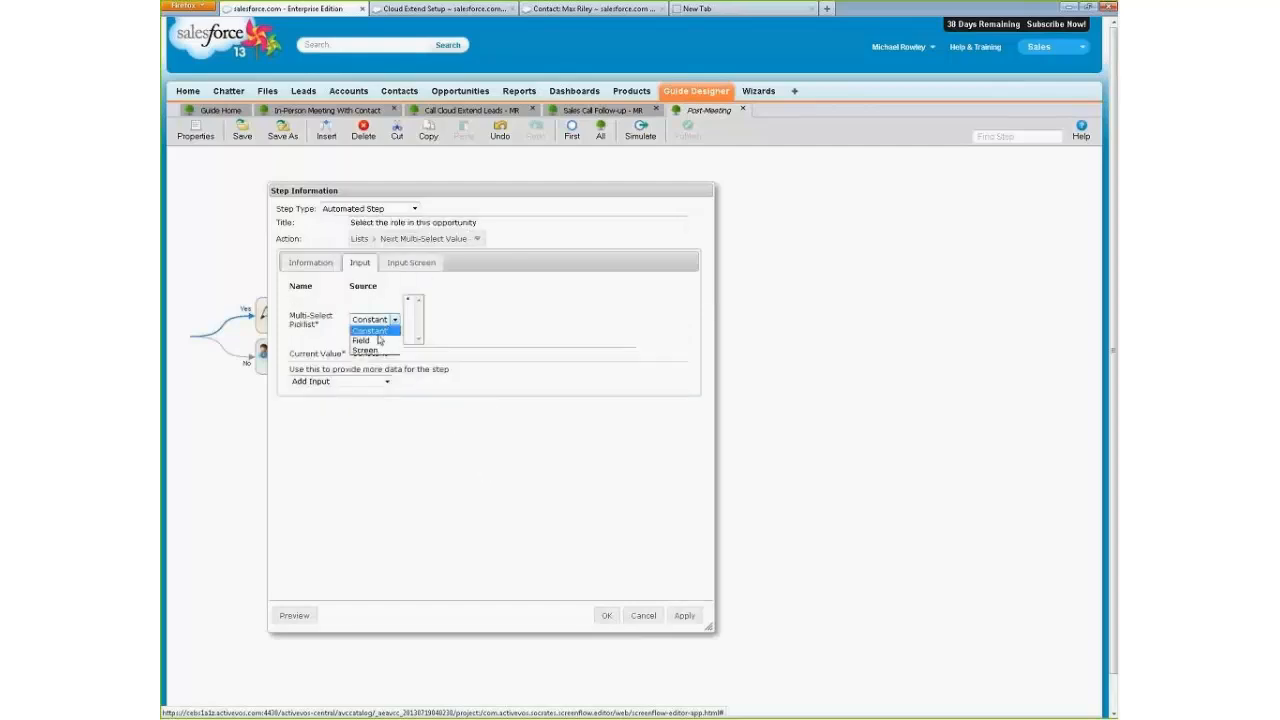
click(362, 341)
click(434, 304)
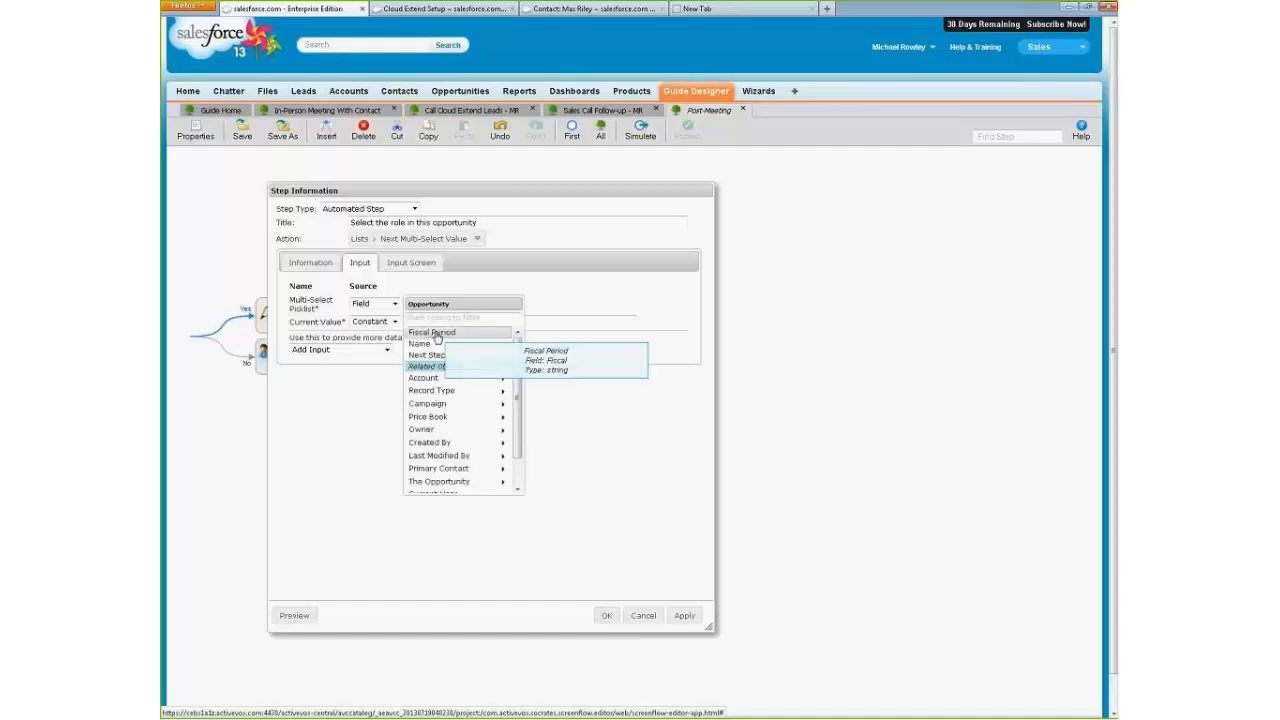
click(420, 332)
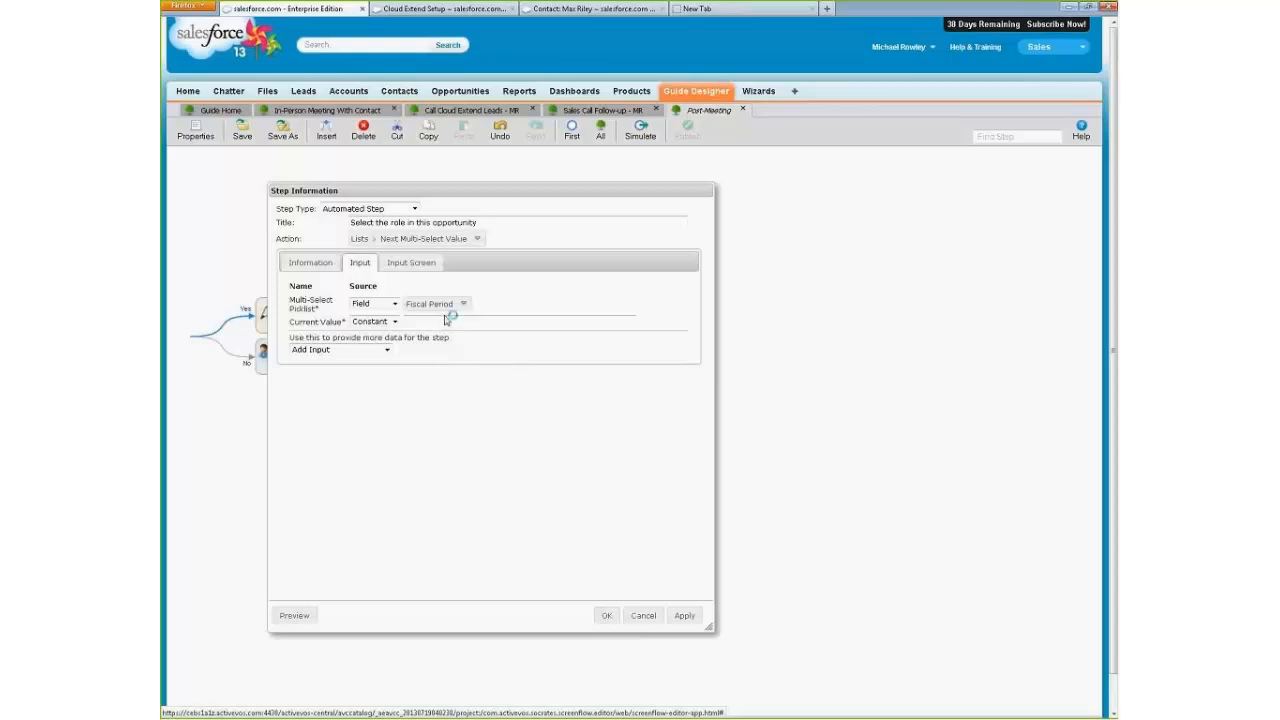
click(642, 615)
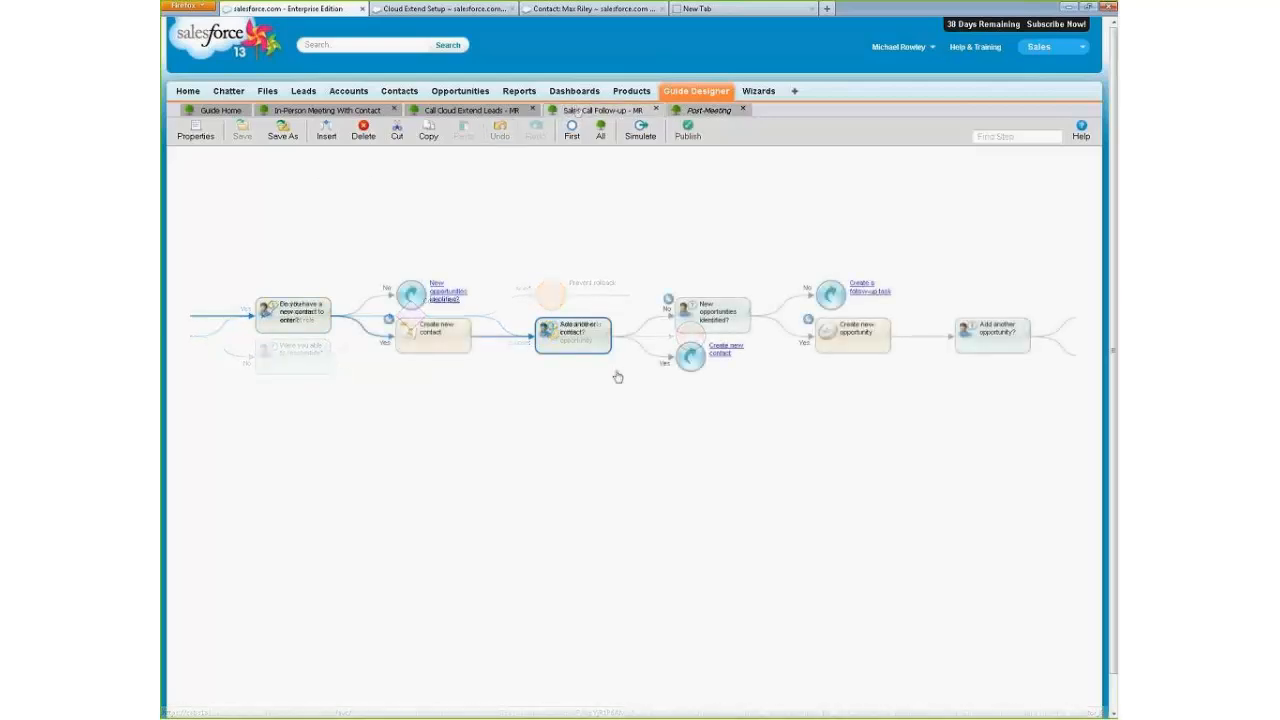
In the Sales Call Follow-up guide's "Add another contact?" step, add blank lines around the instruction text and delete its image.
double_click(598, 347)
click(481, 286)
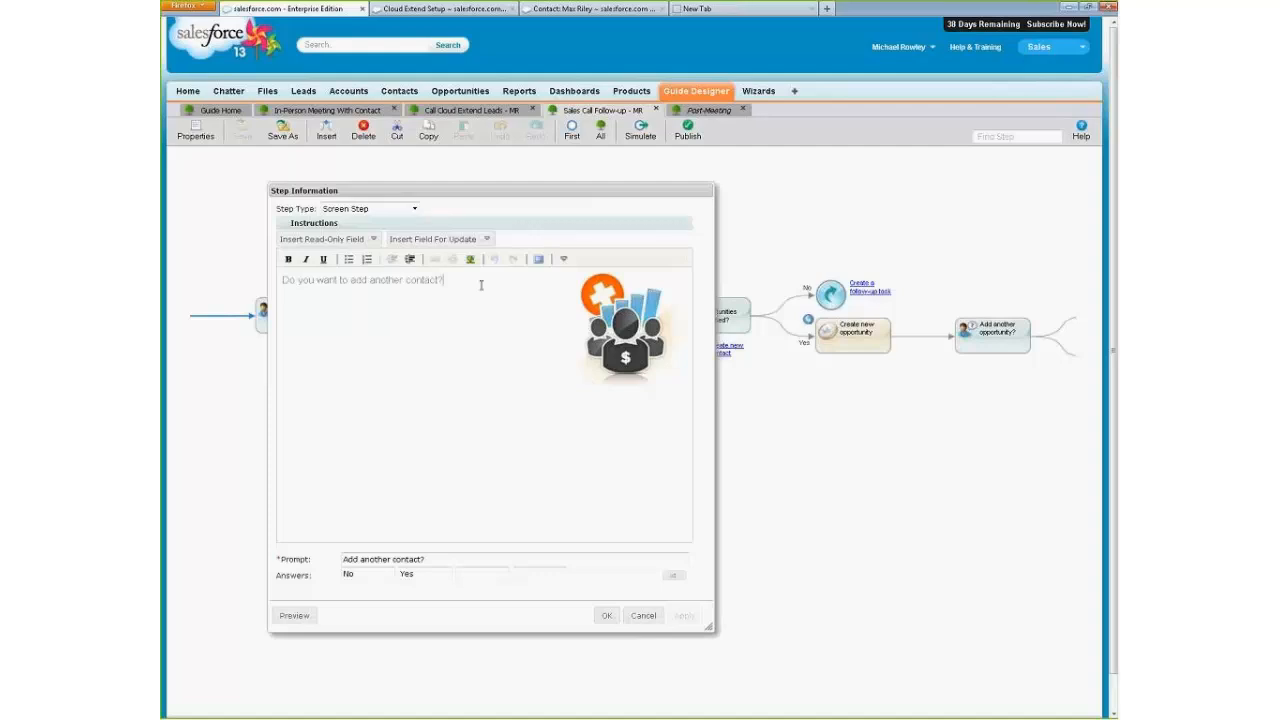
key(Return)
key(Up)
key(Return)
drag(427, 343, 410, 356)
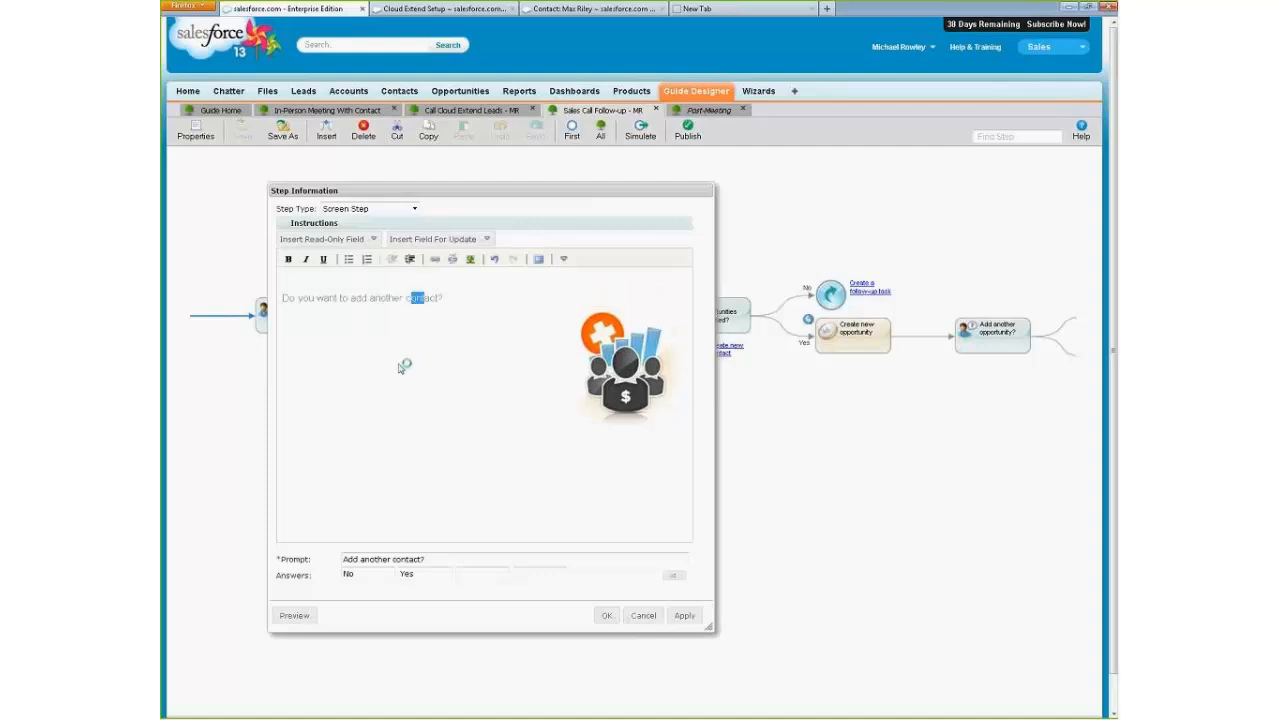
click(471, 345)
key(Return)
key(Return)
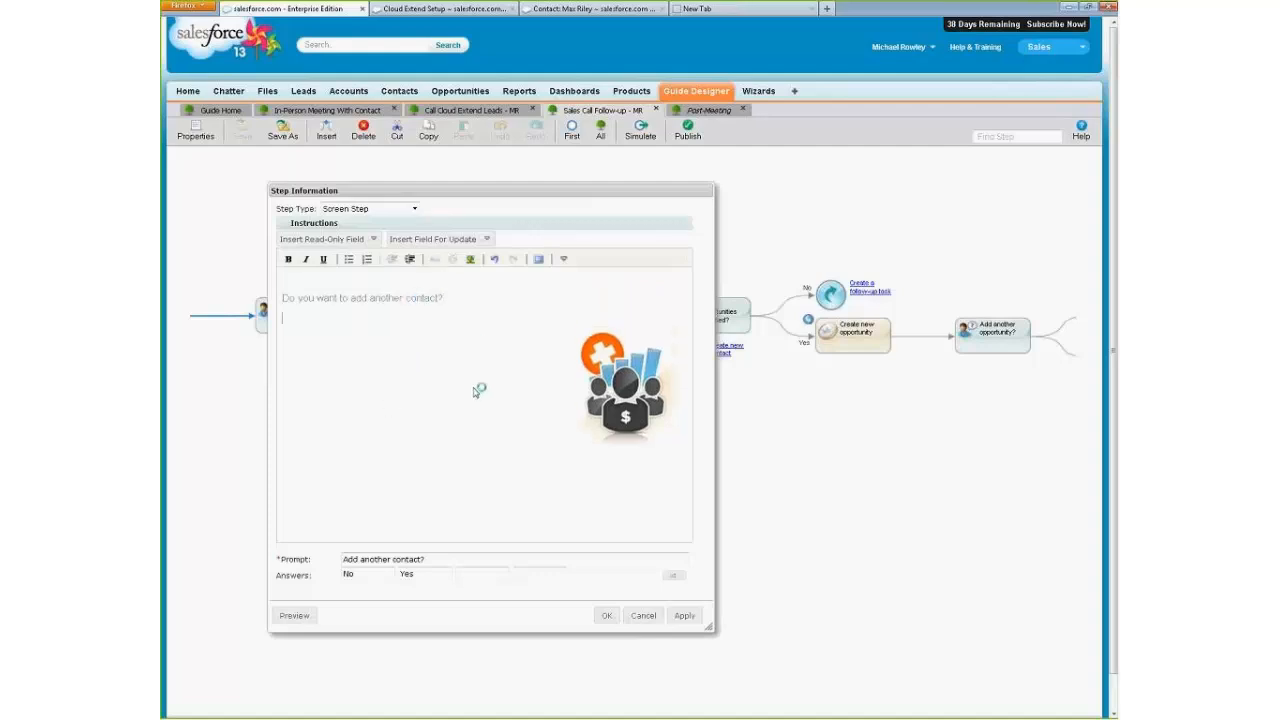
click(608, 414)
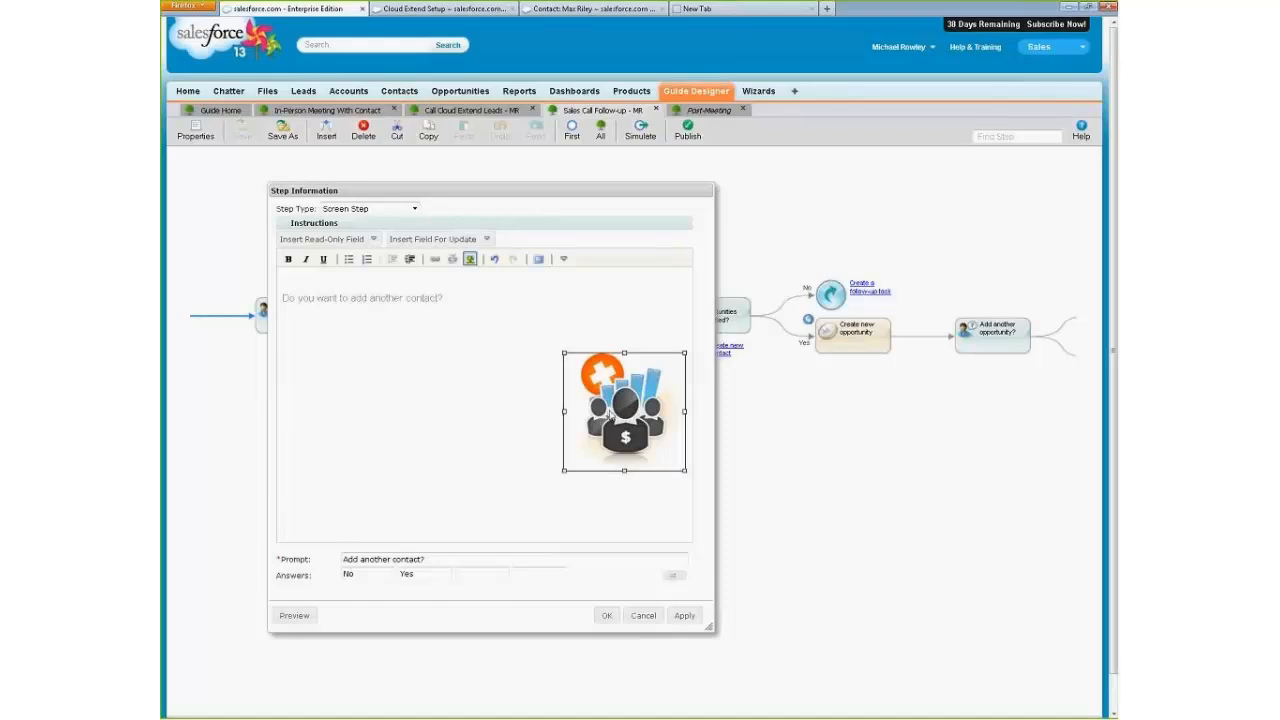
key(Delete)
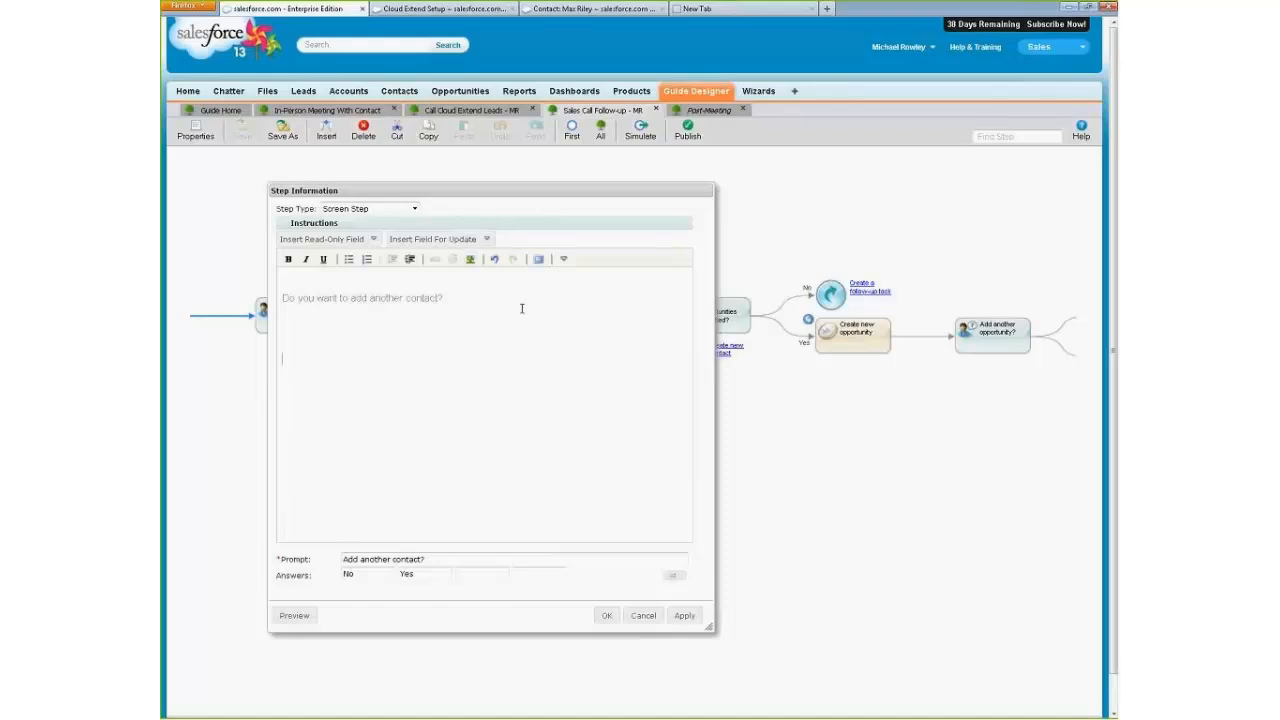
Insert the contact's Birthdate, Department and Email as update fields below the "Do you want to add another contact?" text.
click(484, 239)
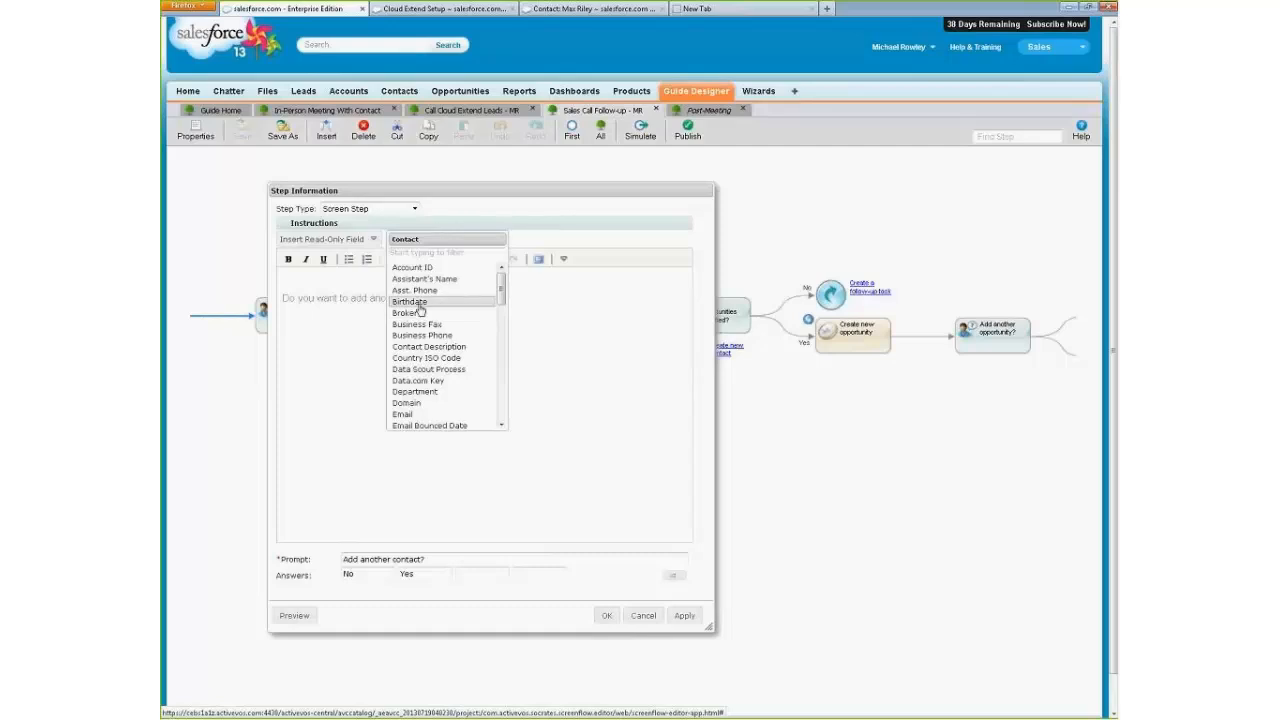
click(425, 301)
drag(479, 245, 571, 240)
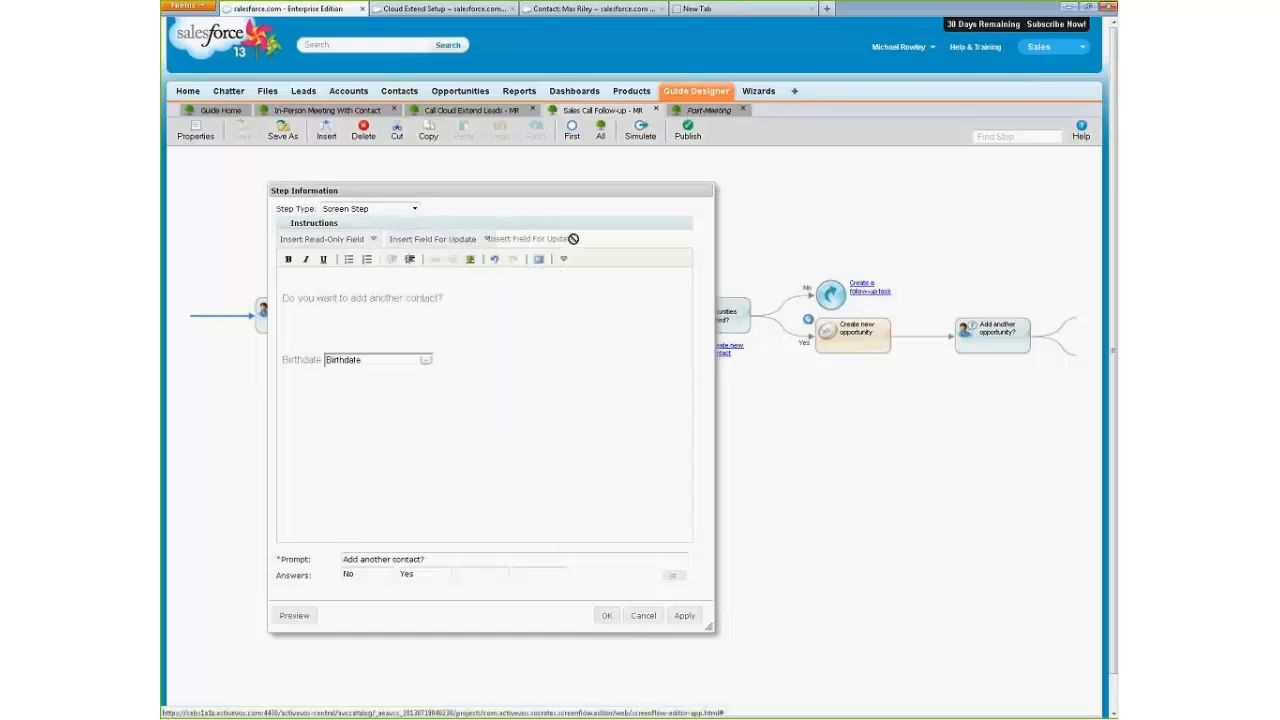
click(565, 442)
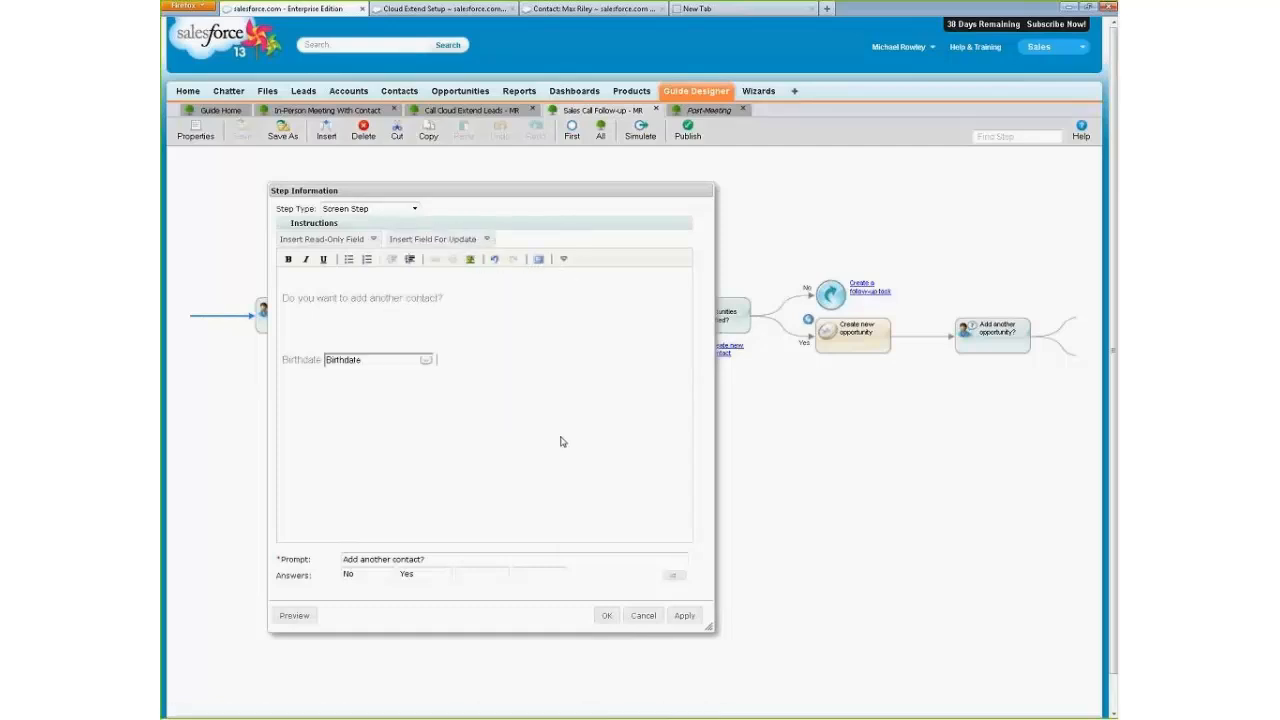
click(478, 239)
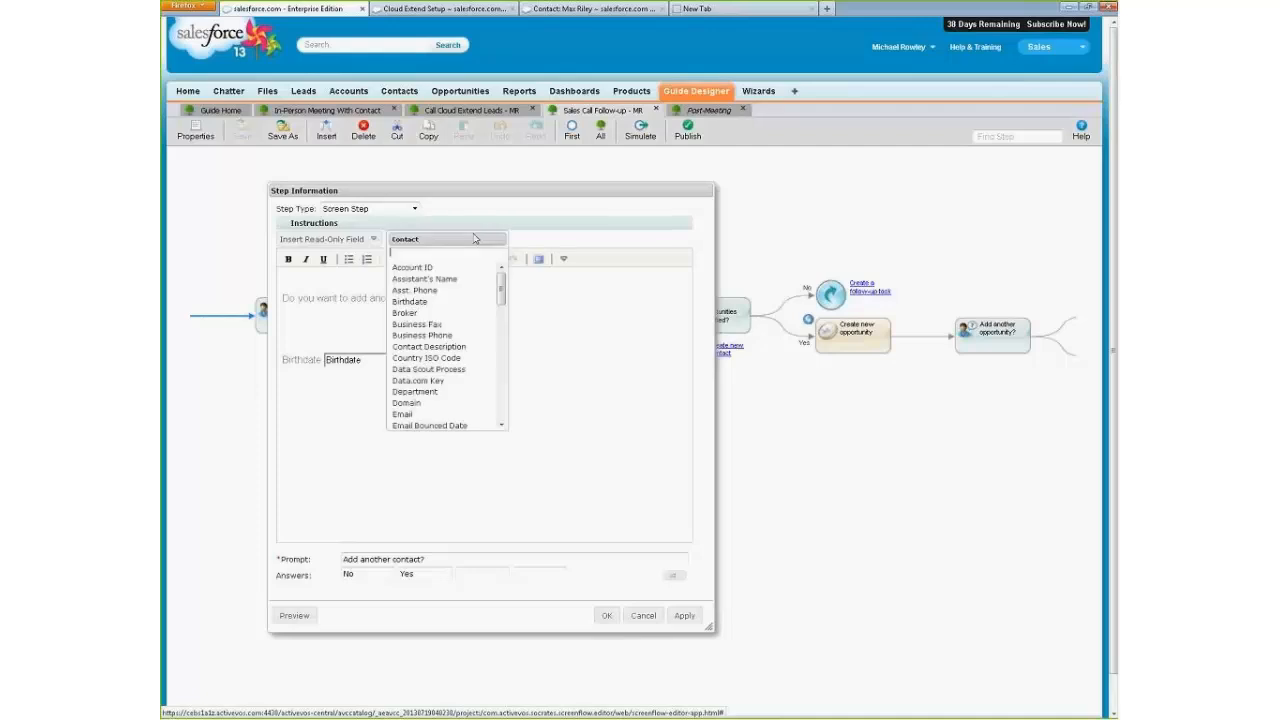
click(426, 392)
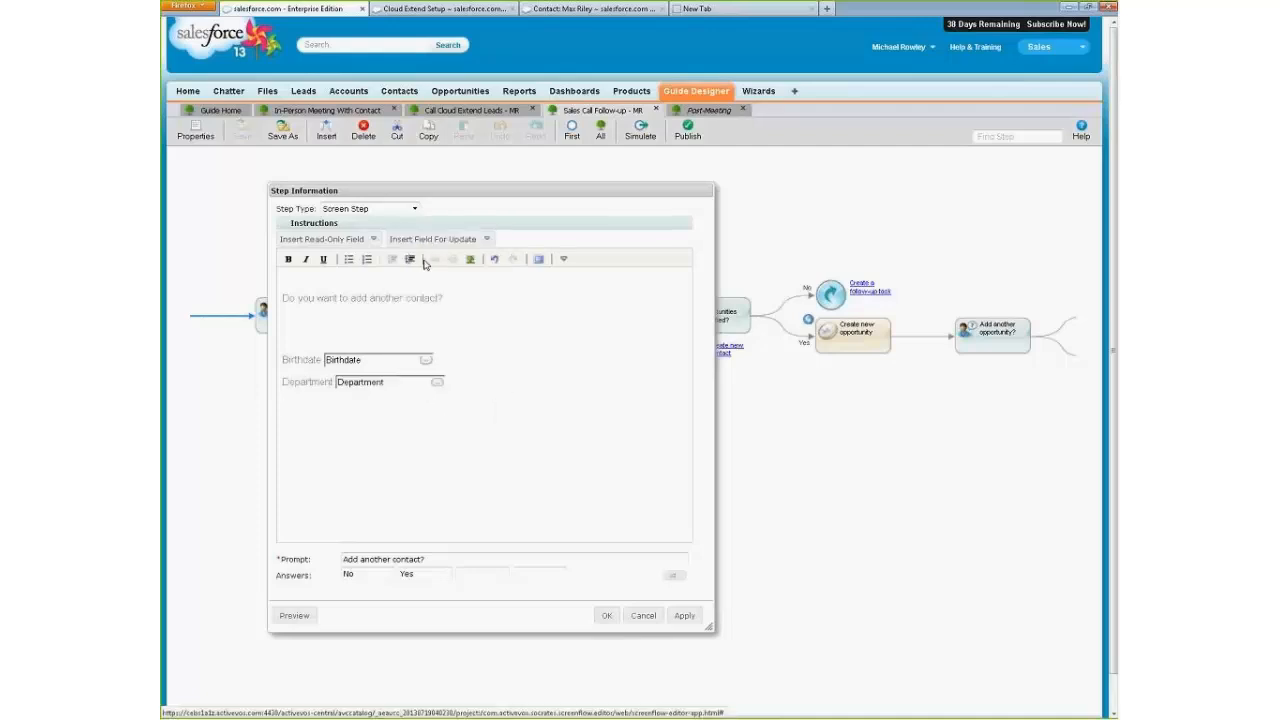
click(429, 240)
click(406, 412)
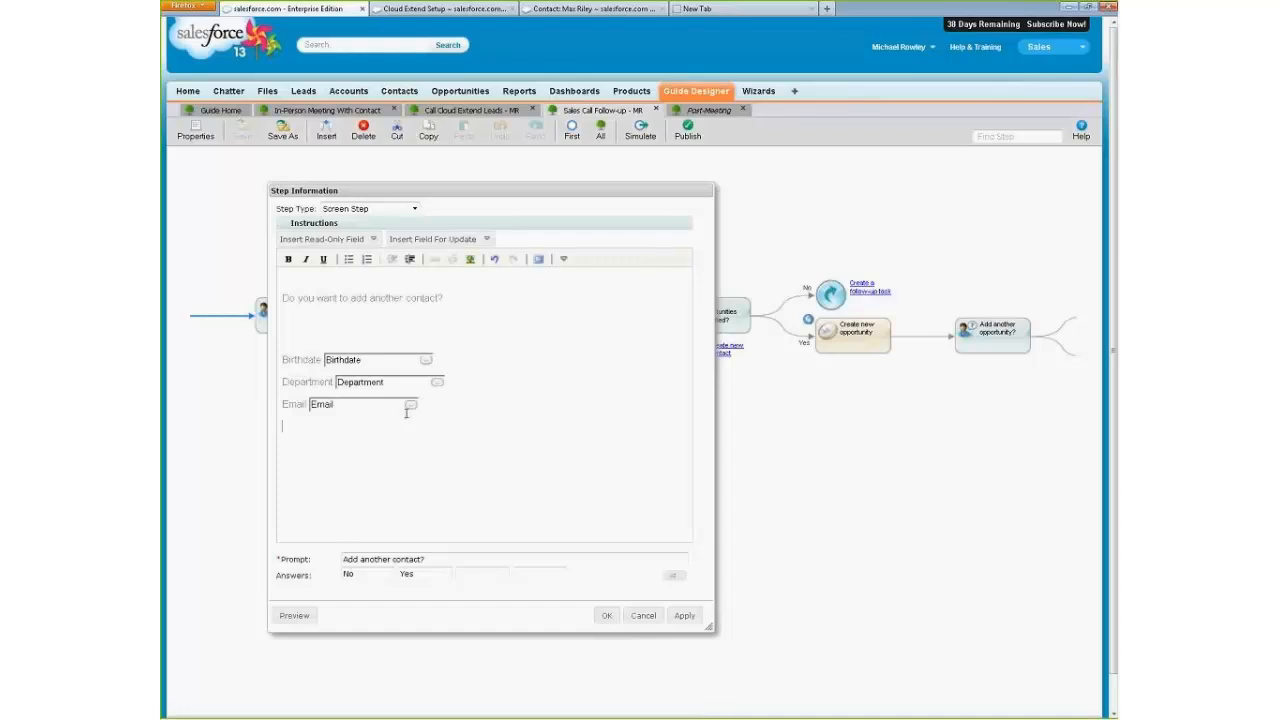
Preview the "Add another contact?" screen to examine the layout of its update fields.
drag(283, 358, 543, 479)
click(544, 472)
click(294, 615)
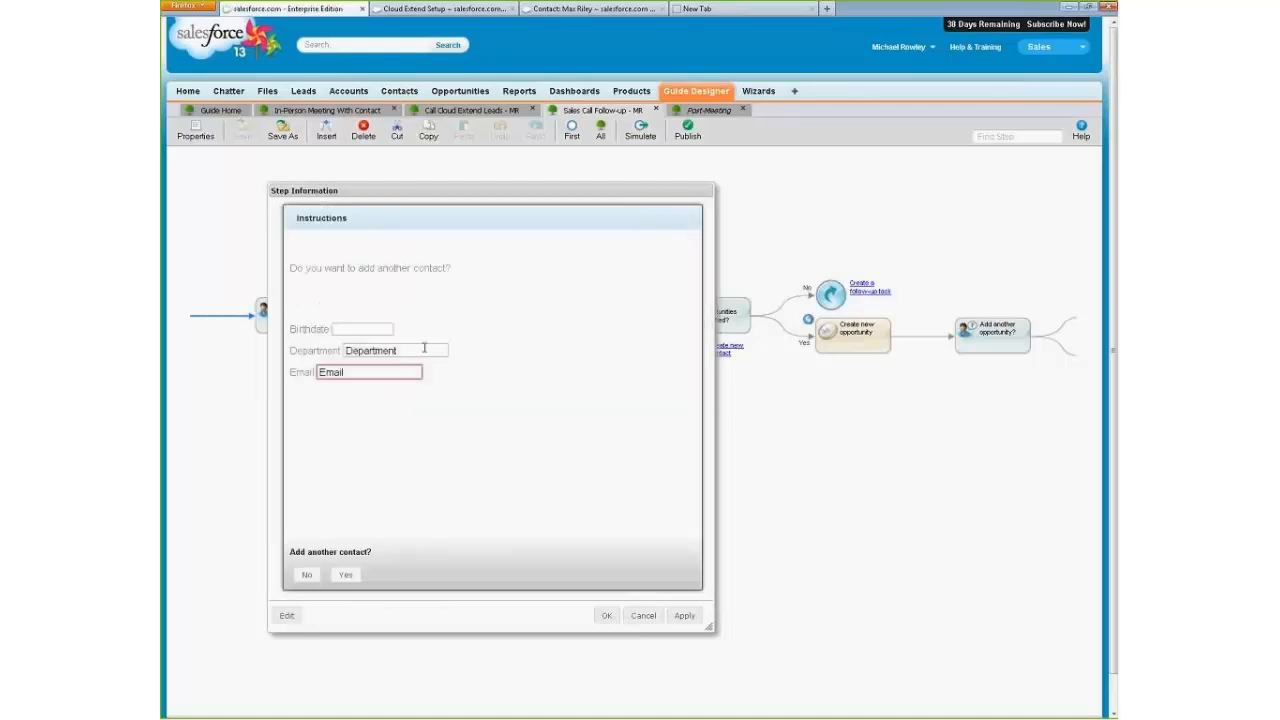
Return to editing the "Add another contact?" instructions and delete the Birthdate, Department and Email update fields.
click(288, 615)
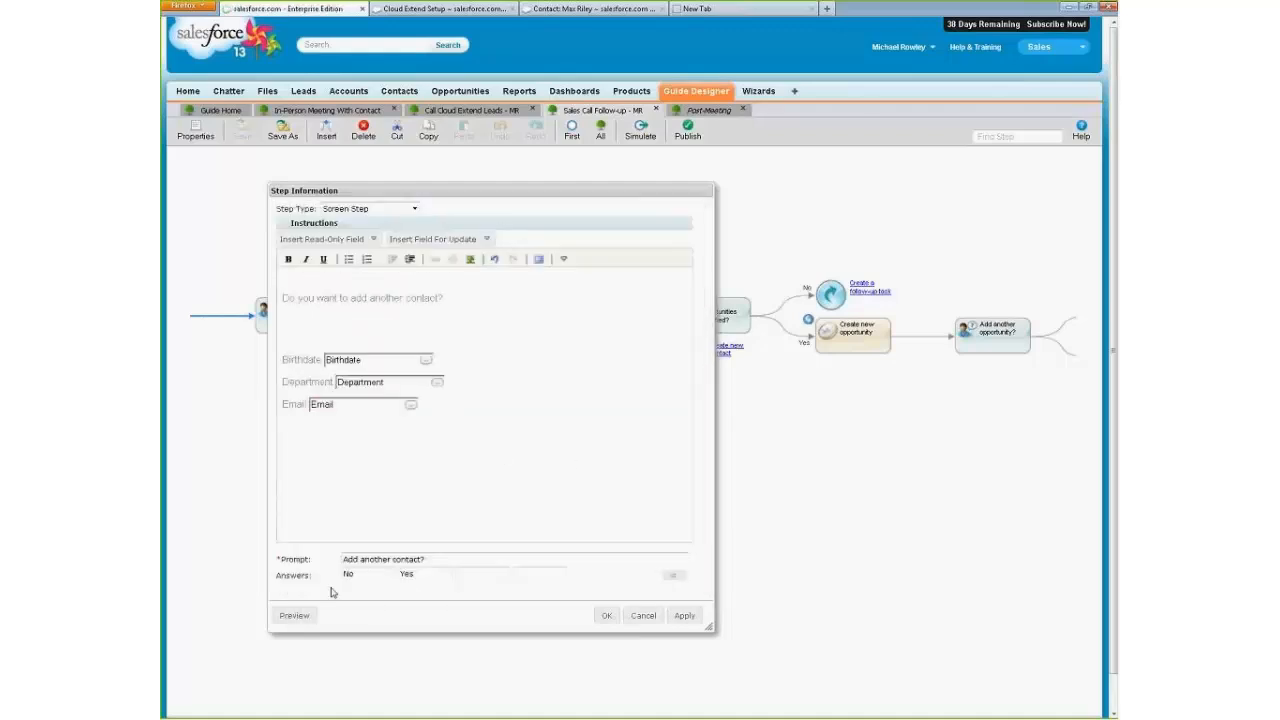
click(291, 336)
drag(290, 341, 606, 503)
key(Delete)
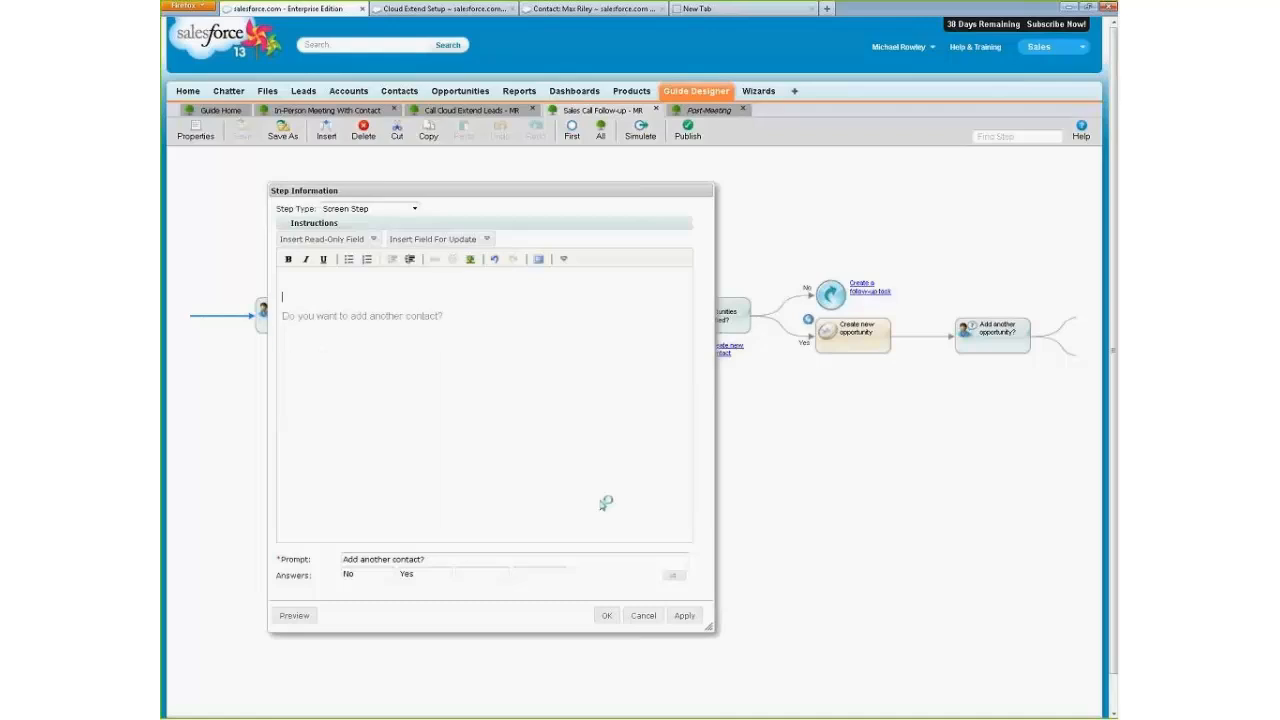
Expand the formatting options and insert a table with 2 columns and 2 rows below the "Do you want to add another contact?" text.
click(563, 260)
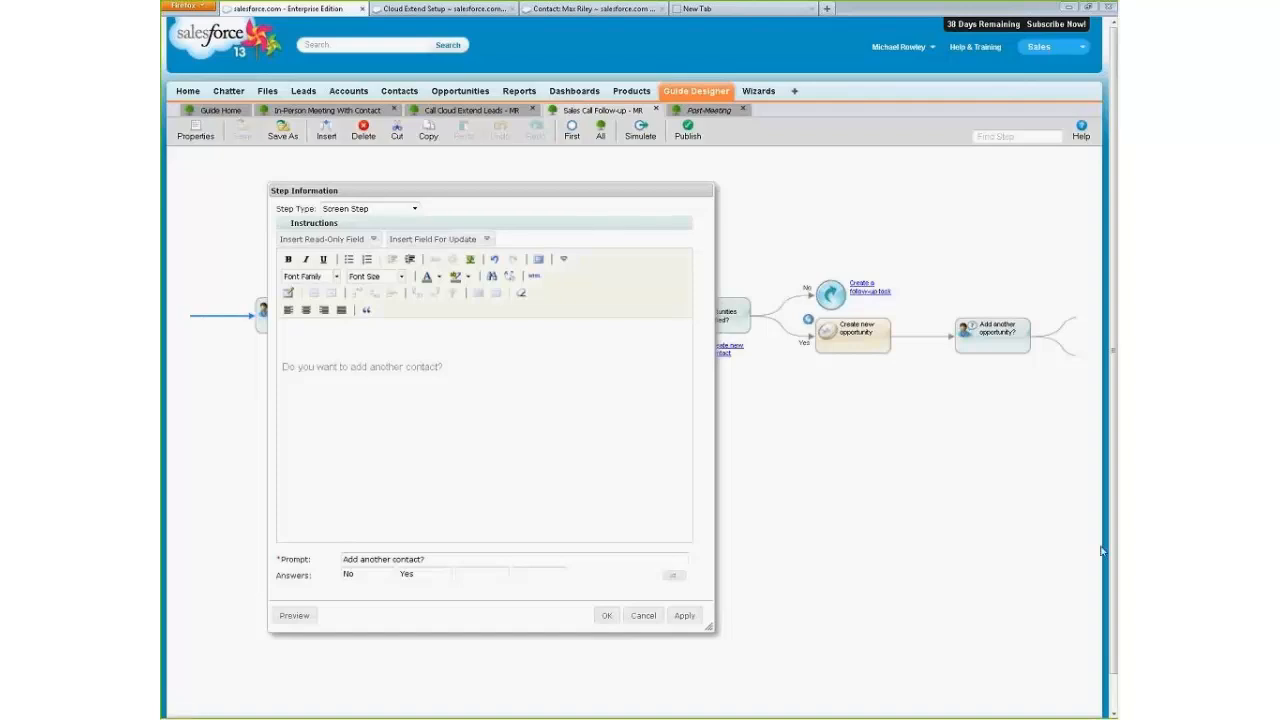
drag(1101, 548, 574, 298)
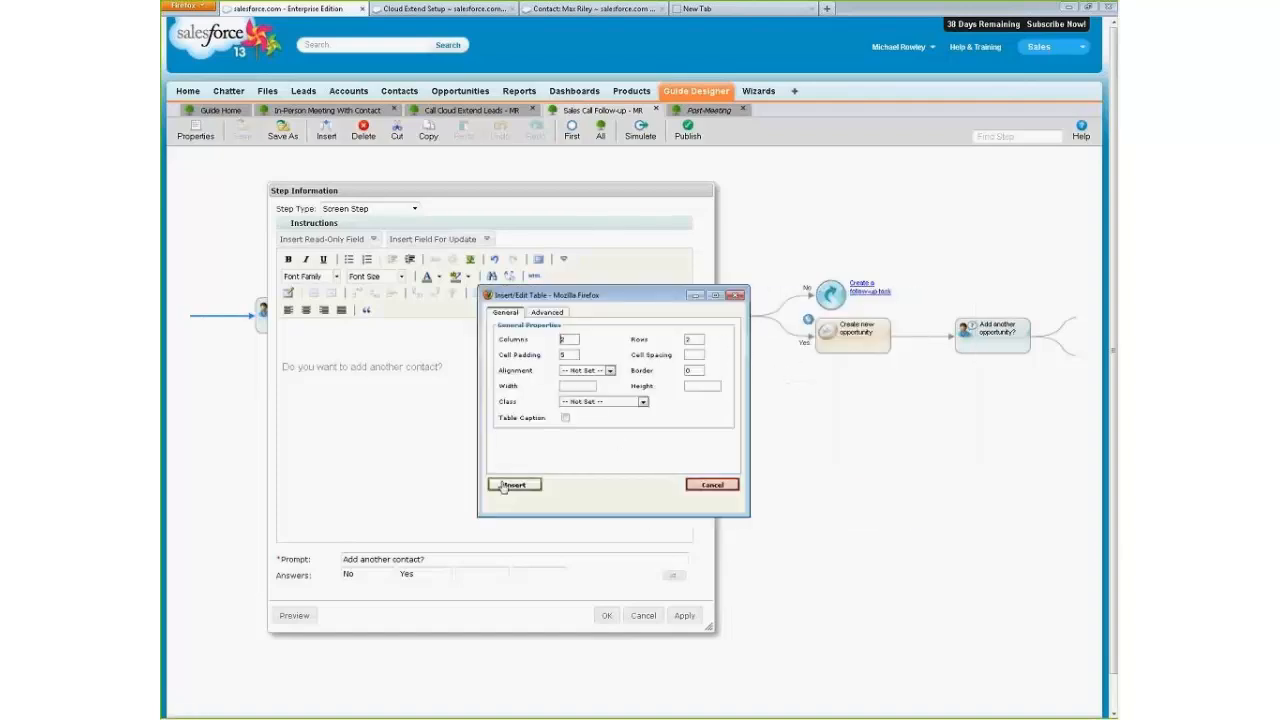
click(506, 490)
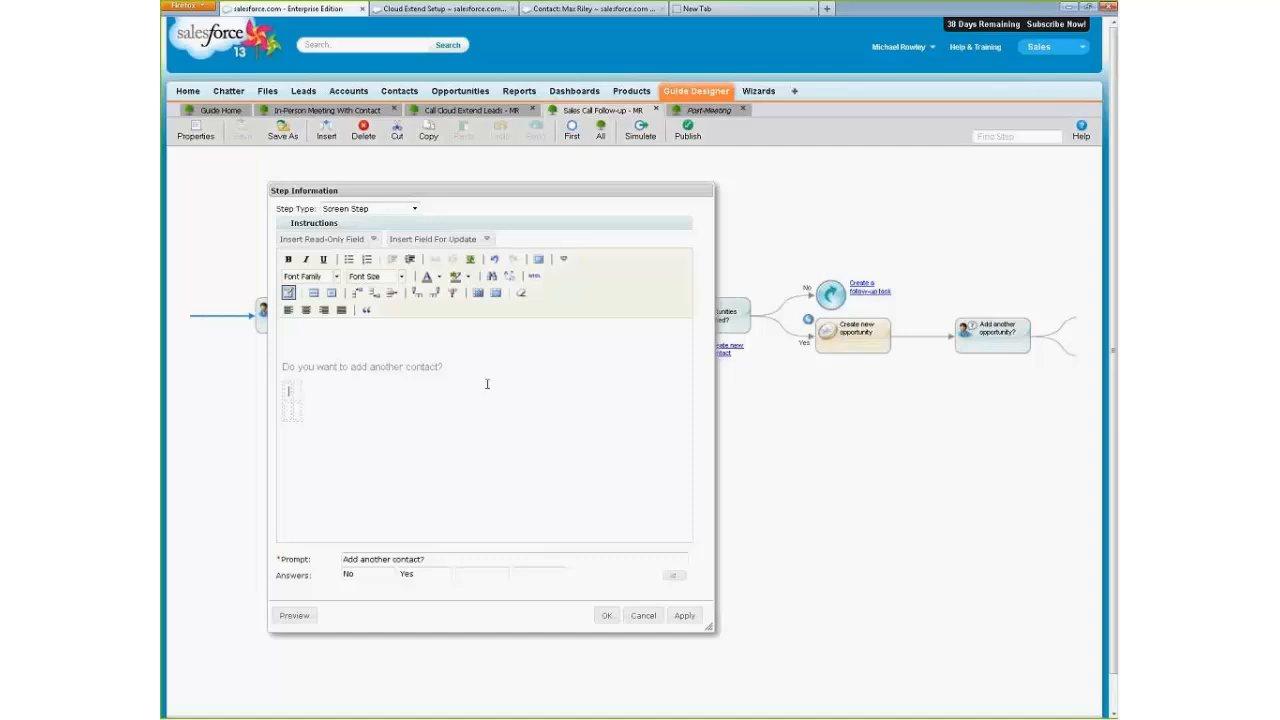
Insert the contact's Department, Email, Broker, Business Phone and Data.com Key as update fields in the table.
click(486, 240)
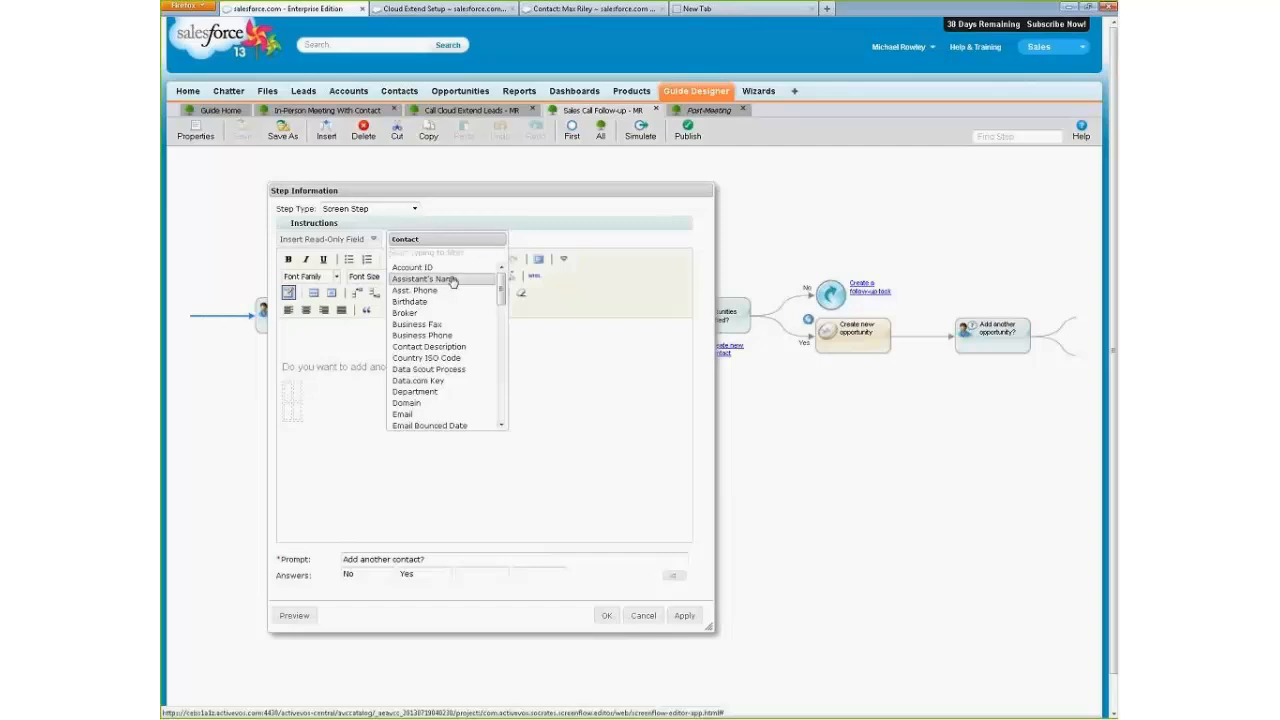
click(414, 391)
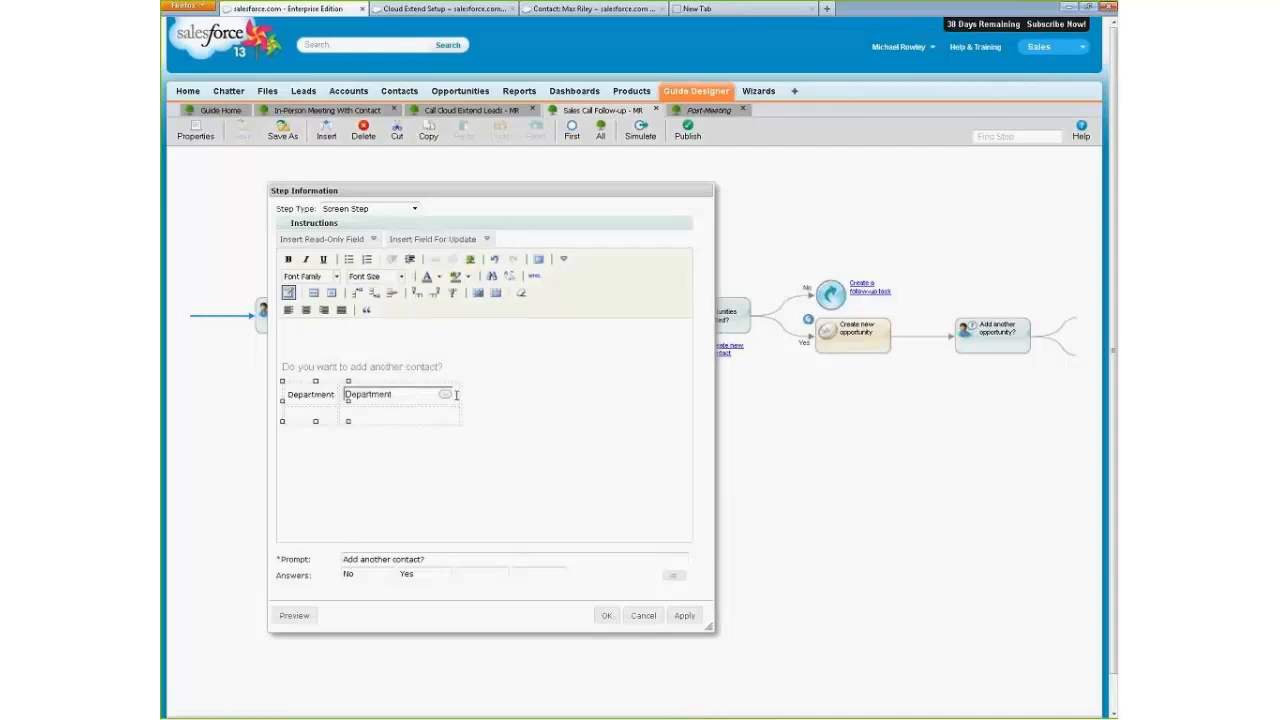
click(449, 237)
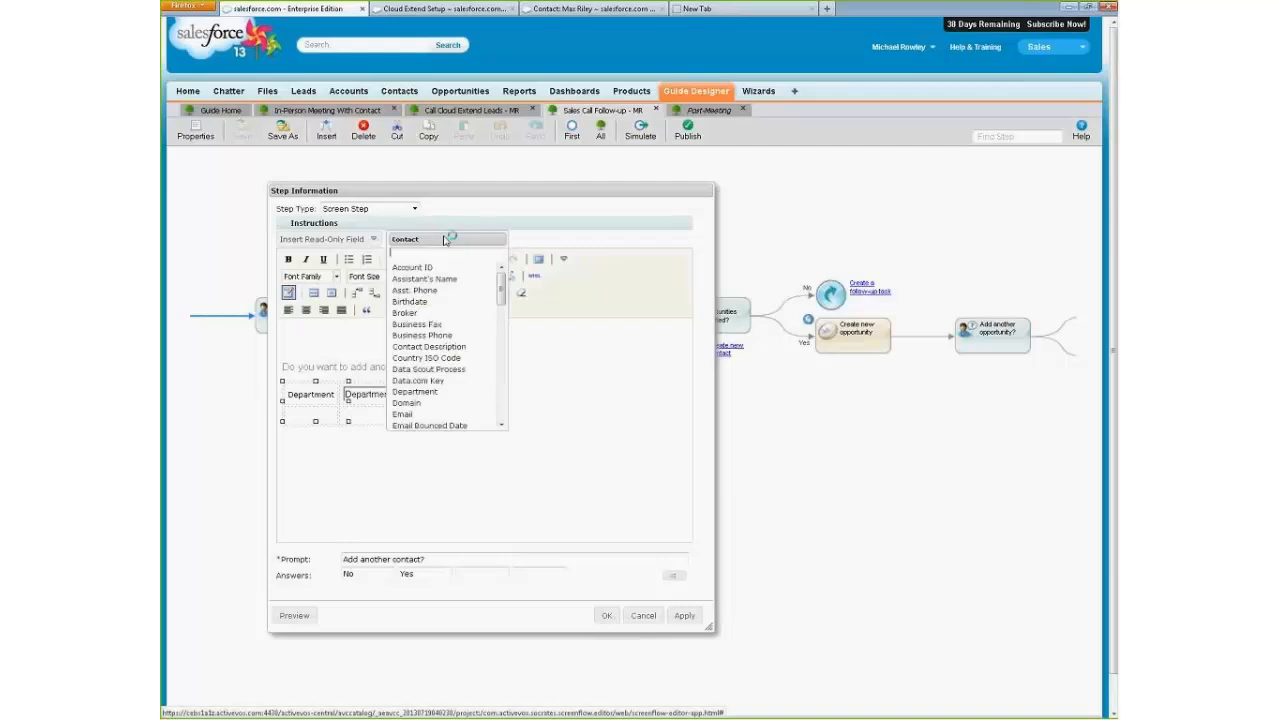
click(401, 414)
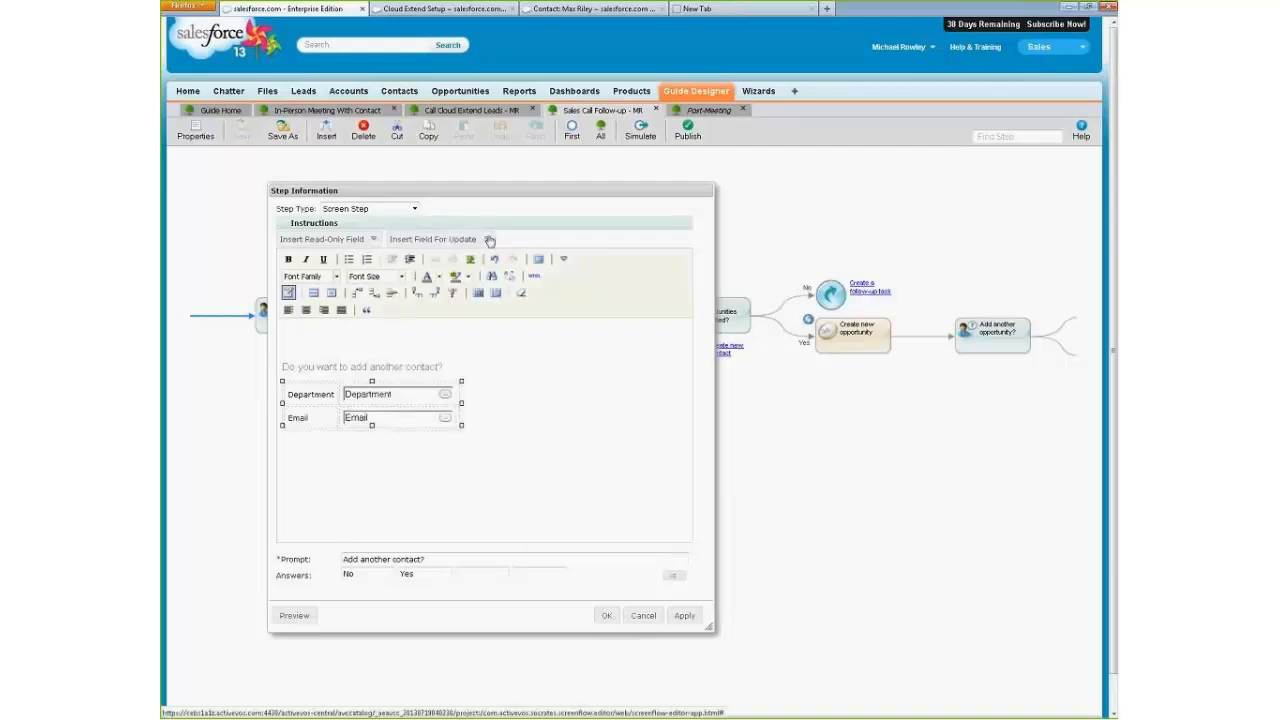
click(487, 240)
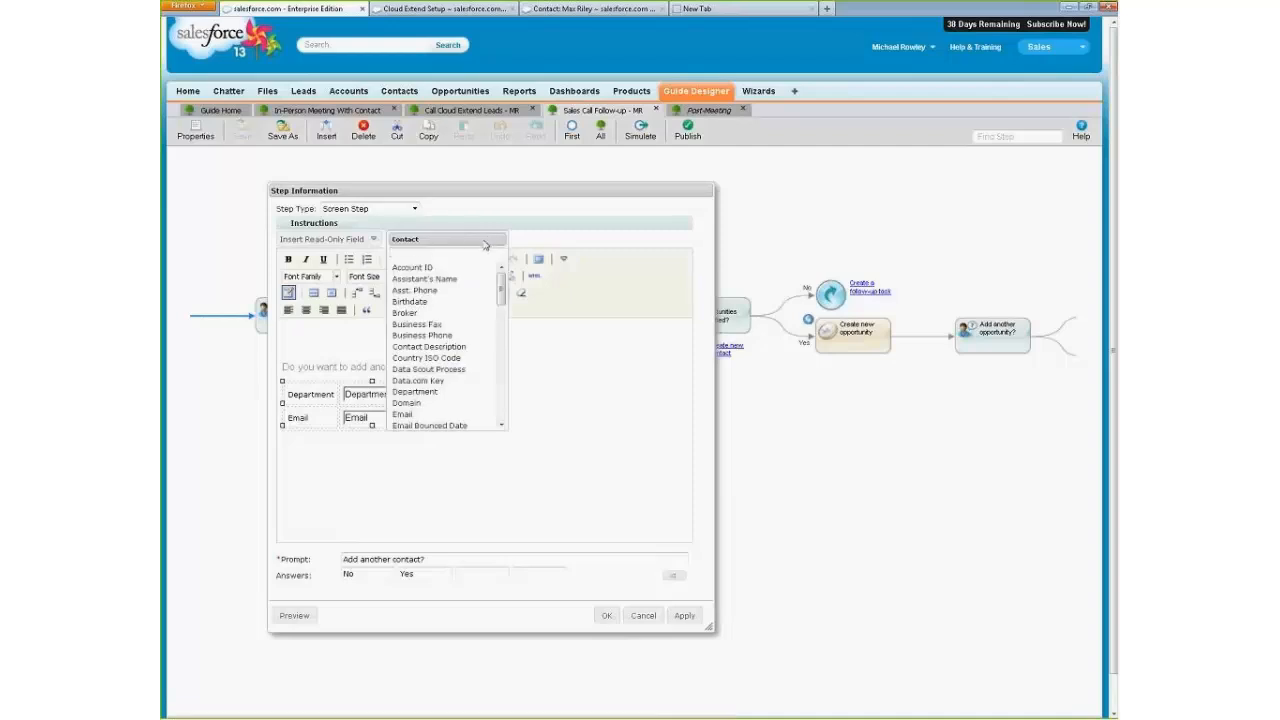
click(431, 316)
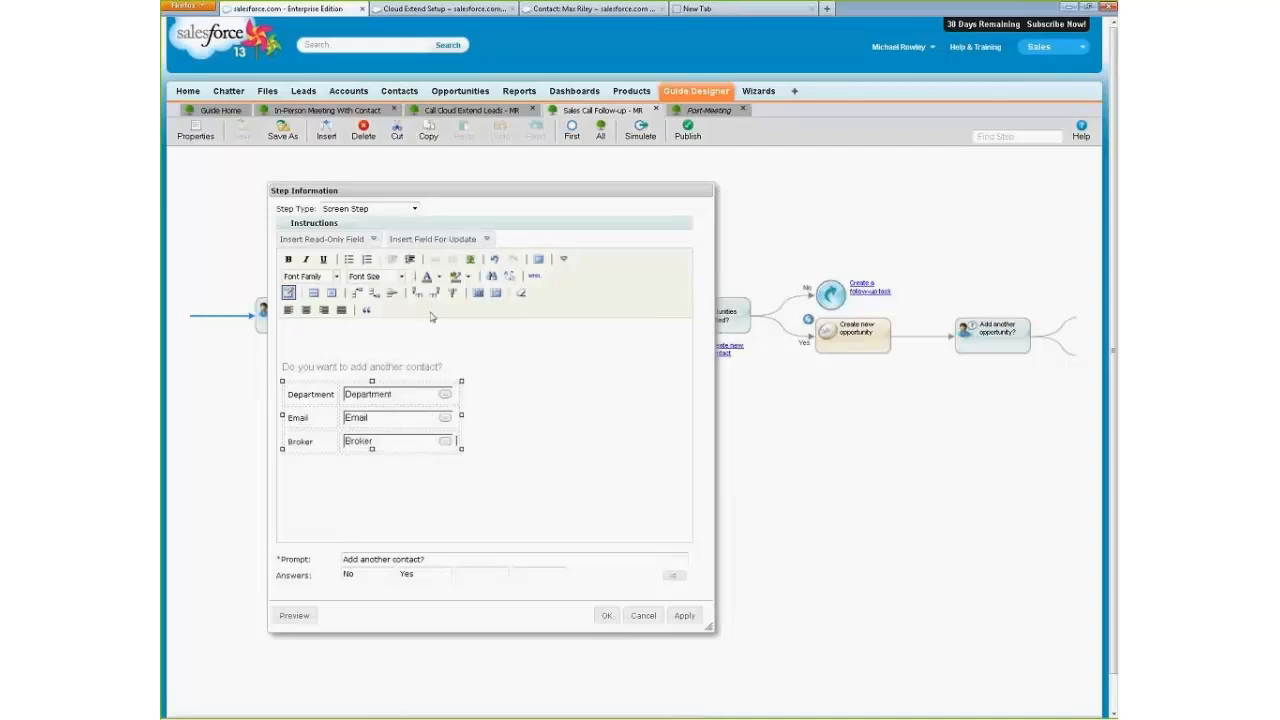
click(450, 240)
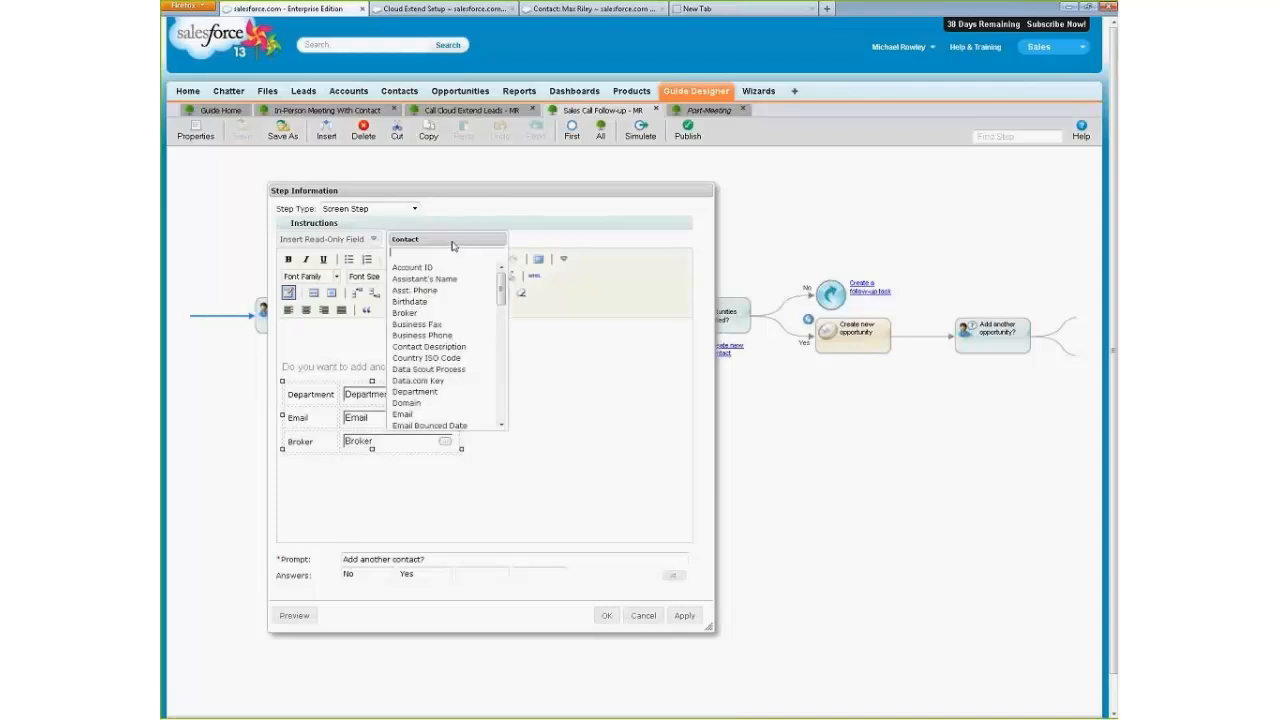
click(482, 335)
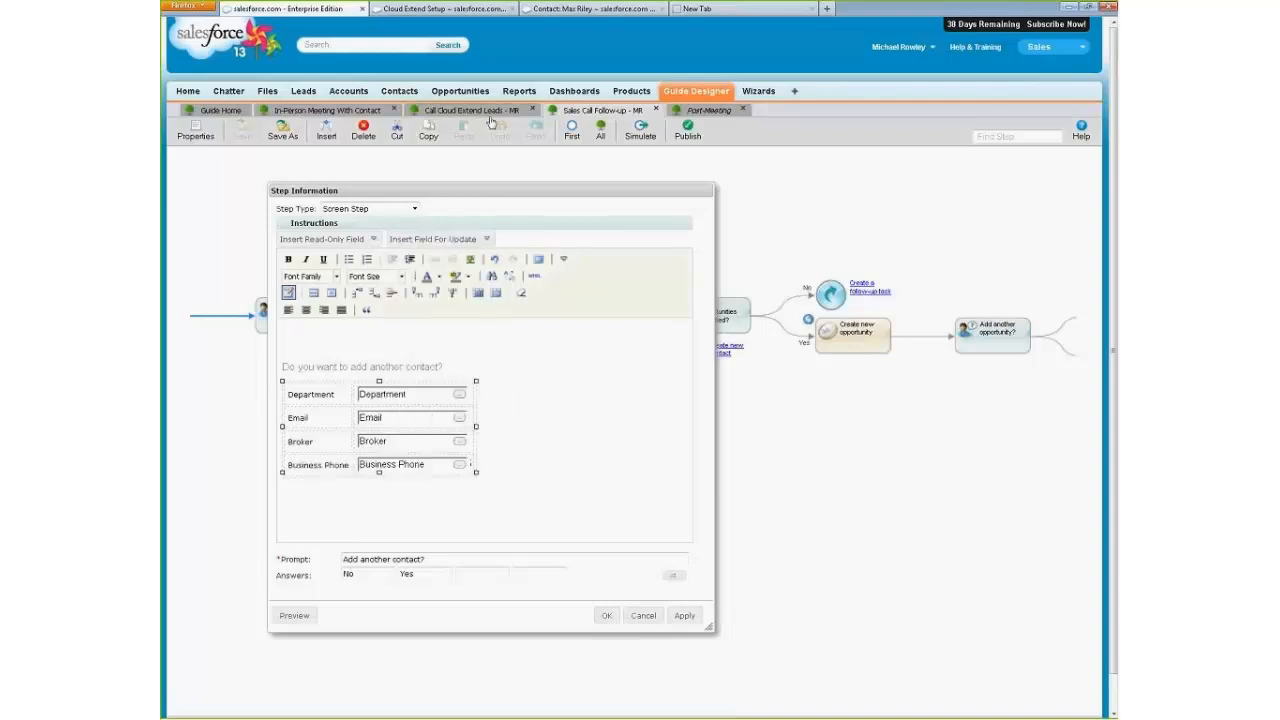
click(467, 243)
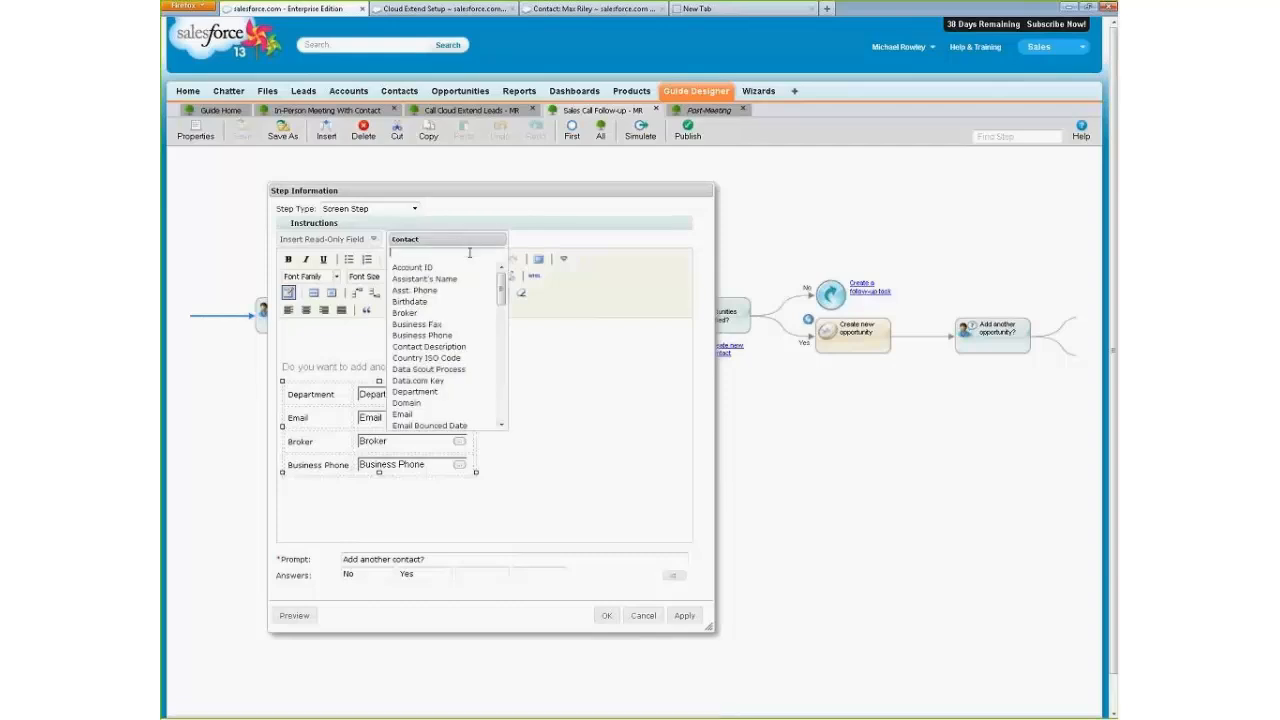
click(463, 384)
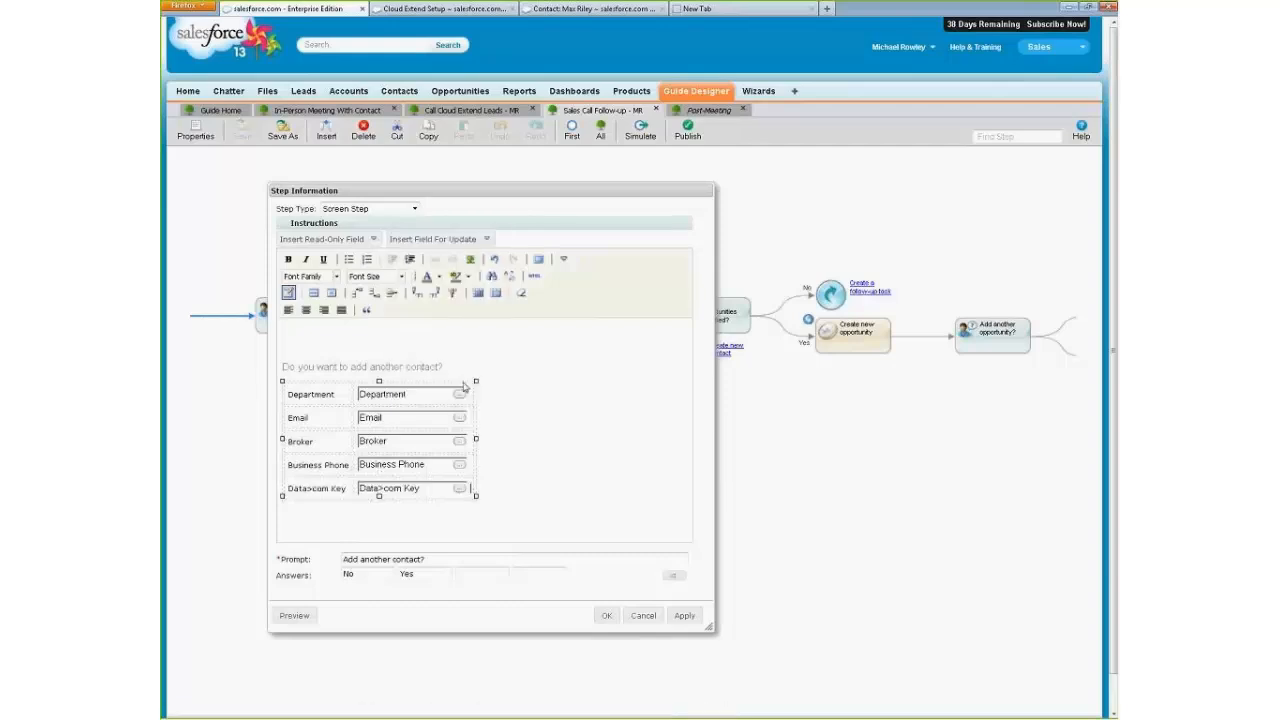
Preview the aligned update fields on the "Add another contact?" screen, and cancel the step changes.
click(295, 615)
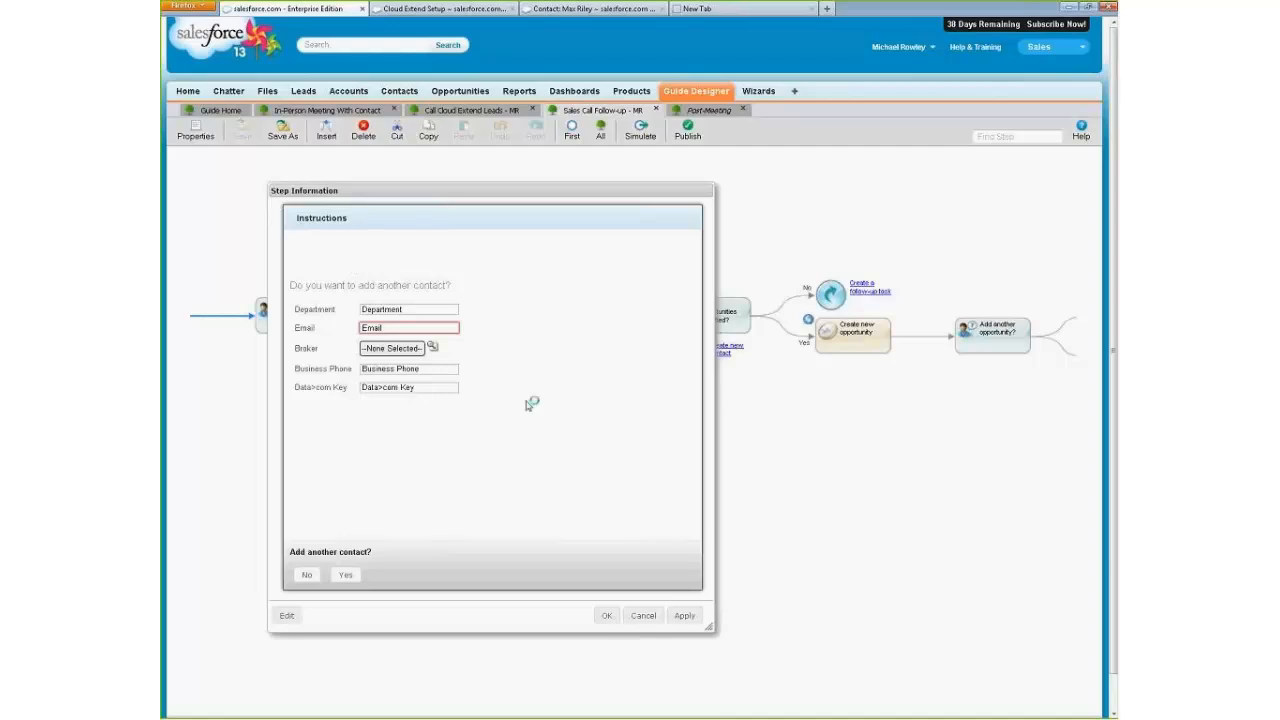
click(292, 617)
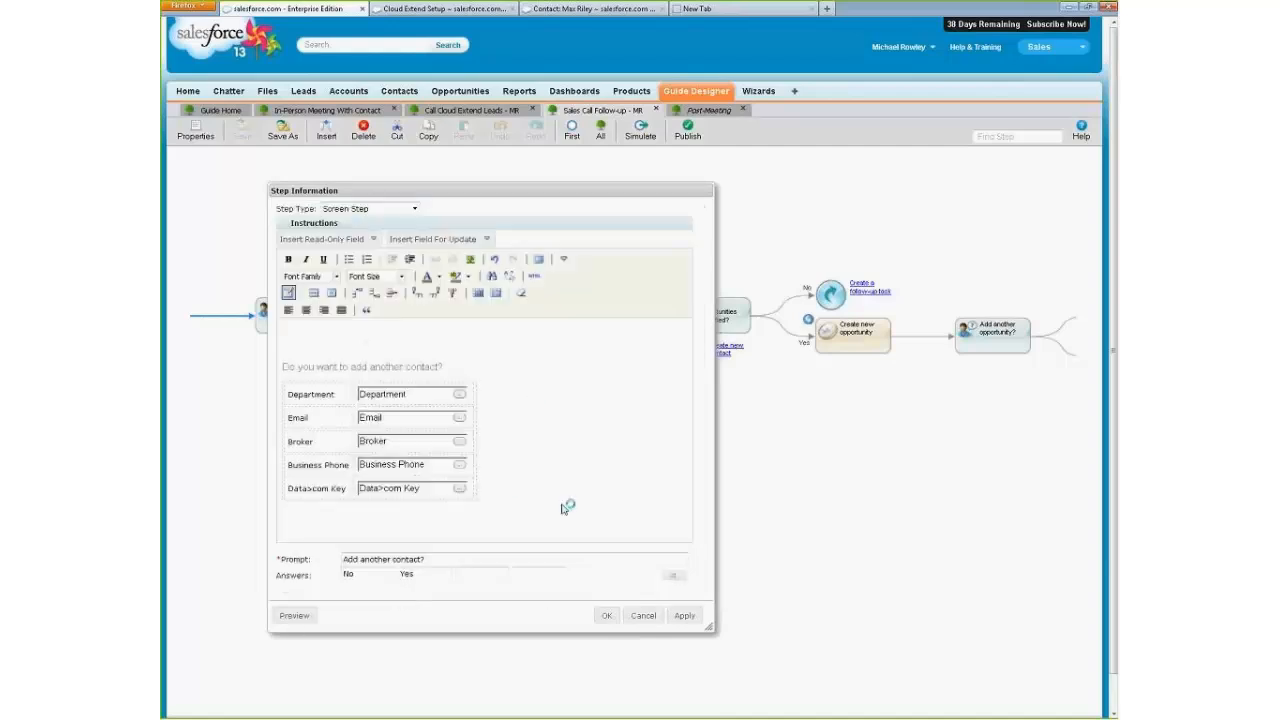
click(645, 616)
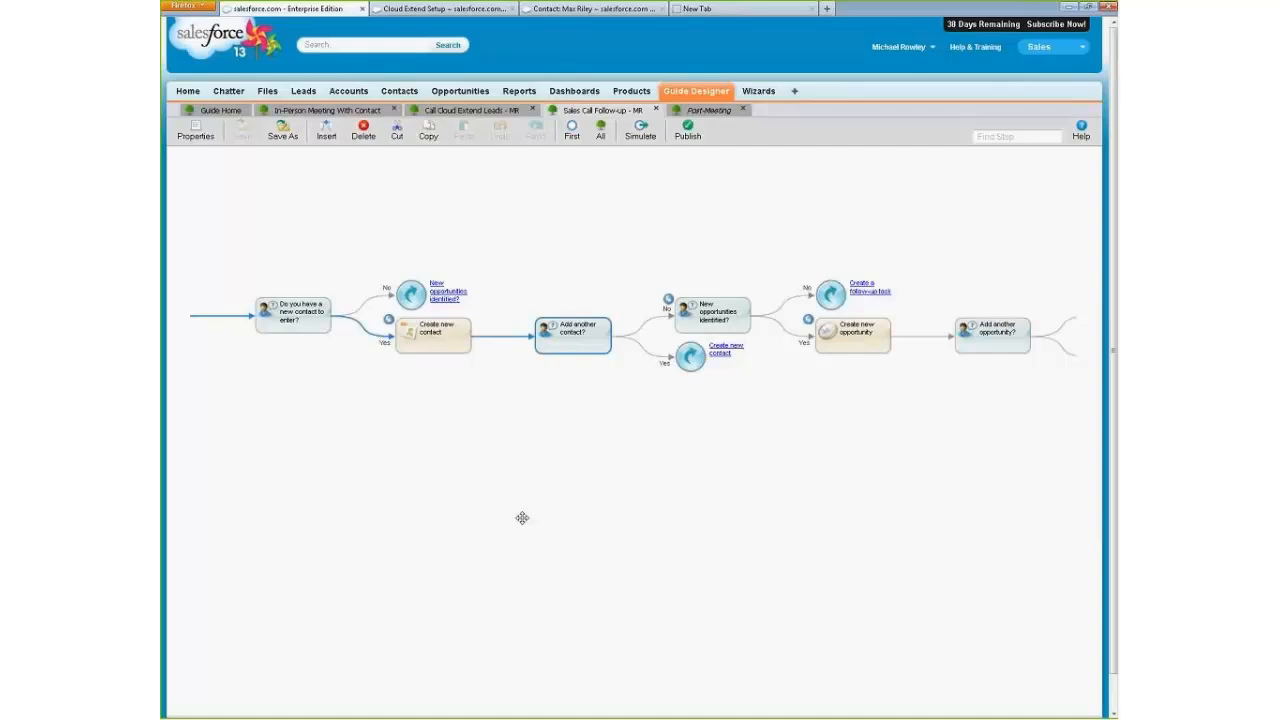
In the Call Cloud Extend Leads guide, examine which object list the Call Leads embedded guide step runs on.
click(470, 110)
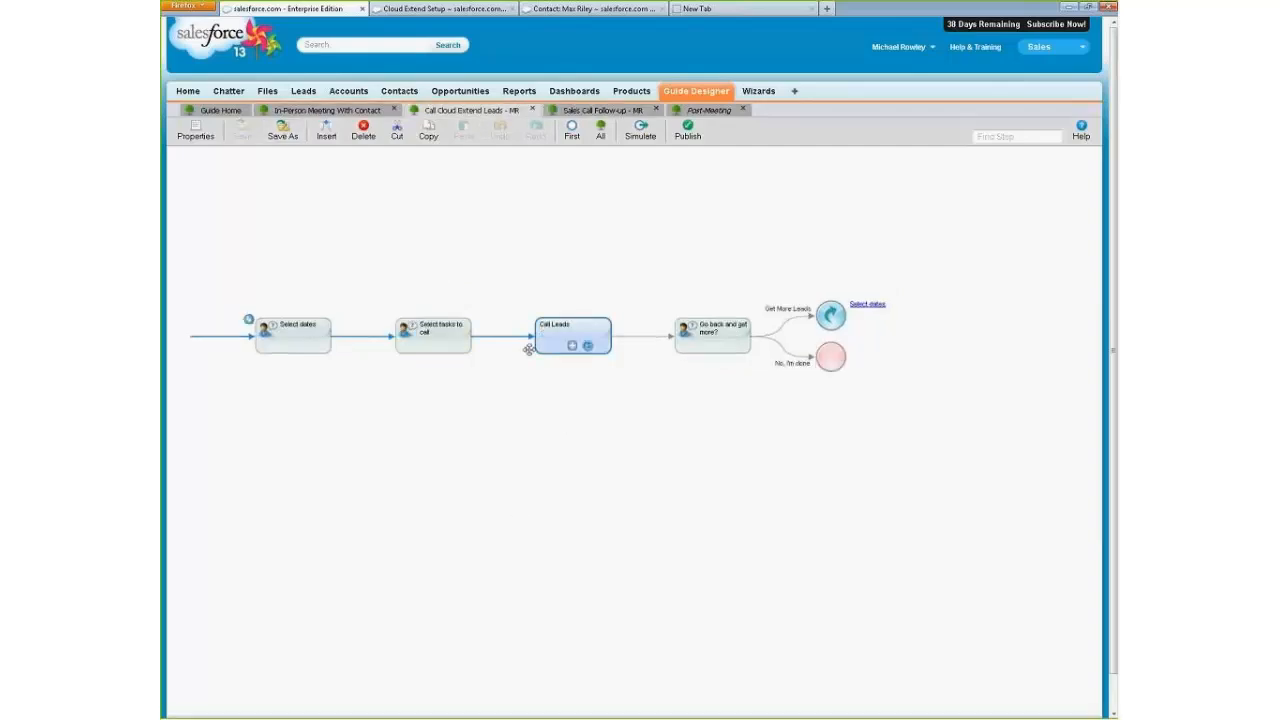
double_click(542, 349)
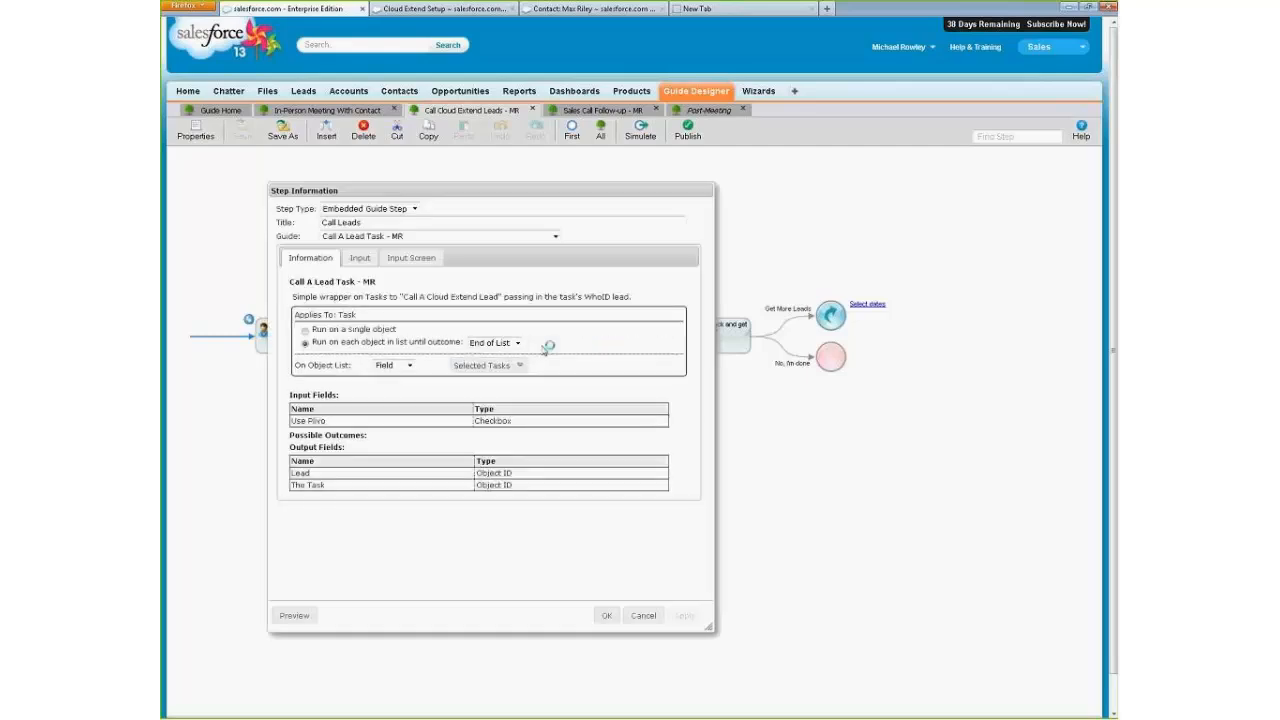
click(640, 615)
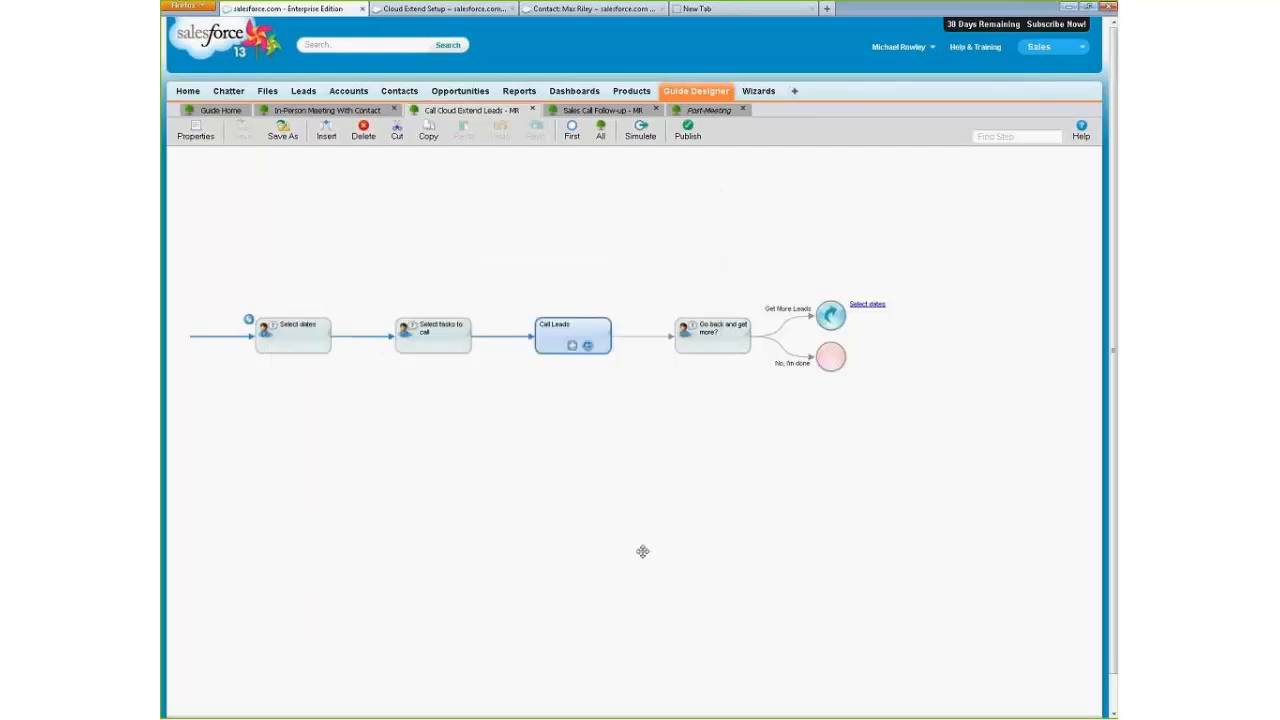
double_click(546, 343)
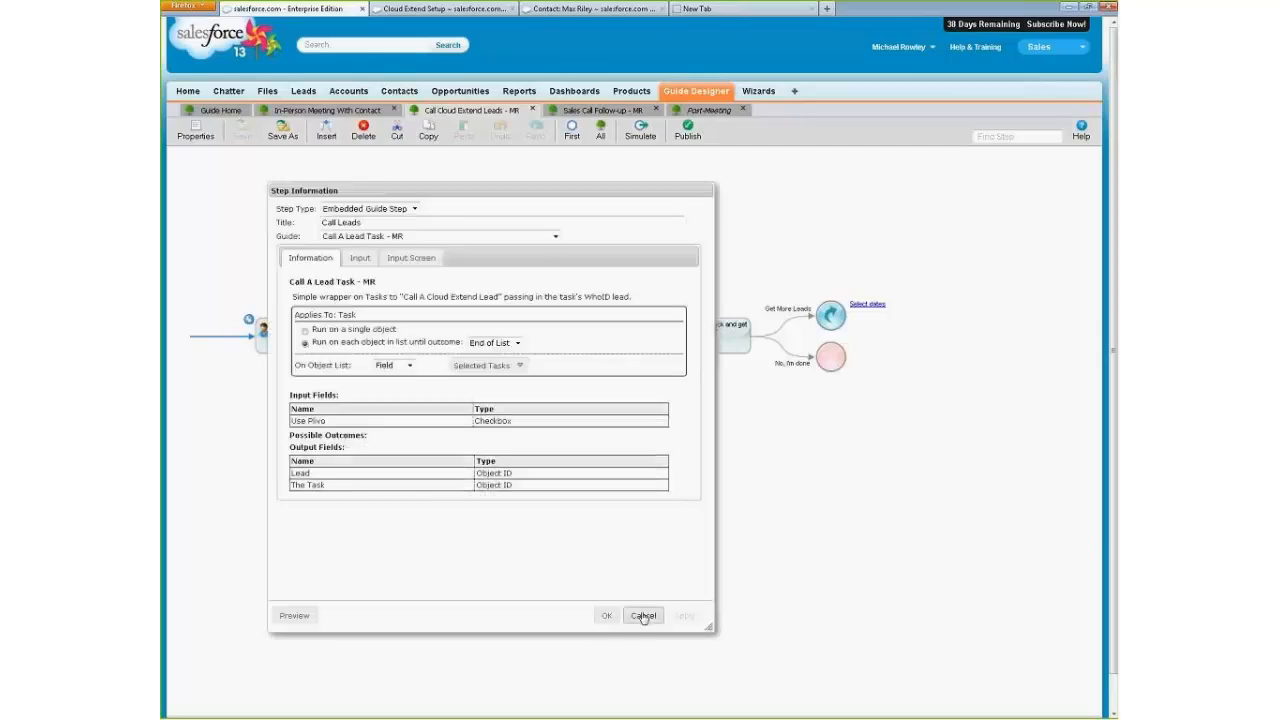
click(644, 614)
Preview the "Select tasks to call" screen to examine its subject filter and selectable task list.
double_click(595, 347)
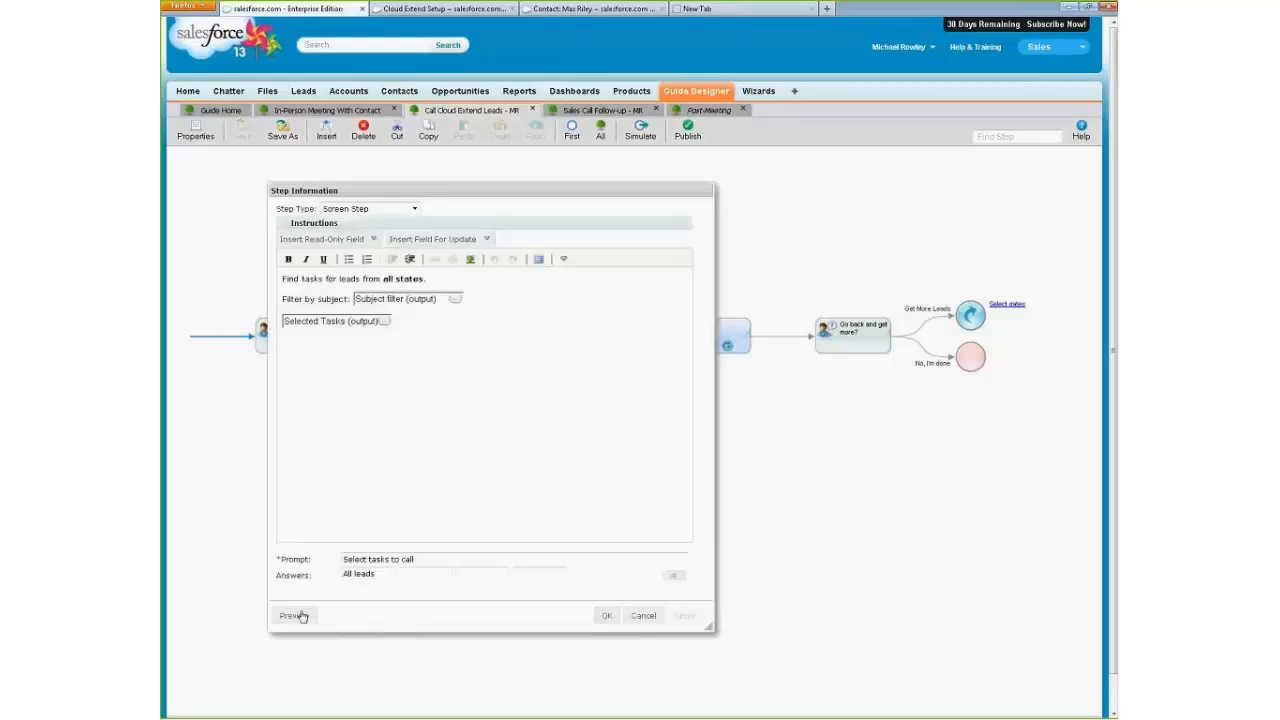
click(293, 615)
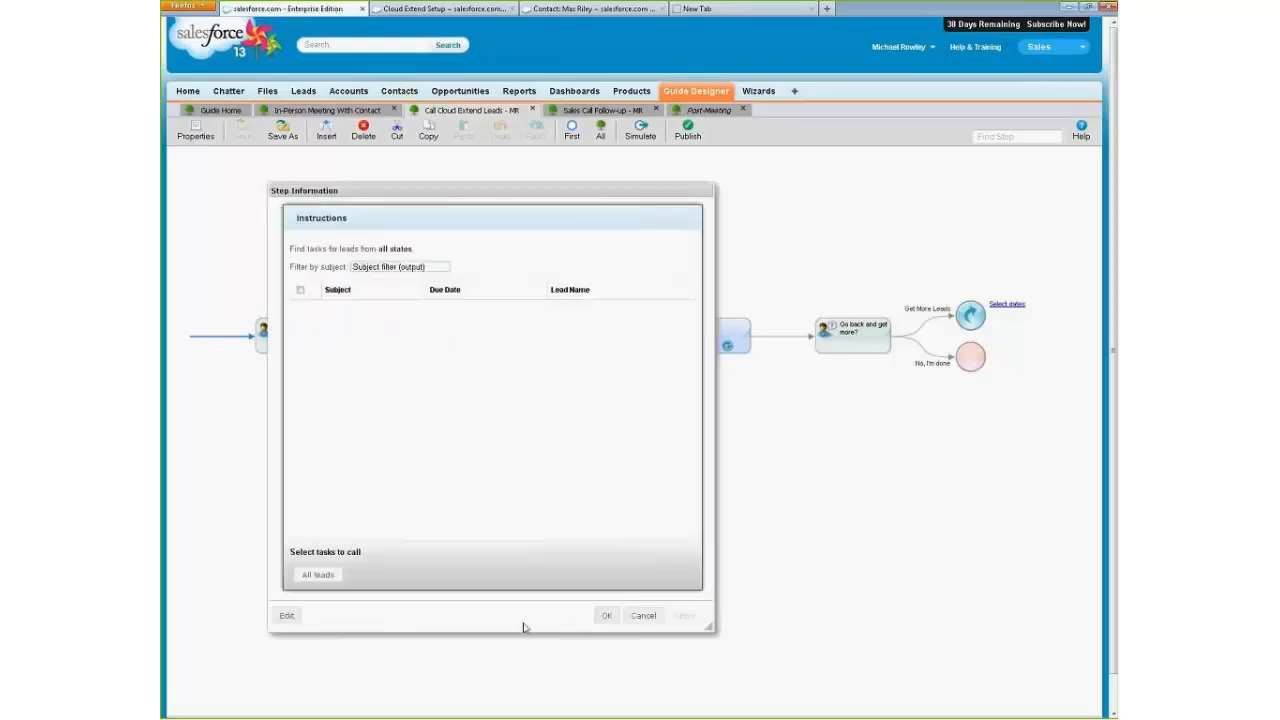
click(643, 615)
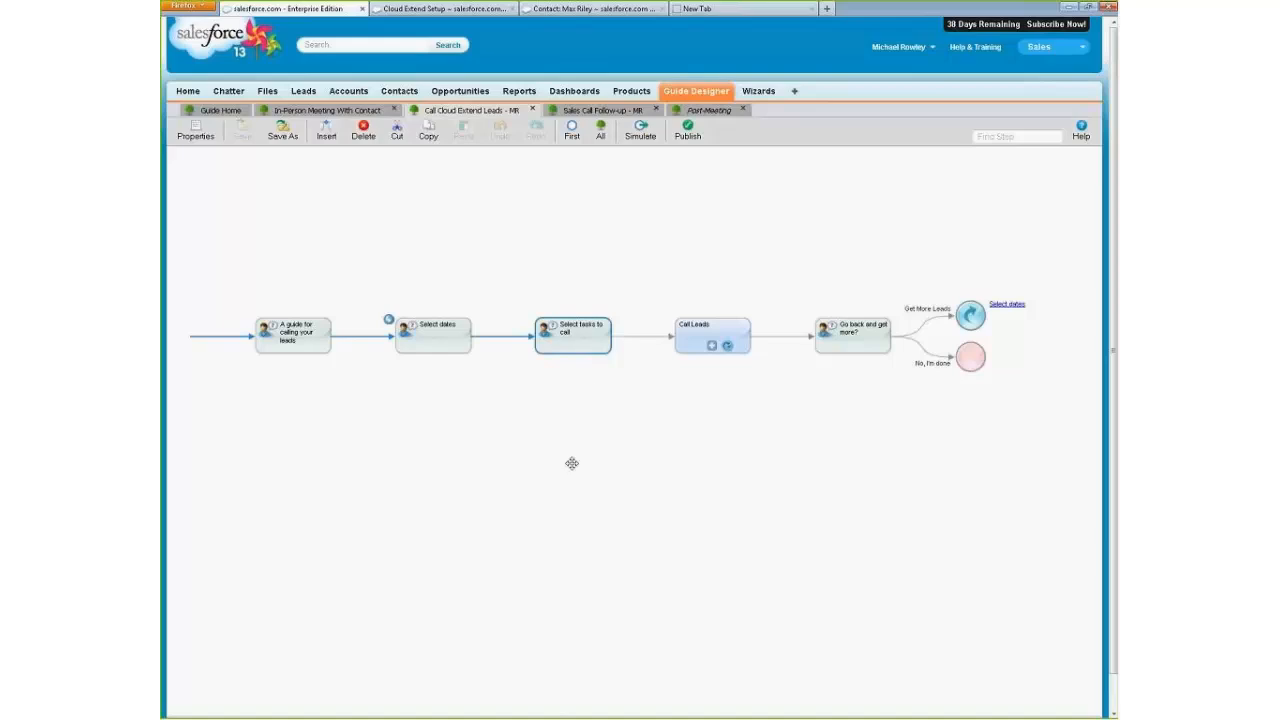
Examine the Selected Tasks output field among the guide fields in the guide's properties.
click(196, 131)
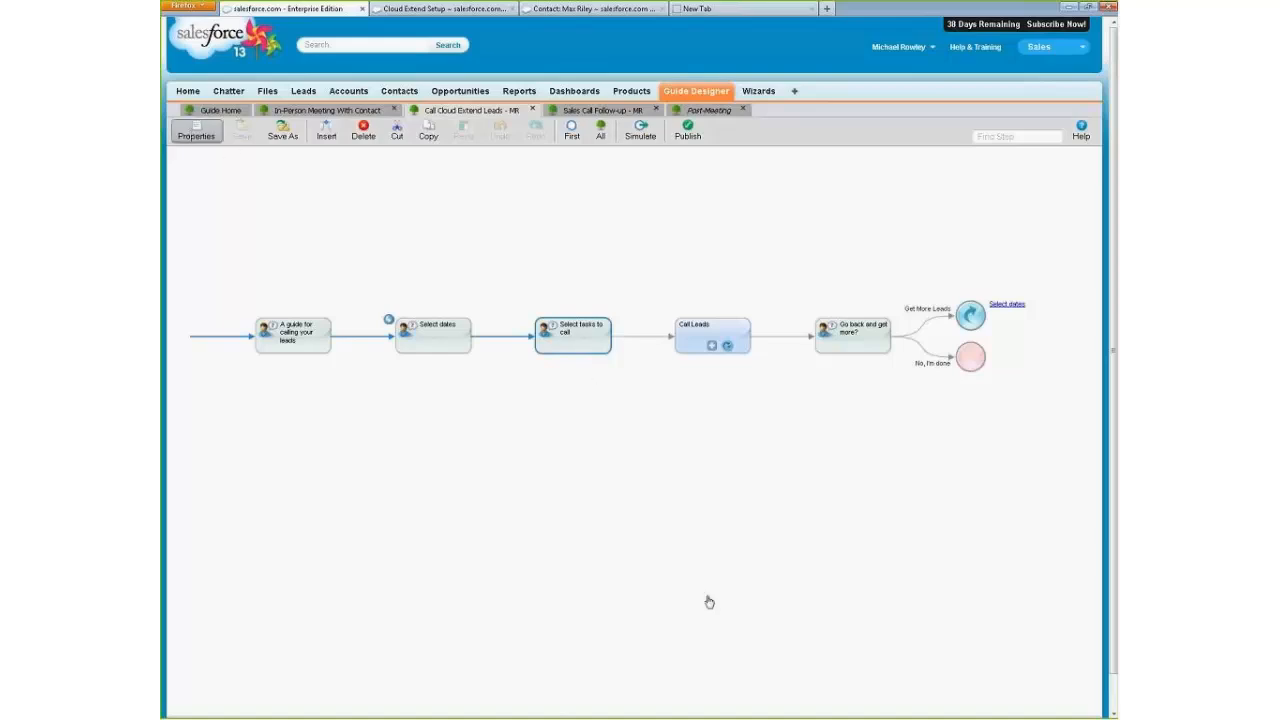
click(614, 317)
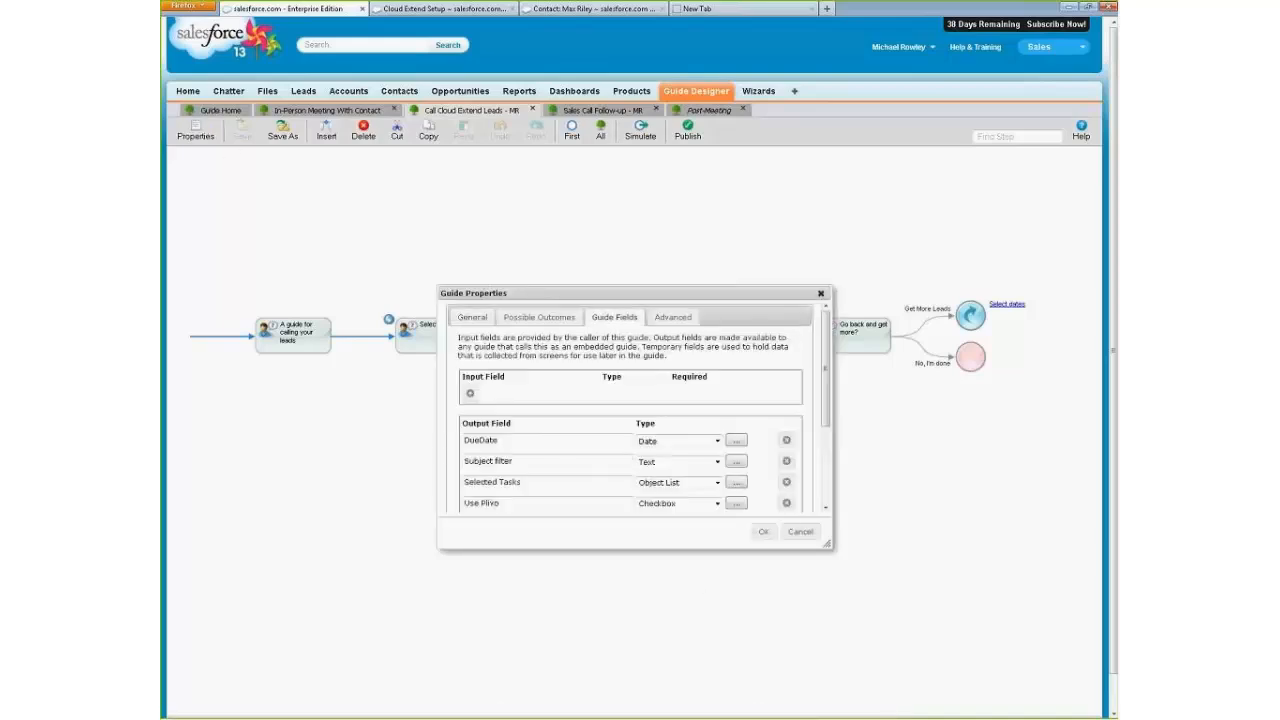
scroll(700, 480, down, 3)
click(548, 393)
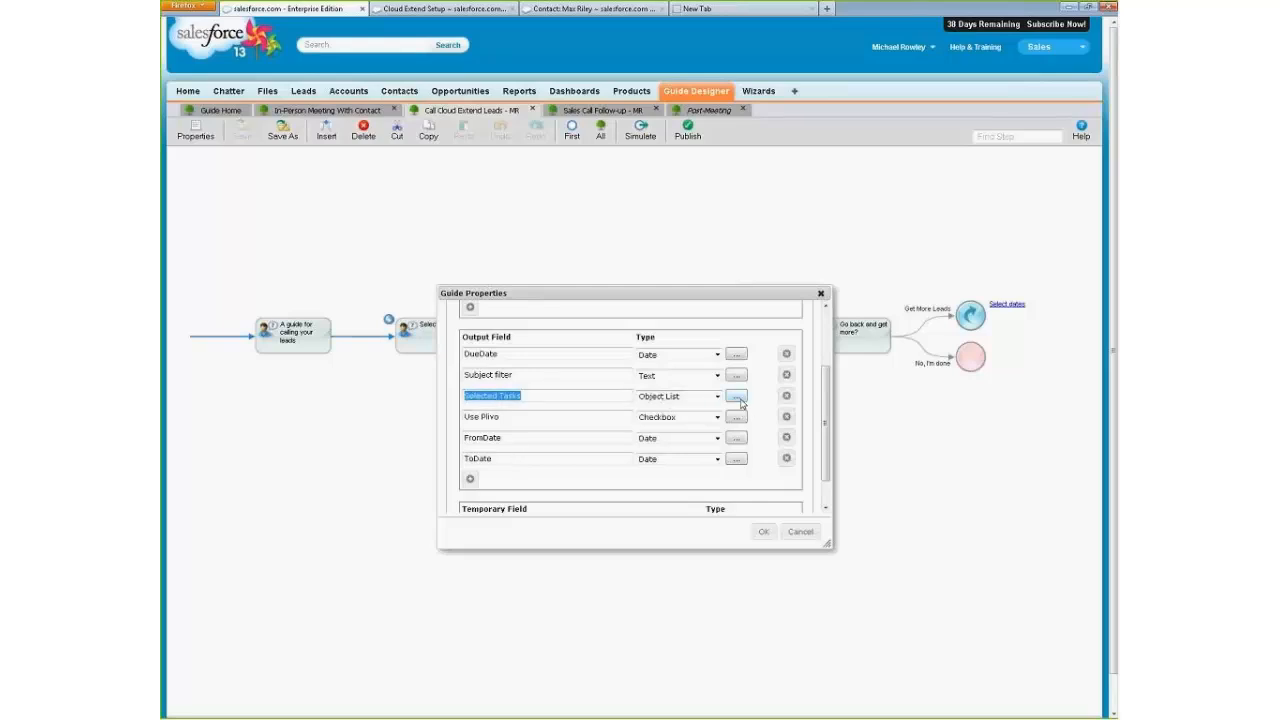
click(800, 531)
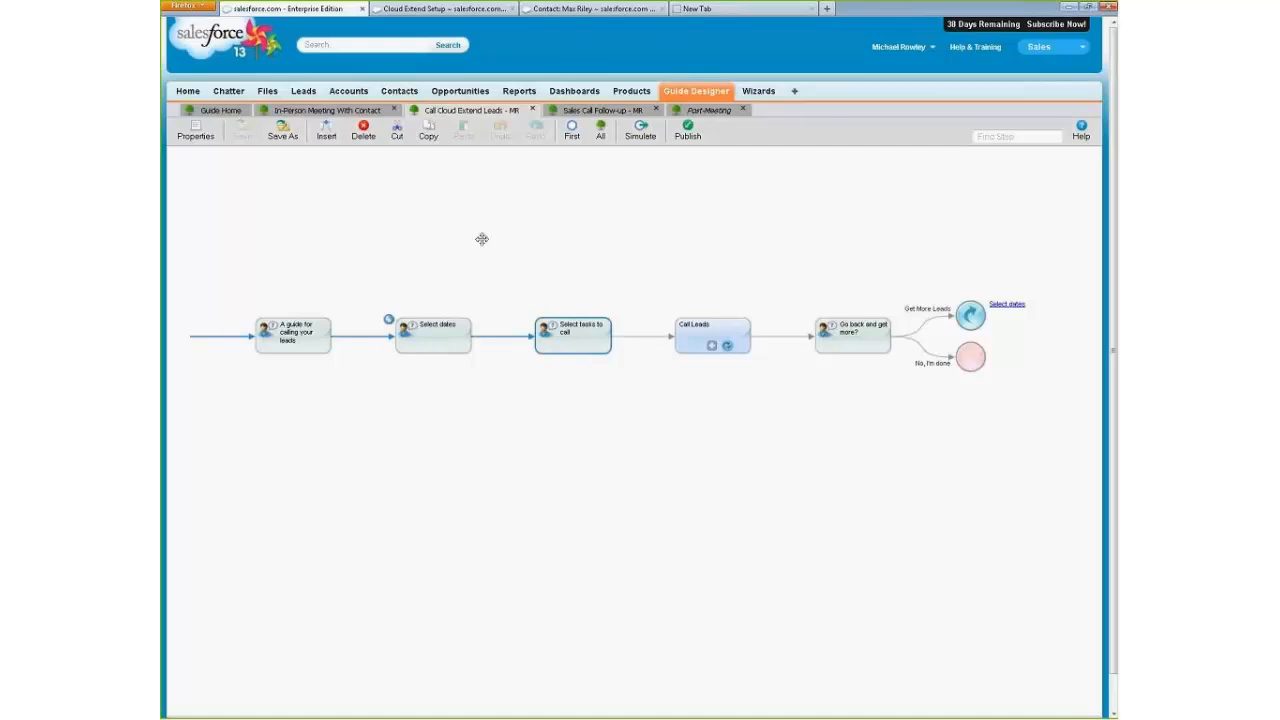
Switch the Call Leads embedded guide step's object list source to List.
click(682, 346)
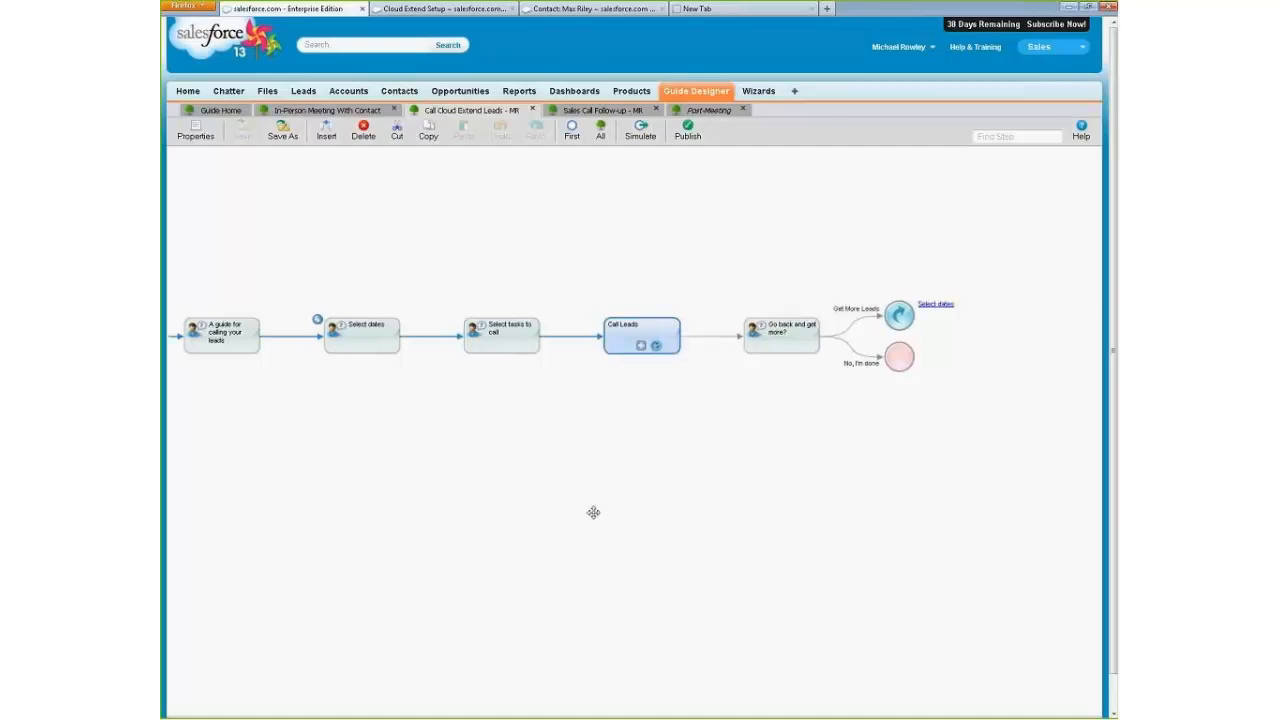
double_click(552, 349)
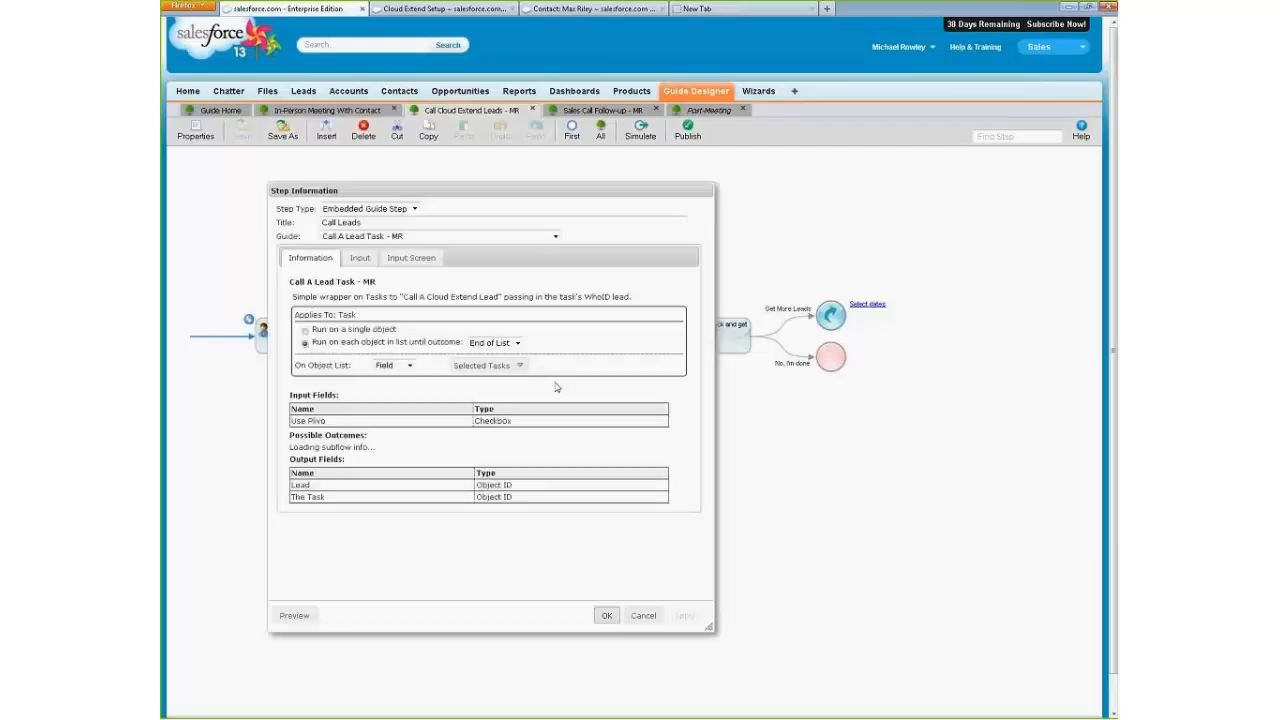
click(393, 365)
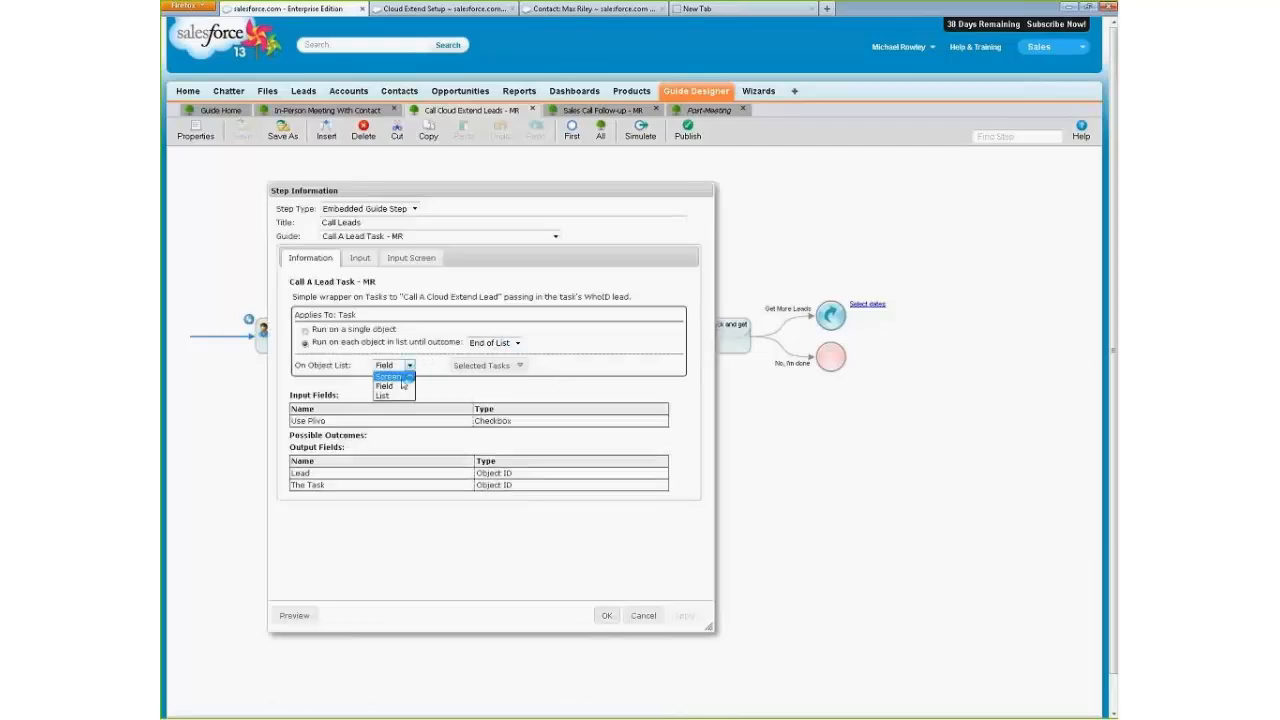
click(386, 396)
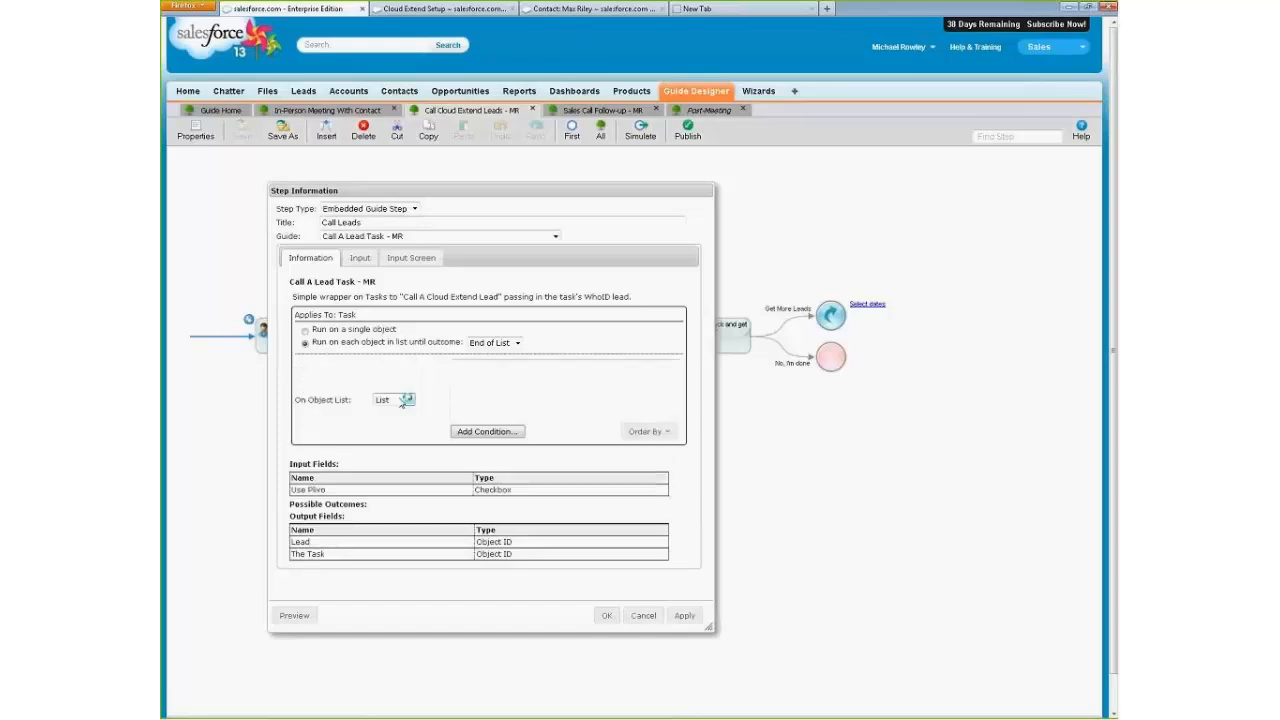
Add an object list condition where Recurrence Activity ID is In the guide field Selected Tasks.
click(483, 433)
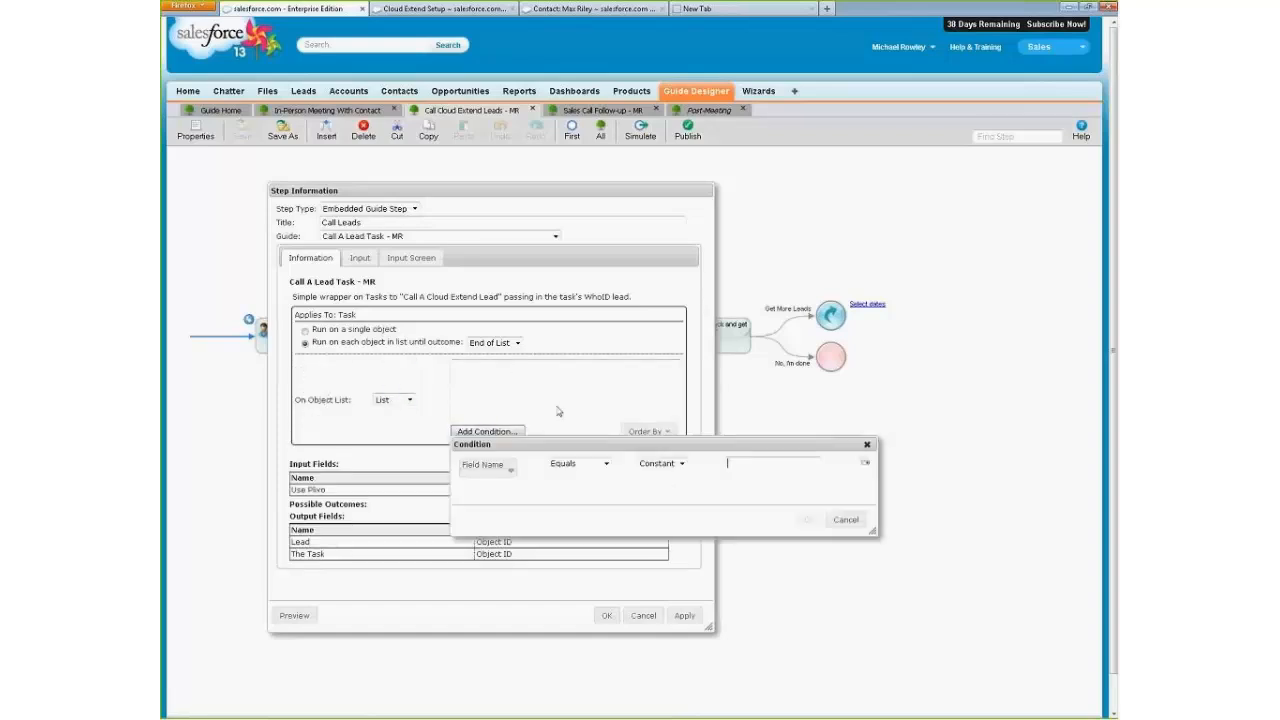
click(510, 467)
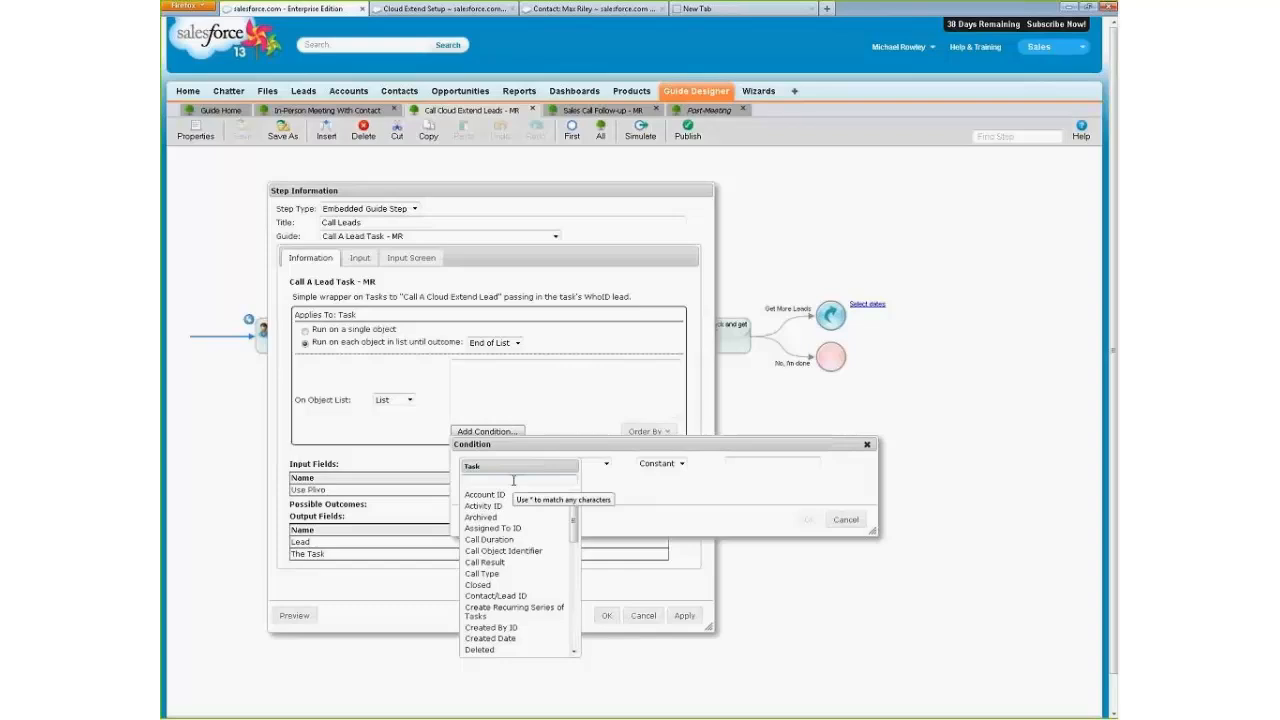
drag(572, 519, 572, 580)
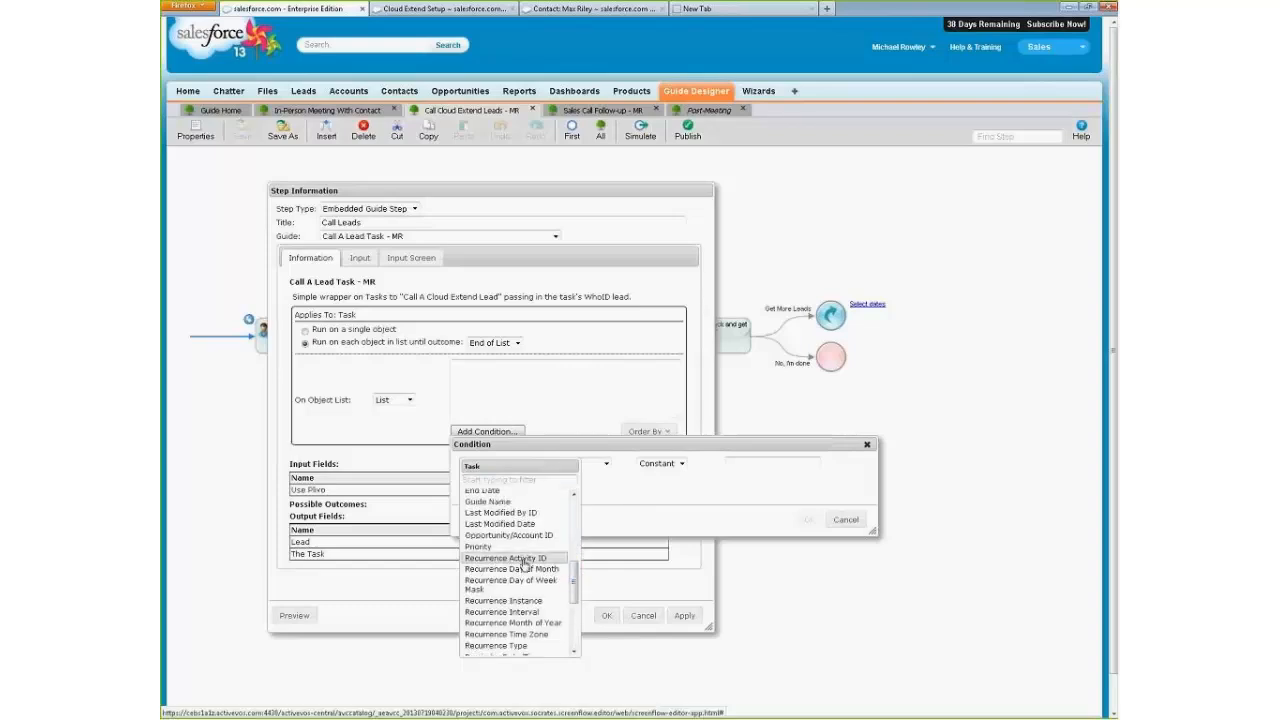
click(525, 562)
click(642, 461)
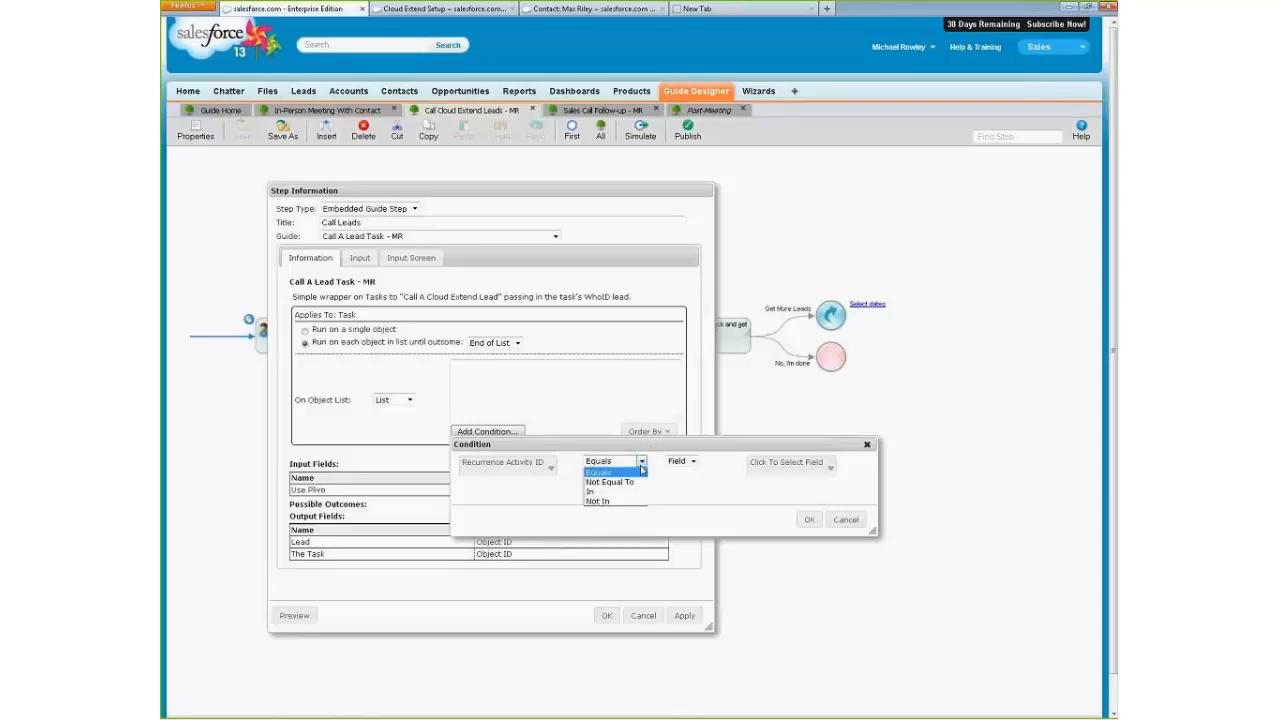
click(620, 492)
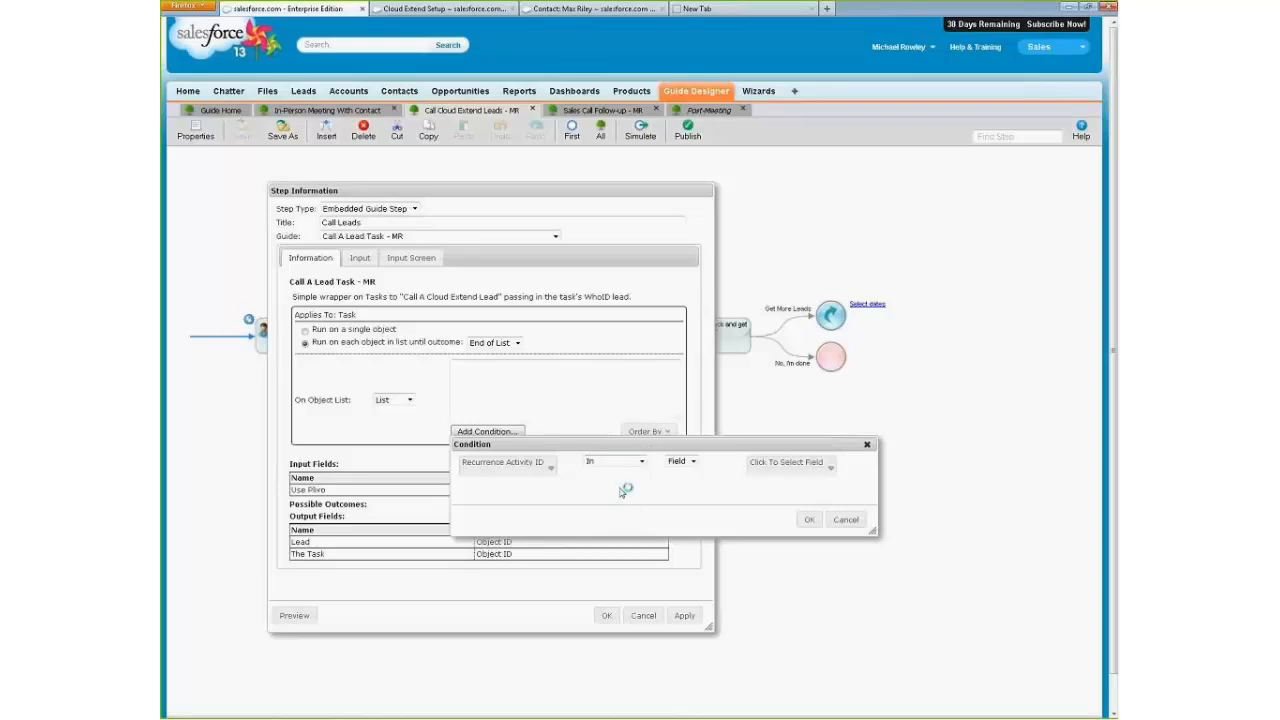
click(805, 466)
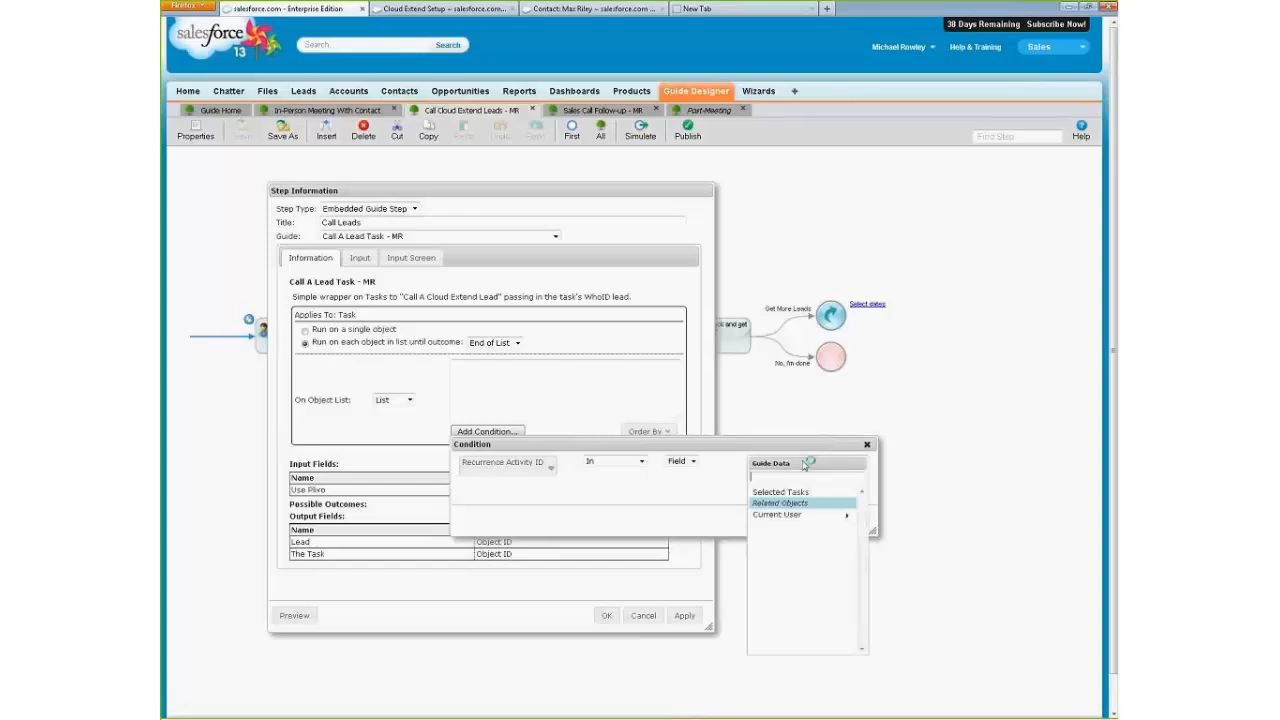
click(788, 498)
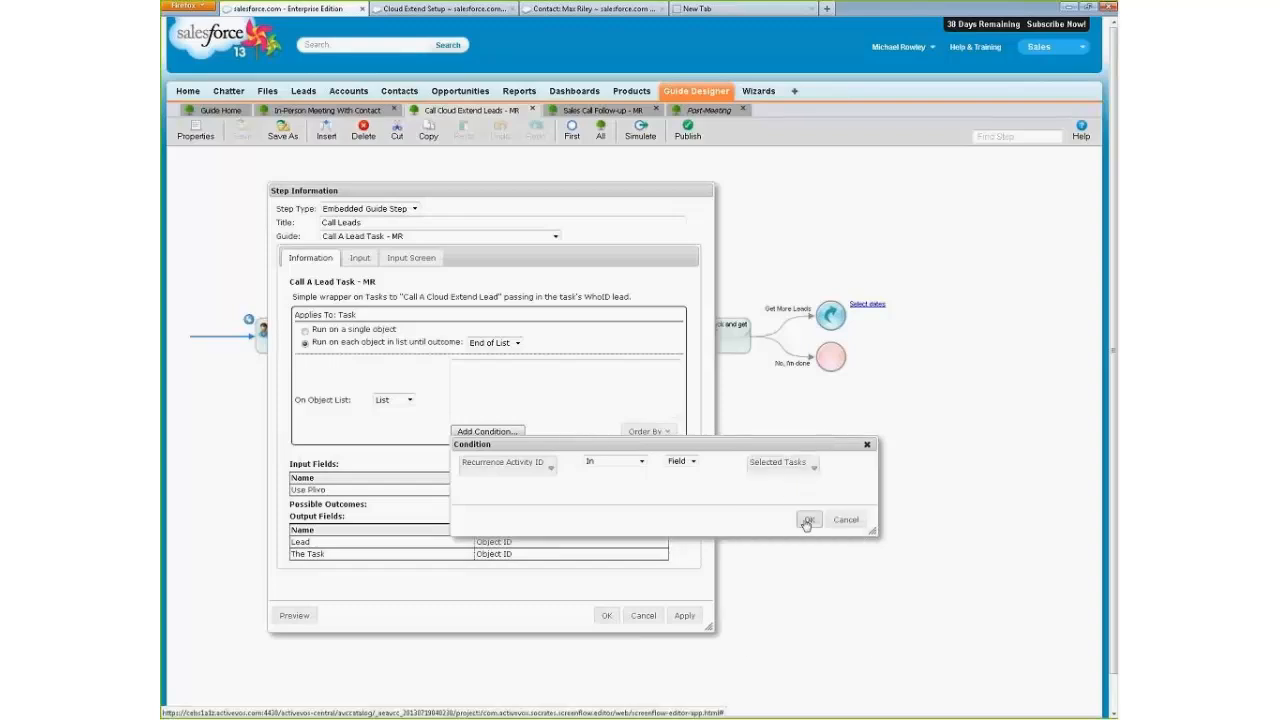
click(809, 519)
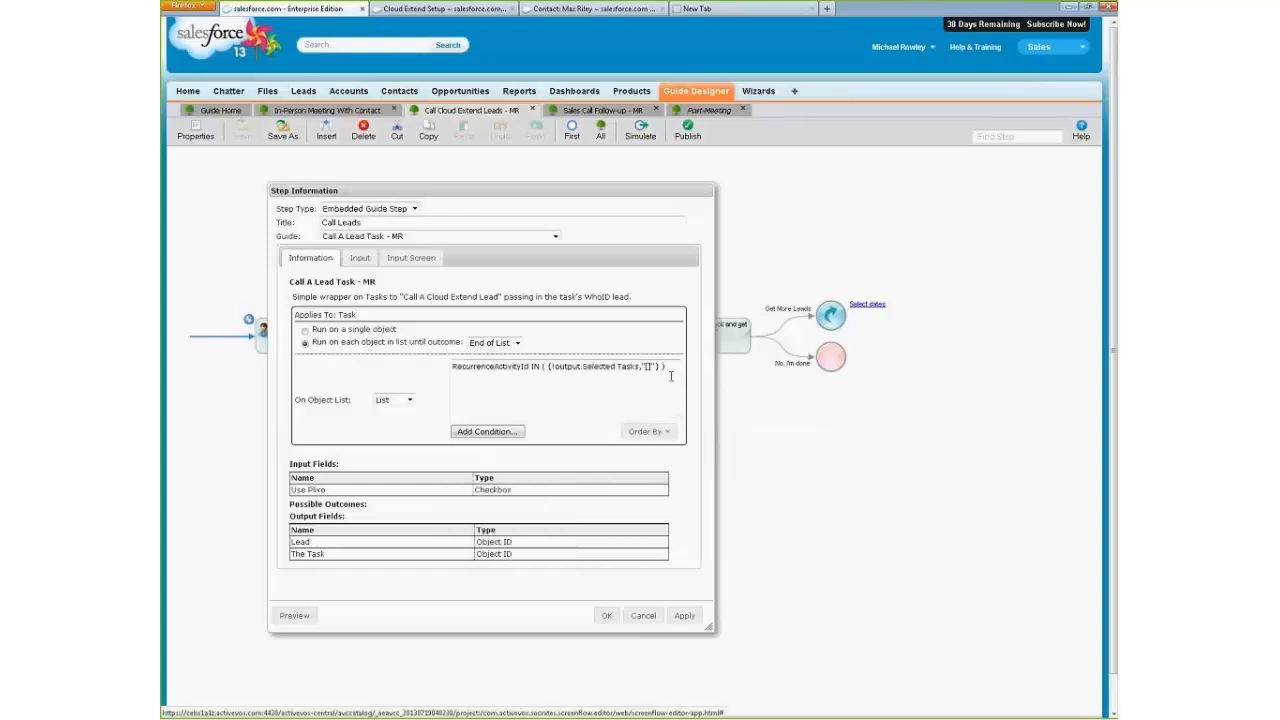
Examine how the Selected Tasks output is referenced inside the object list's IN condition.
drag(548, 367, 668, 371)
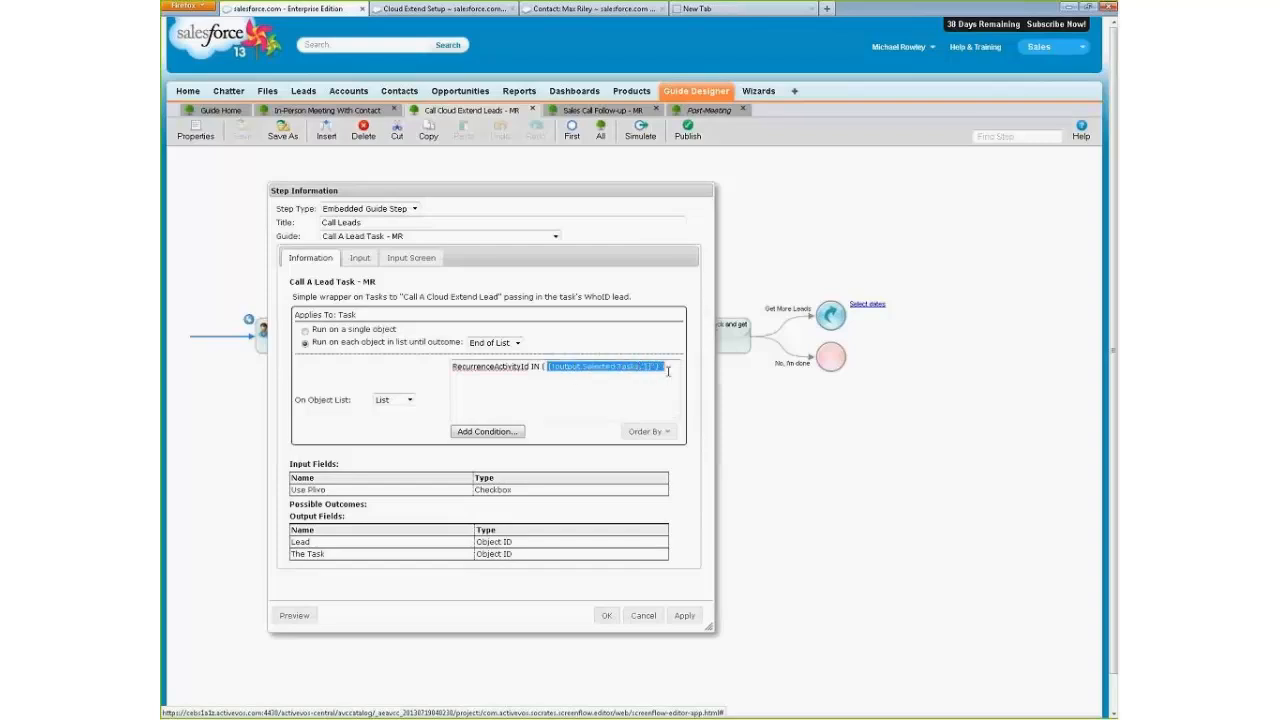
click(578, 367)
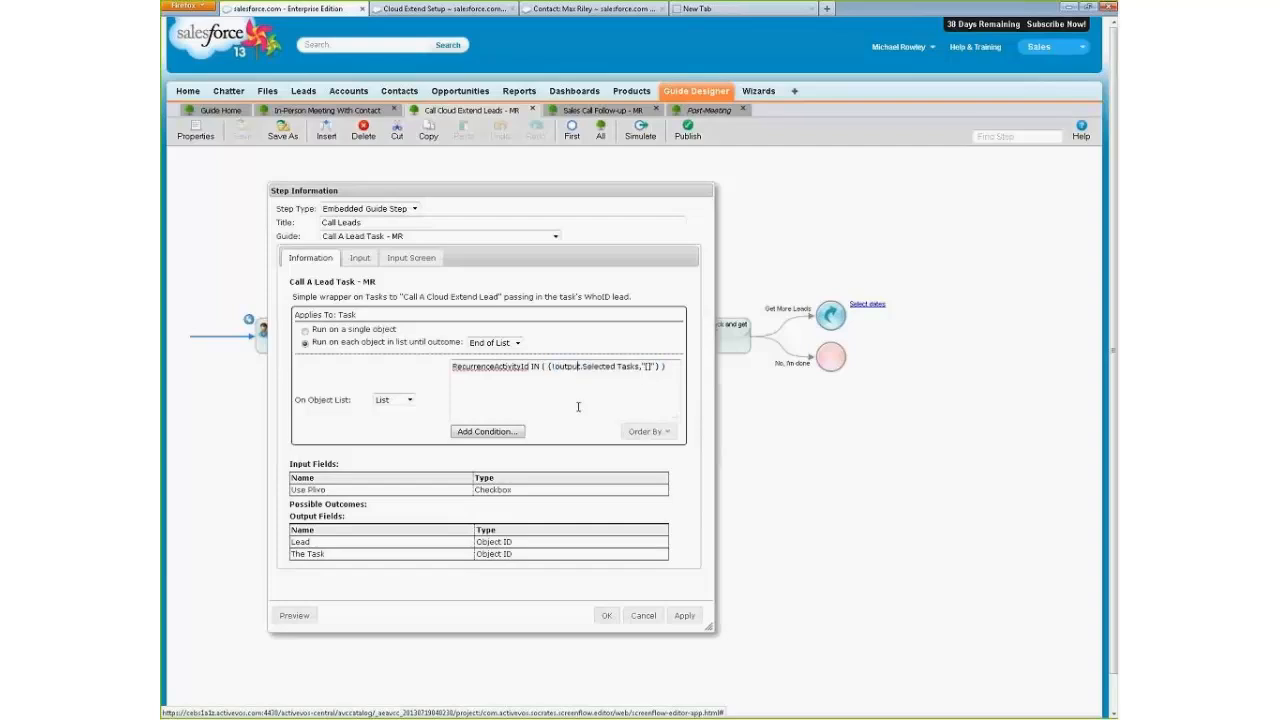
drag(548, 367, 657, 367)
click(626, 368)
click(646, 383)
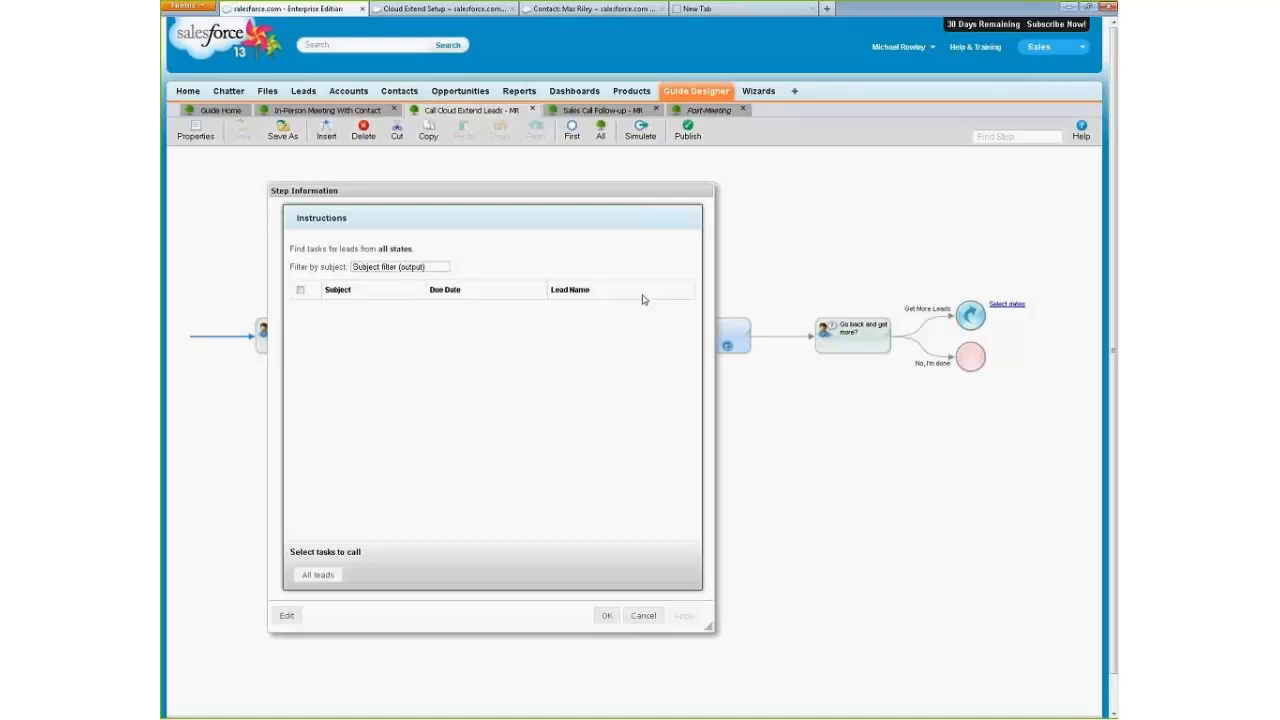
On the "Select tasks to call" screen, set the Selected Tasks field's height to 10 rows.
click(290, 616)
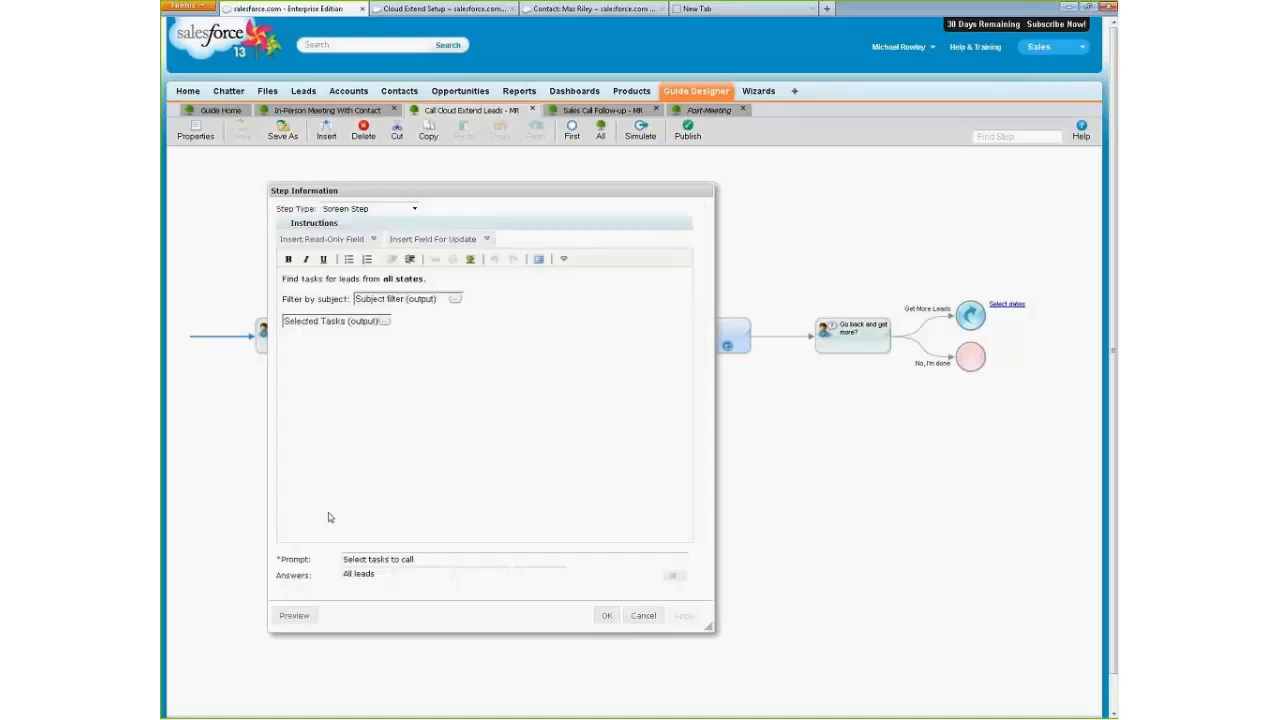
click(384, 321)
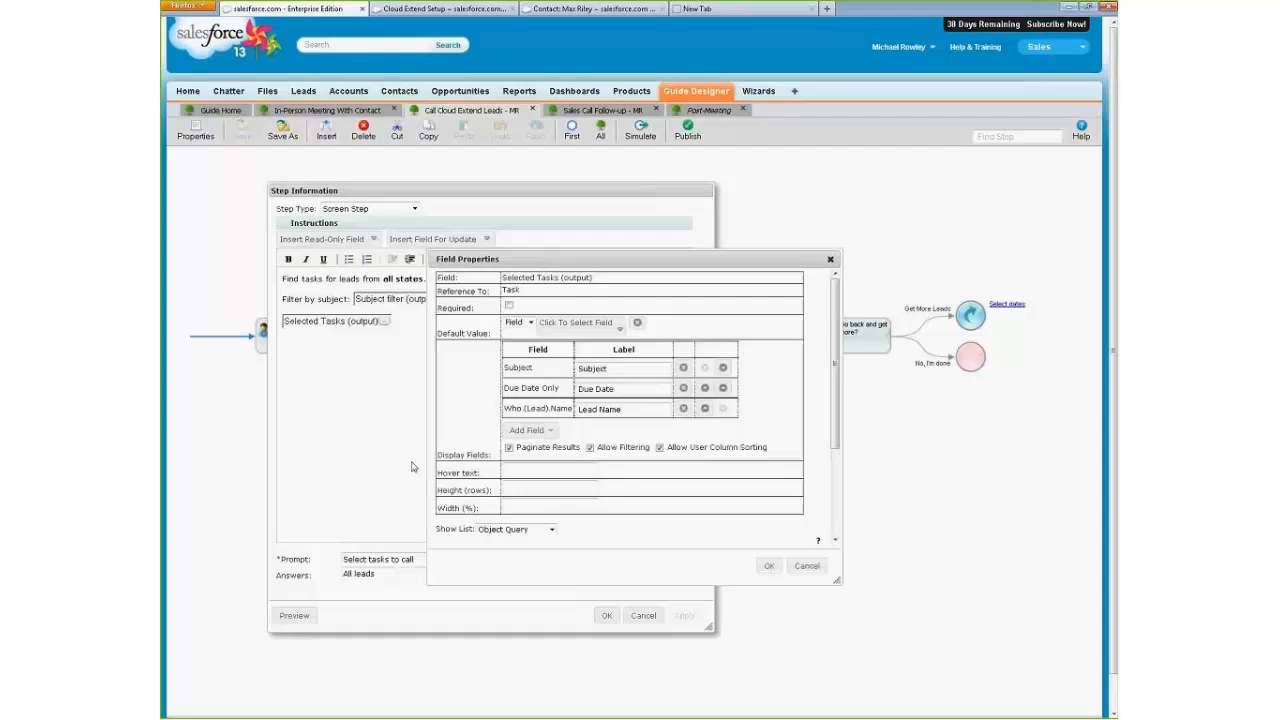
click(537, 489)
text(10)
click(768, 566)
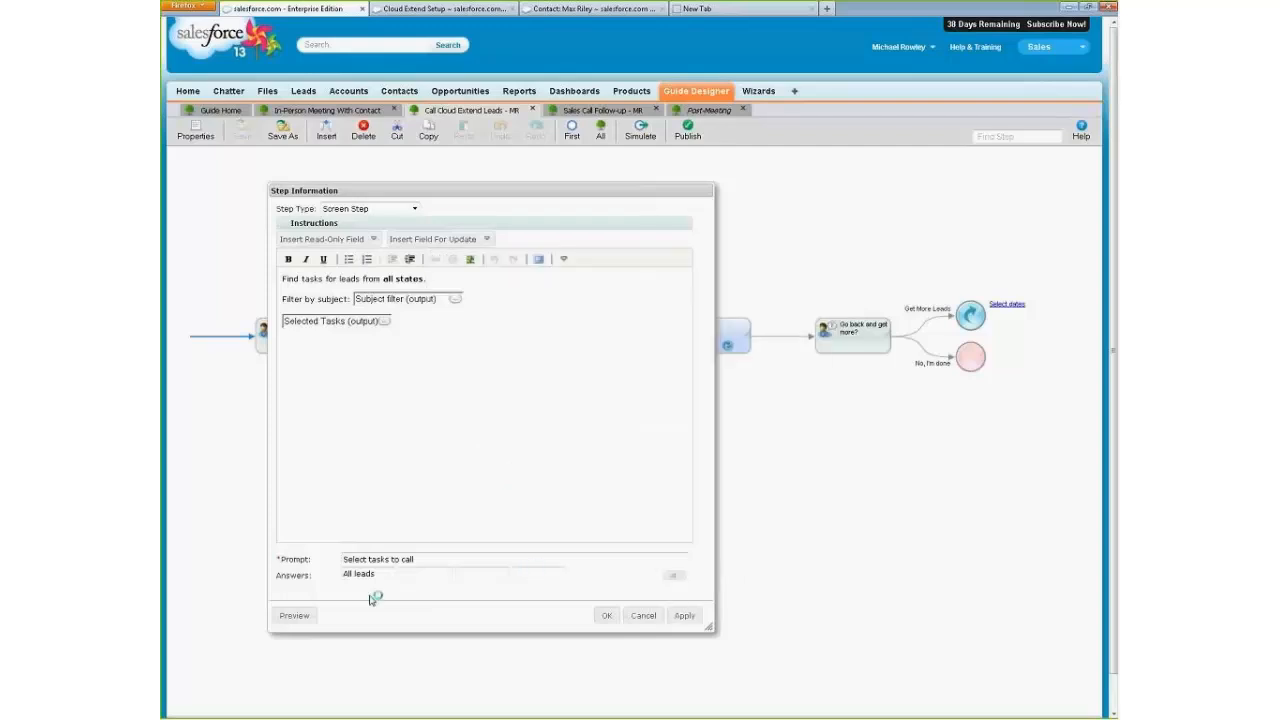
Preview the "Select tasks to call" screen in a widened step window, and accept the step changes.
click(297, 616)
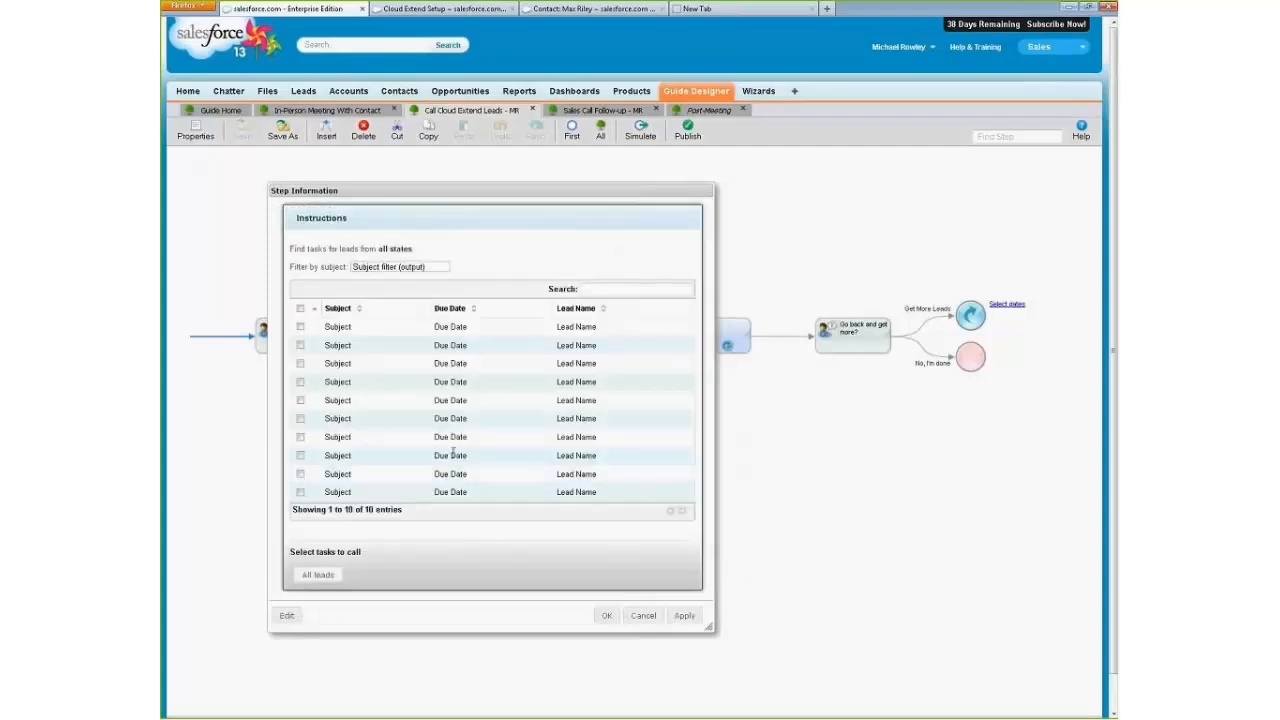
drag(711, 627, 803, 628)
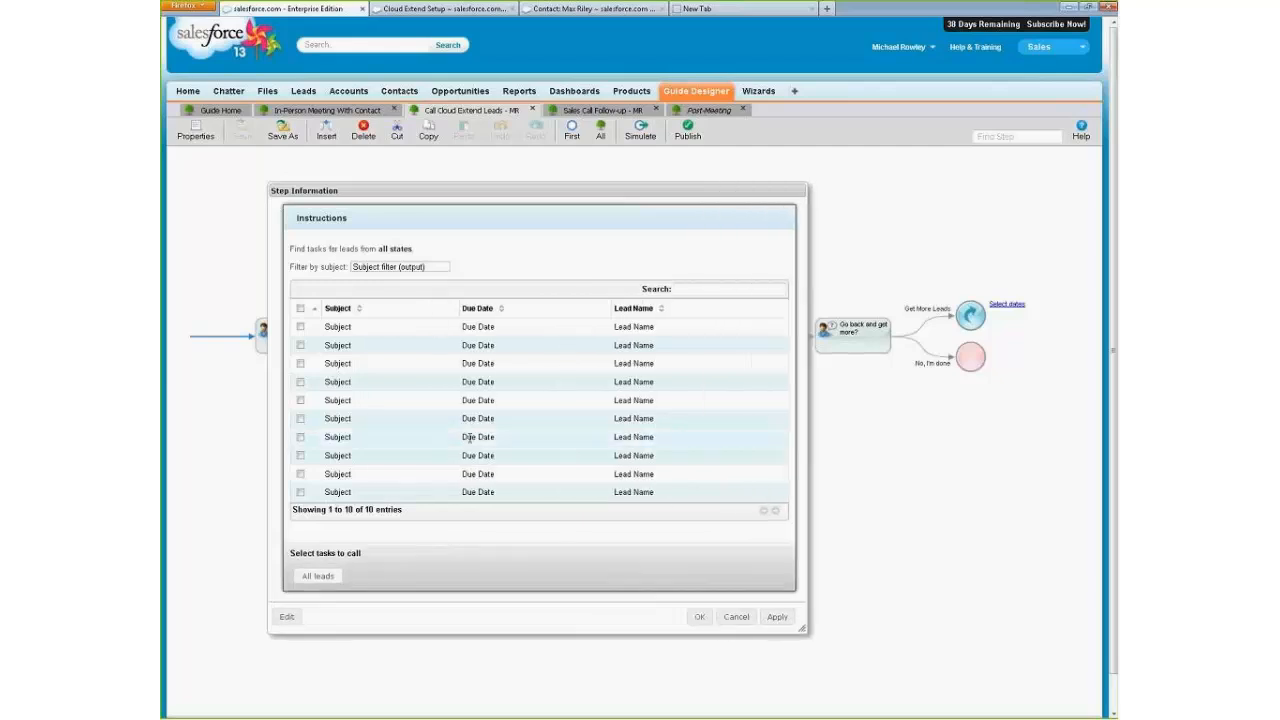
click(700, 619)
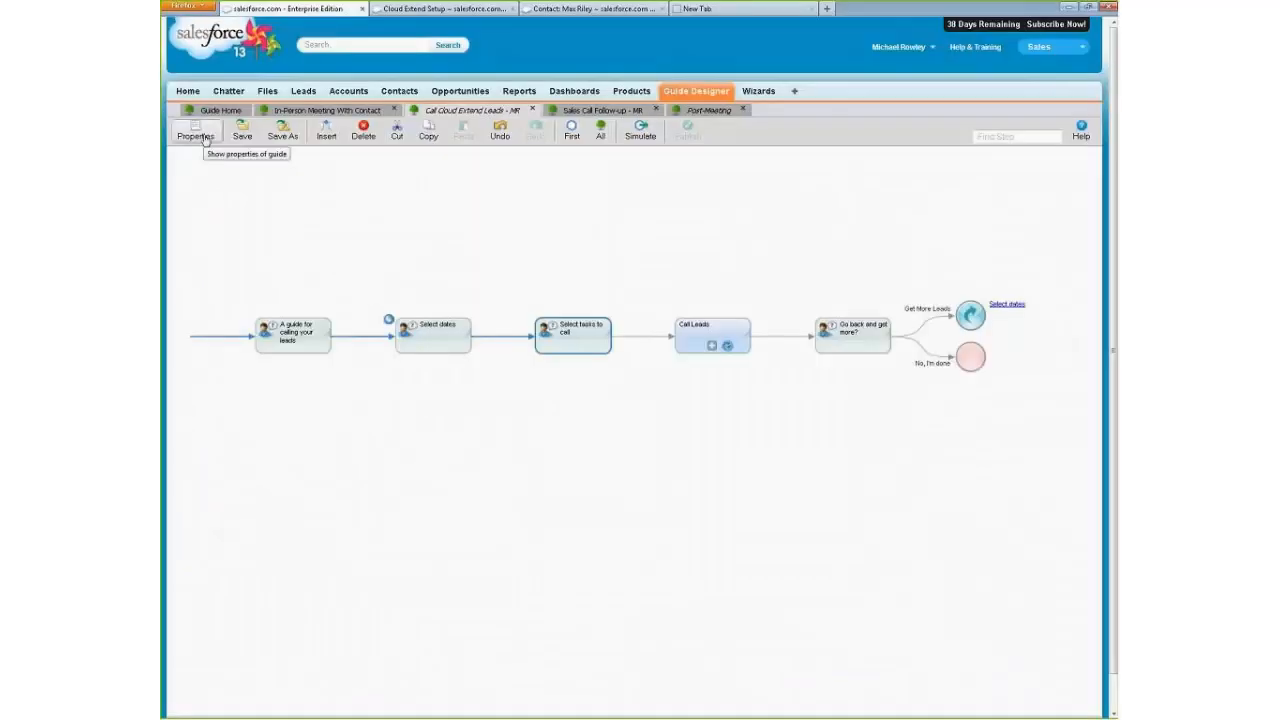
Add an output field named "amount" with type Currency to the guide's fields.
click(204, 139)
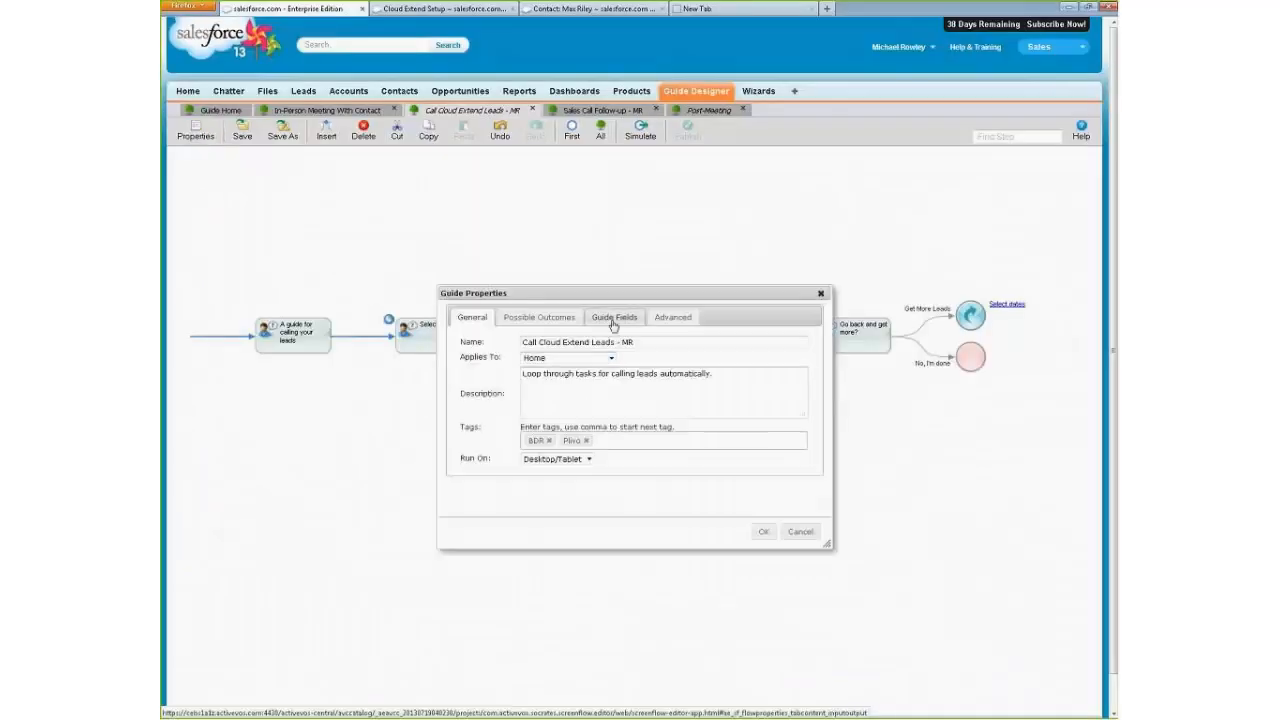
click(615, 320)
click(470, 479)
drag(499, 480, 458, 480)
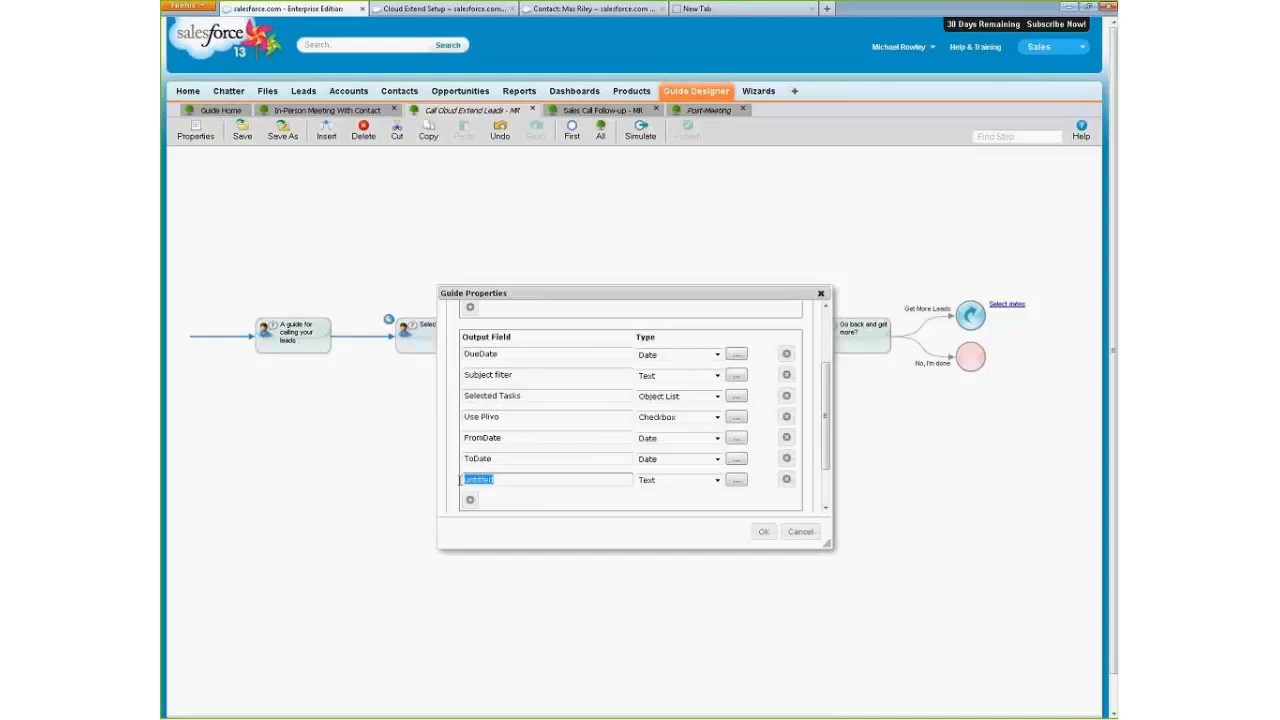
text(em)
text(ount)
click(716, 480)
click(708, 496)
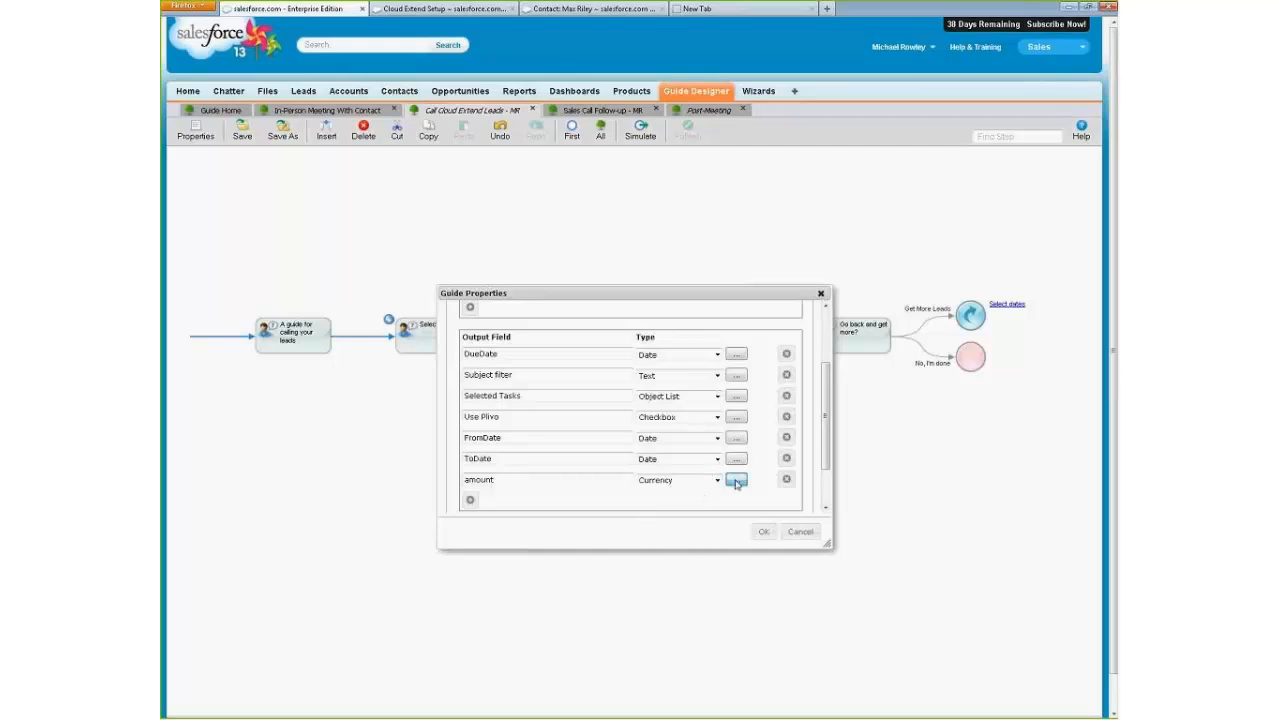
Examine the amount field's decimal places and currency symbol options, and discard the guide property changes.
click(736, 480)
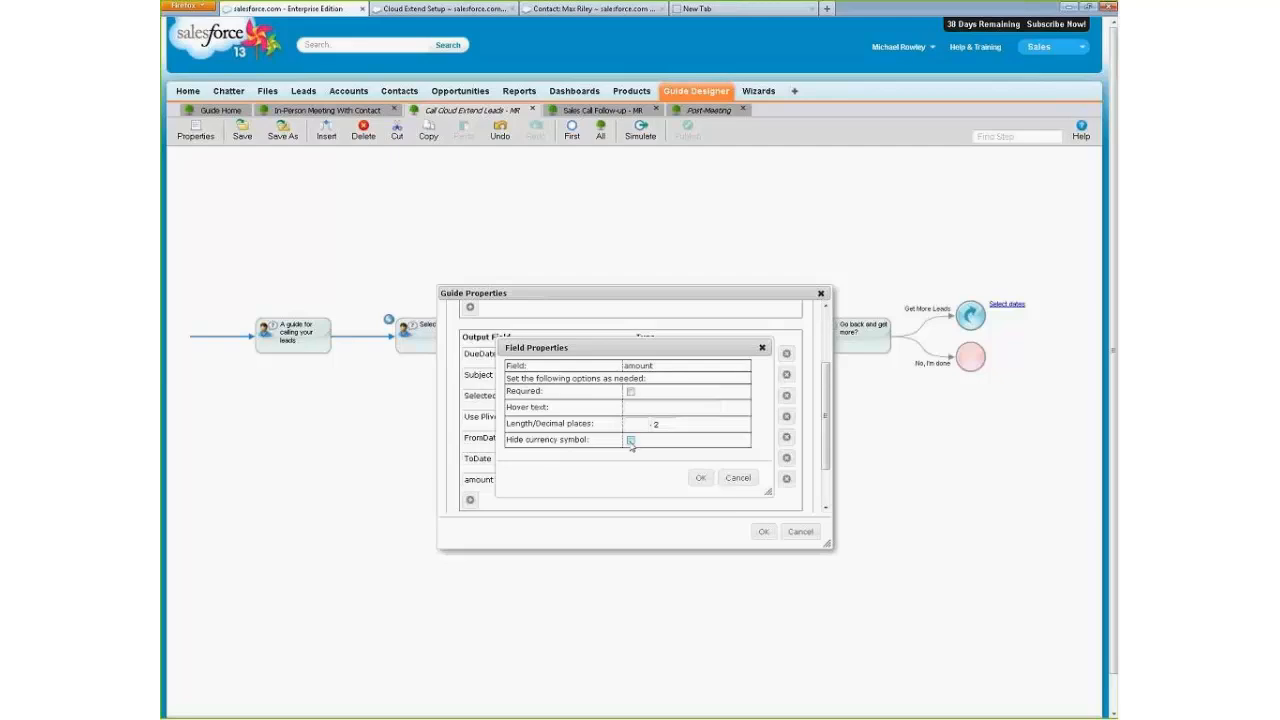
click(737, 478)
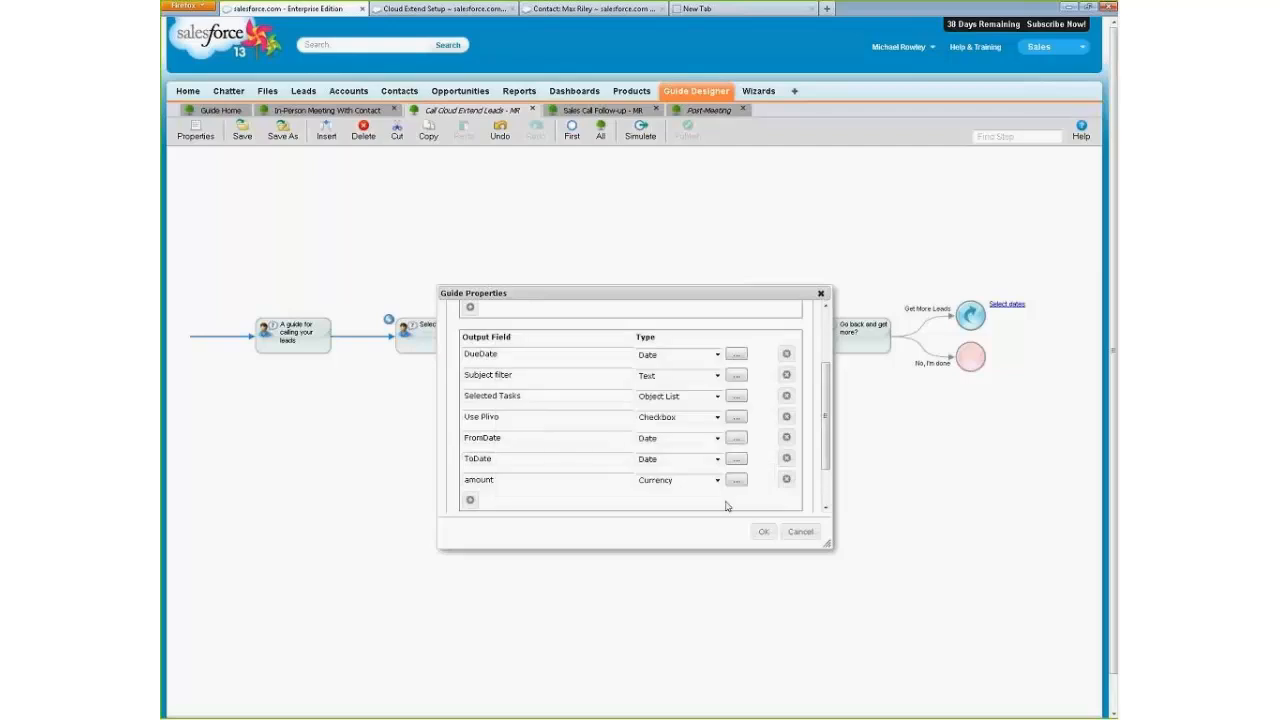
click(799, 533)
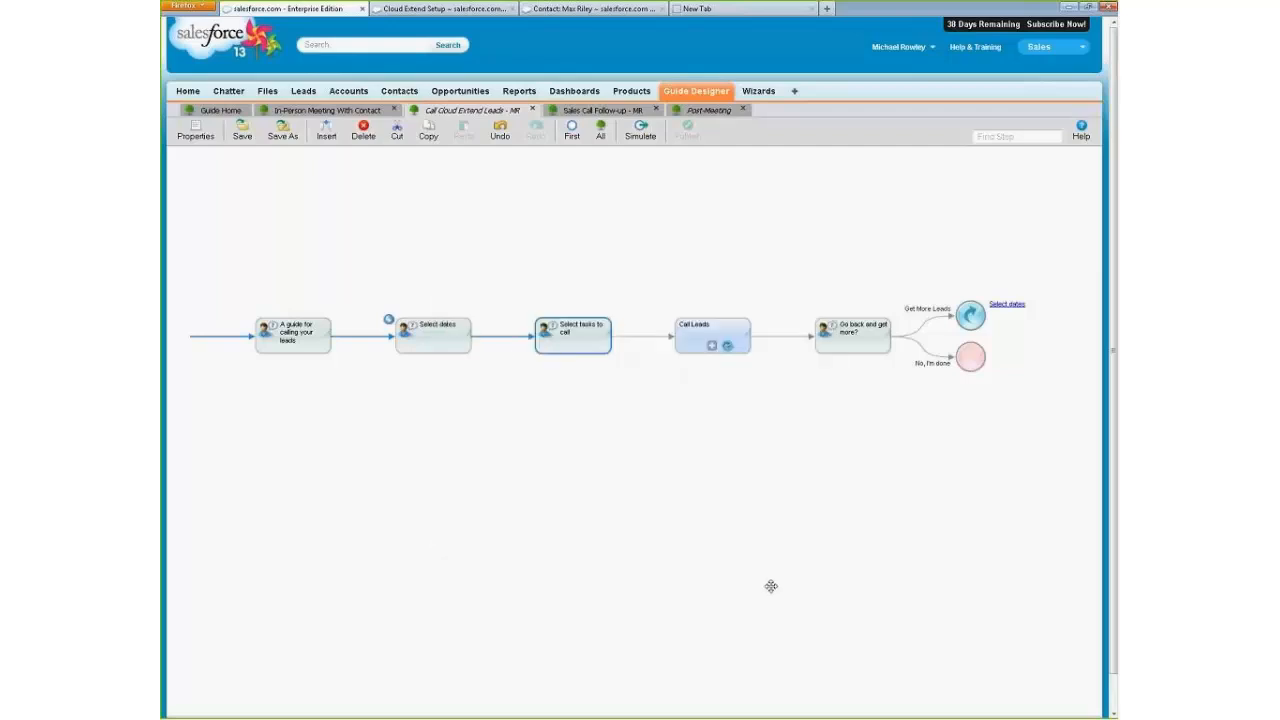